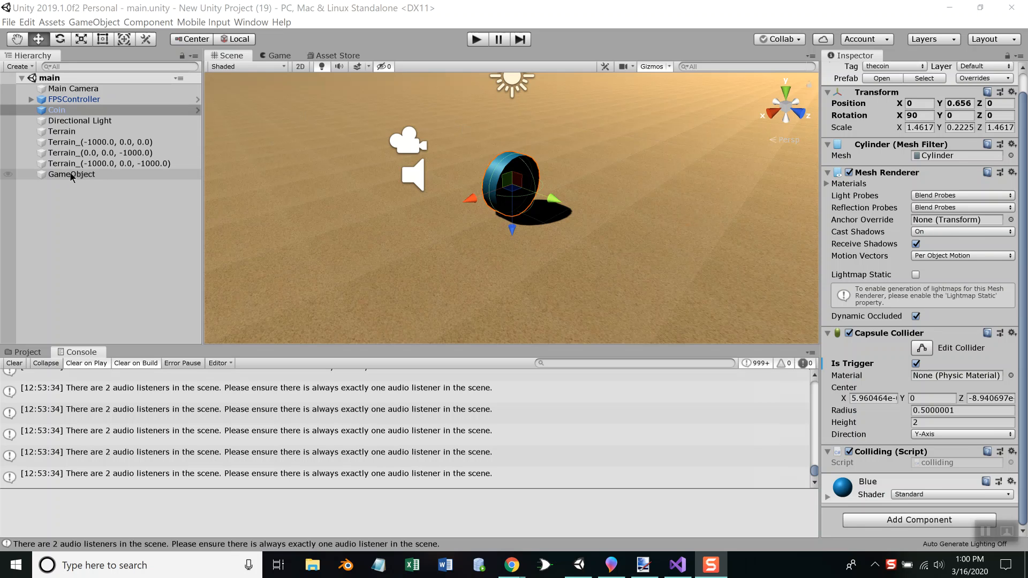
Select GameObject in the scene and open the GameItems script from the project assets in Visual Studio
left_click(70, 175)
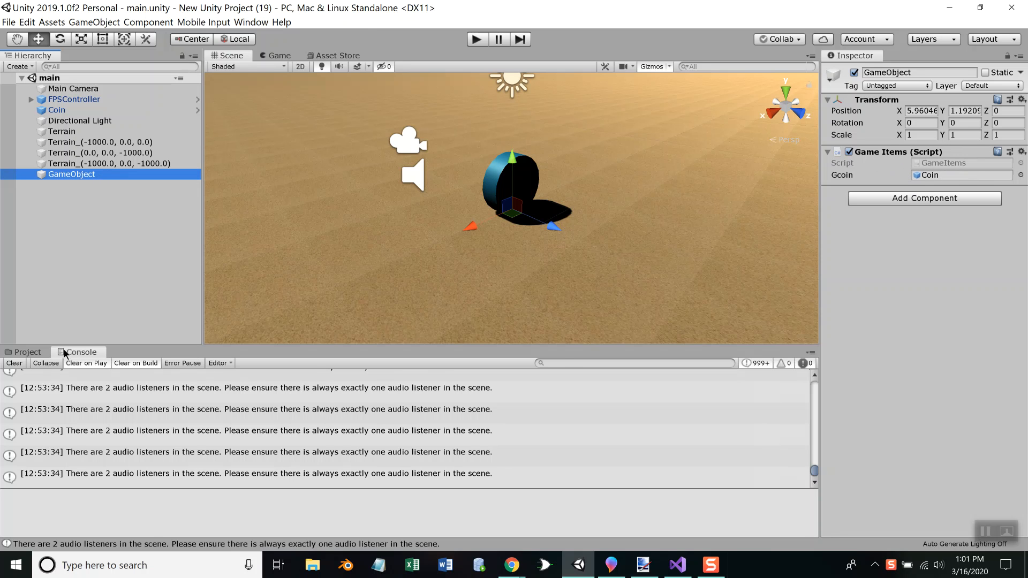
left_click(26, 352)
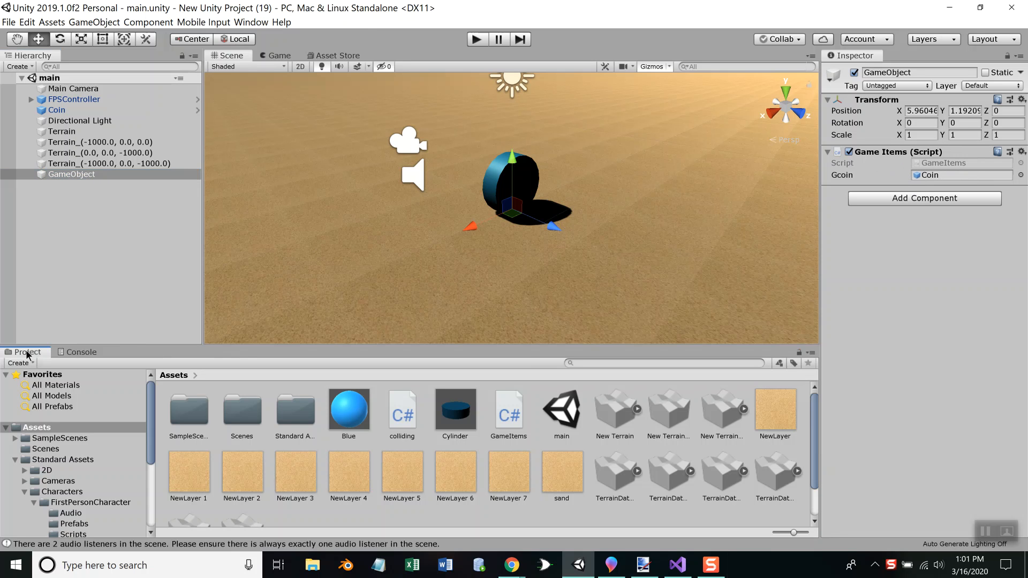
double_click(508, 423)
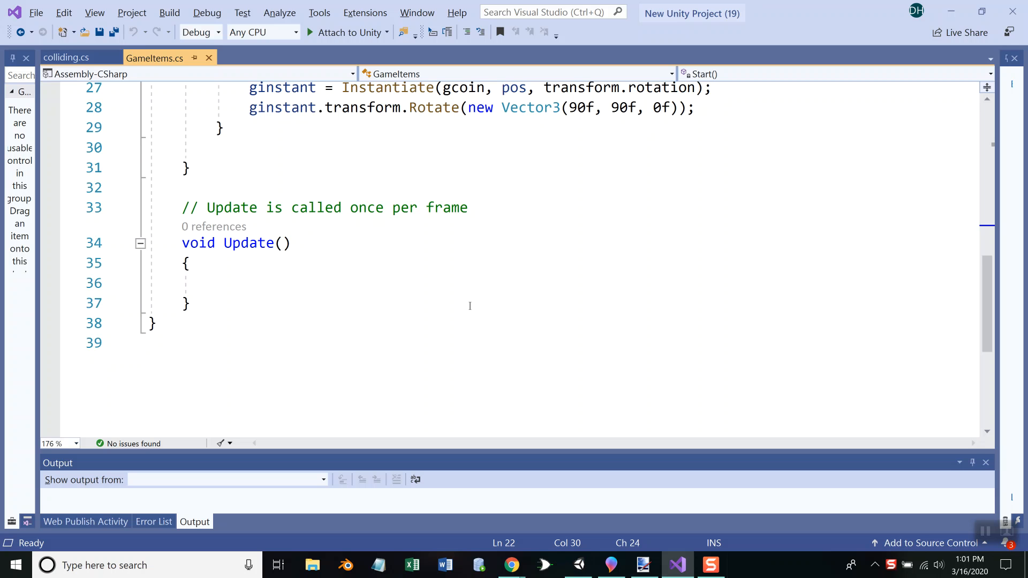
Declare "public static int score;" in the GameItems class, on a new line below the "Start is called before the first frame update" comment
scroll(470, 306, "up", 4)
scroll(470, 306, "up", 3)
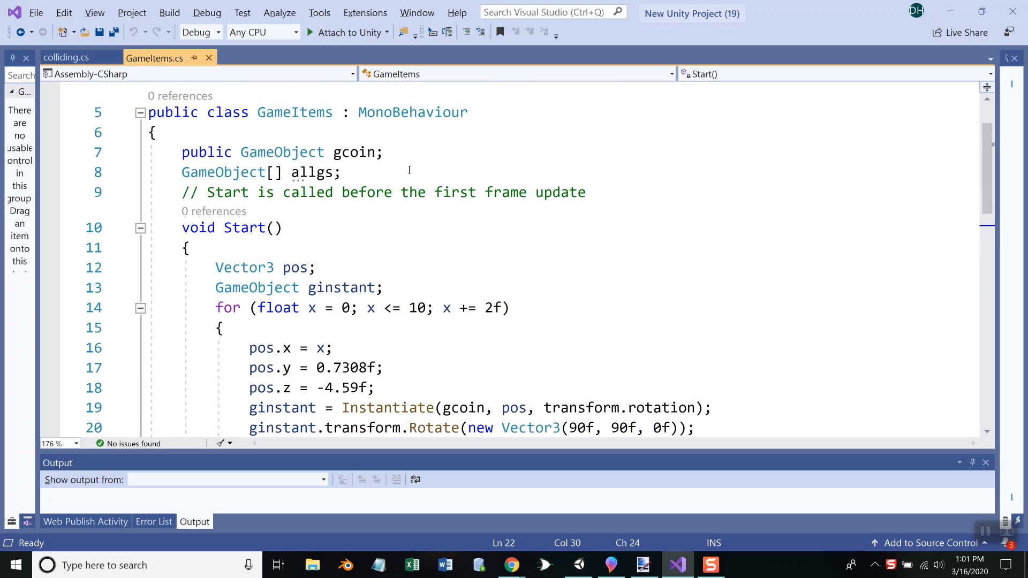
left_click(603, 188)
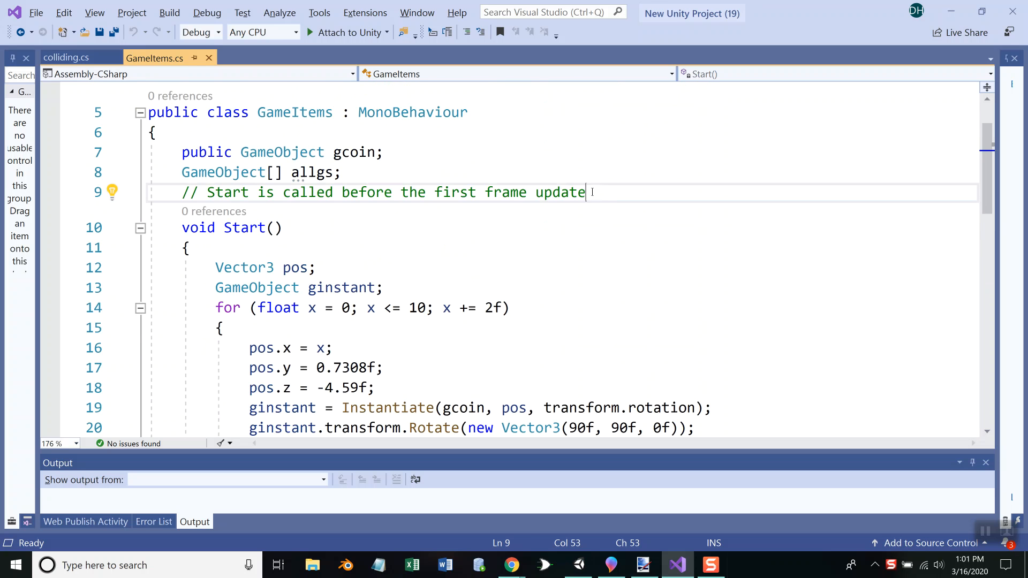
key("Return")
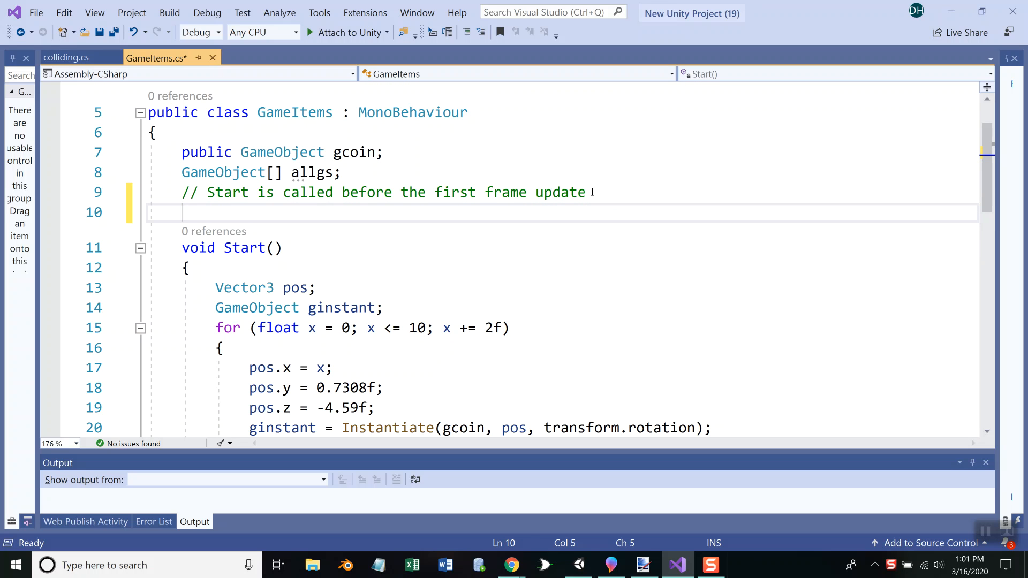
type("public static ")
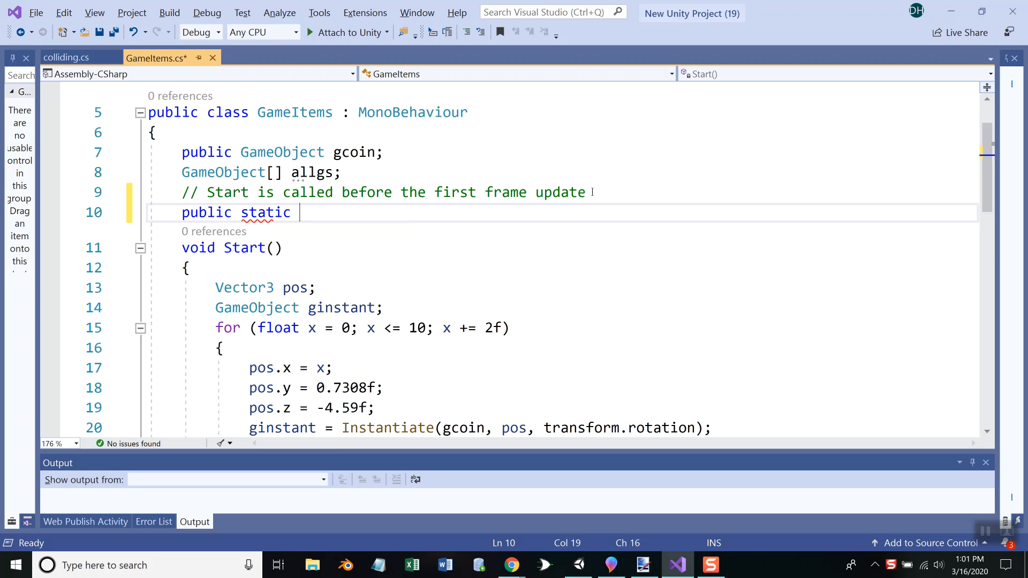
type("score")
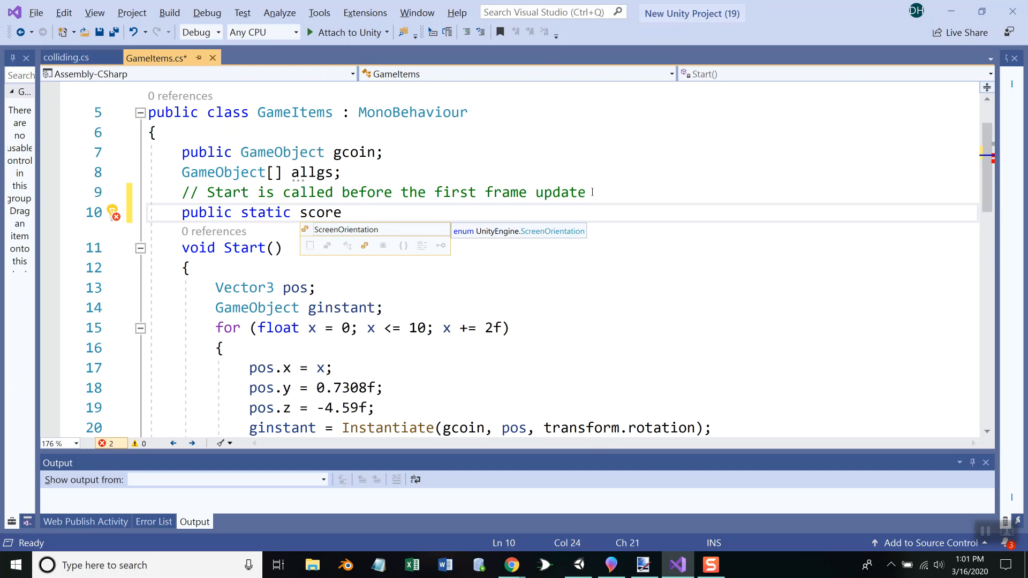
key("BackSpace")
key("BackSpace")
key("BackSpace")
key("BackSpace")
key("BackSpace")
type("int score;")
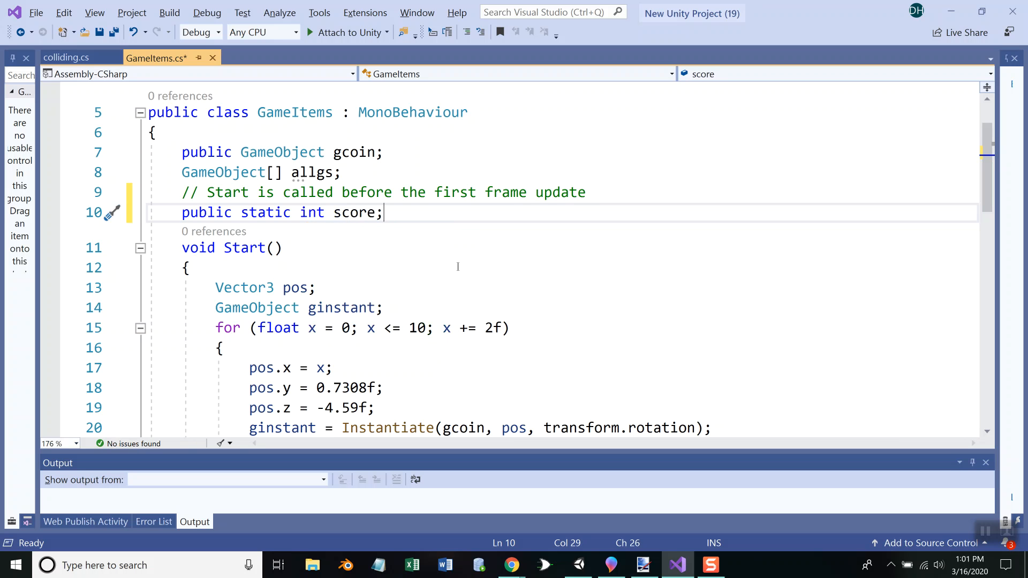
Declare "public static int coincount;" directly below the score variable
key("Return")
type("p")
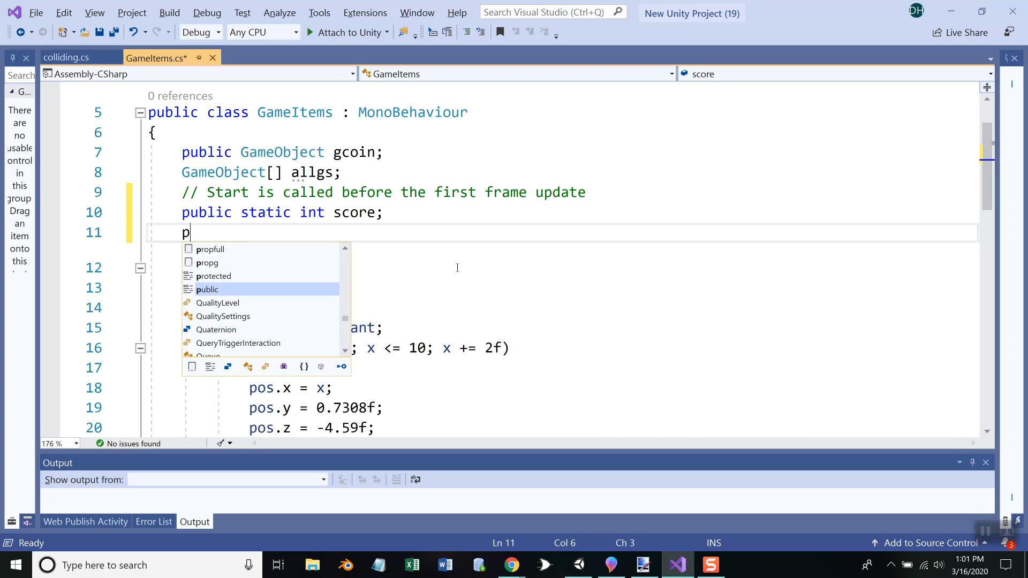
type("ublic")
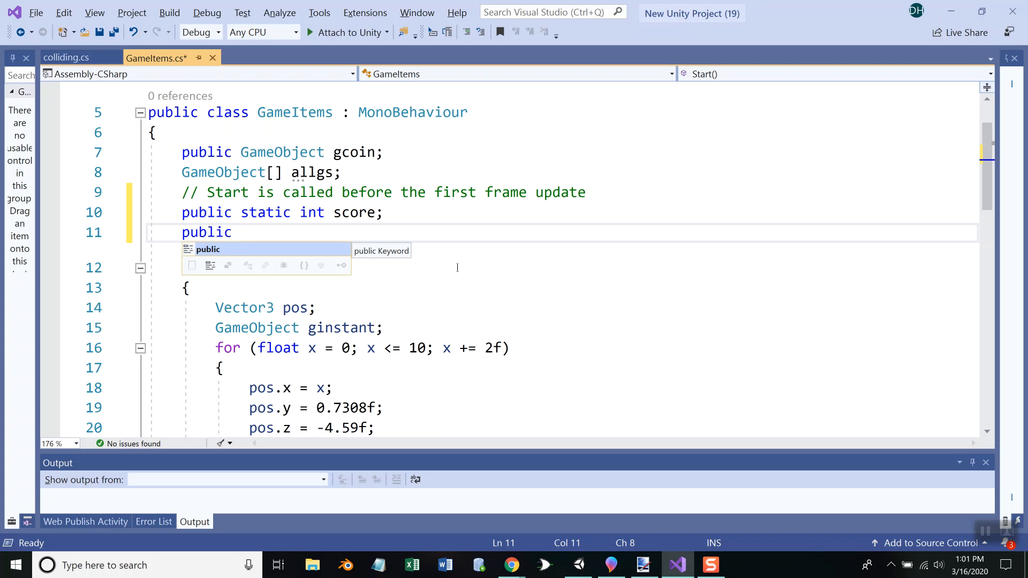
type("s")
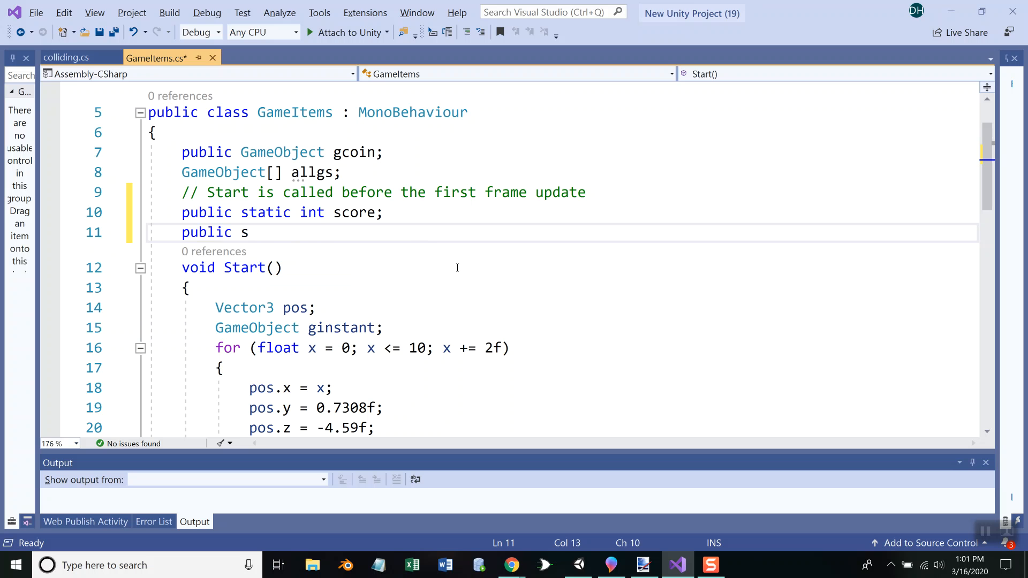
type("tatic in")
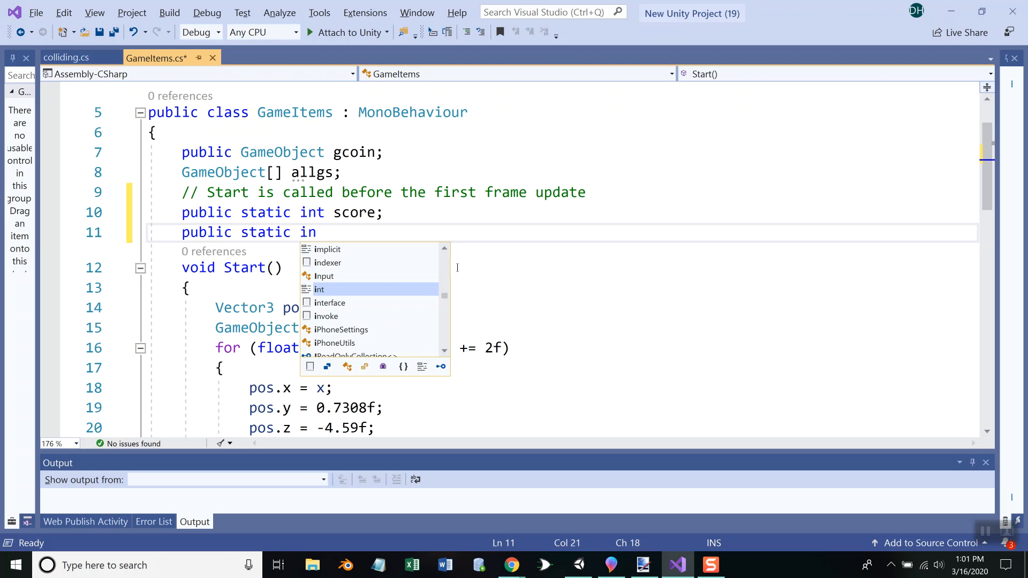
type("t coincount;")
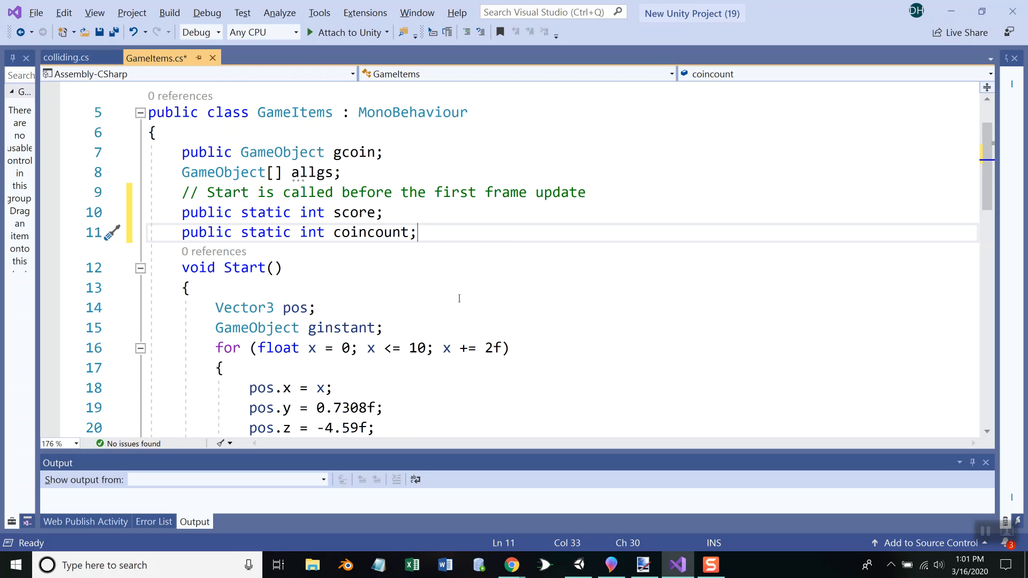
Add "coincount = coincount + 1;" after the Instantiate line in the x for loop
scroll(457, 294, "down", 2)
scroll(457, 294, "down", 1)
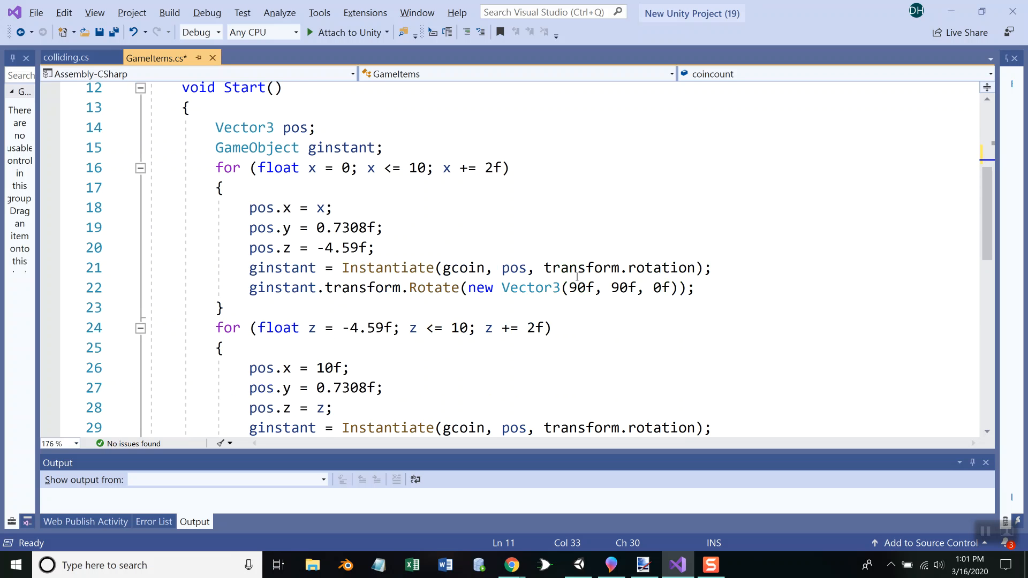
left_click(722, 265)
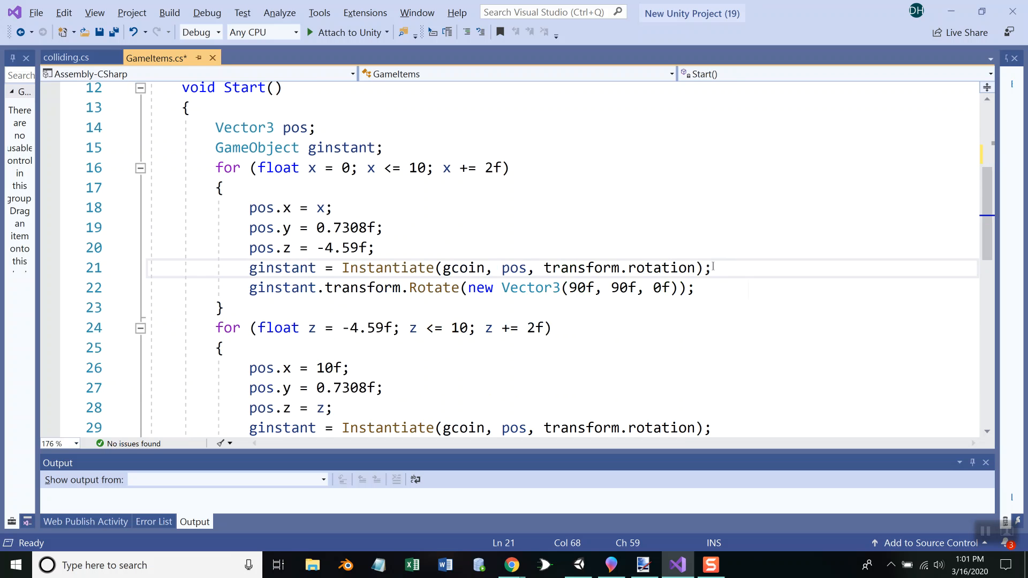
scroll(676, 262, "up", 1)
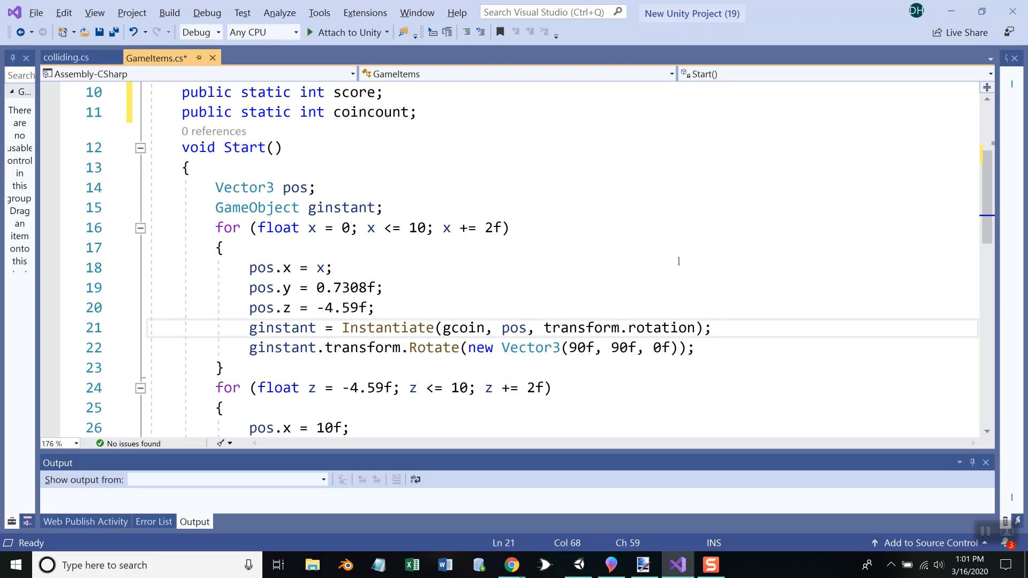
key("Return")
type("countocu")
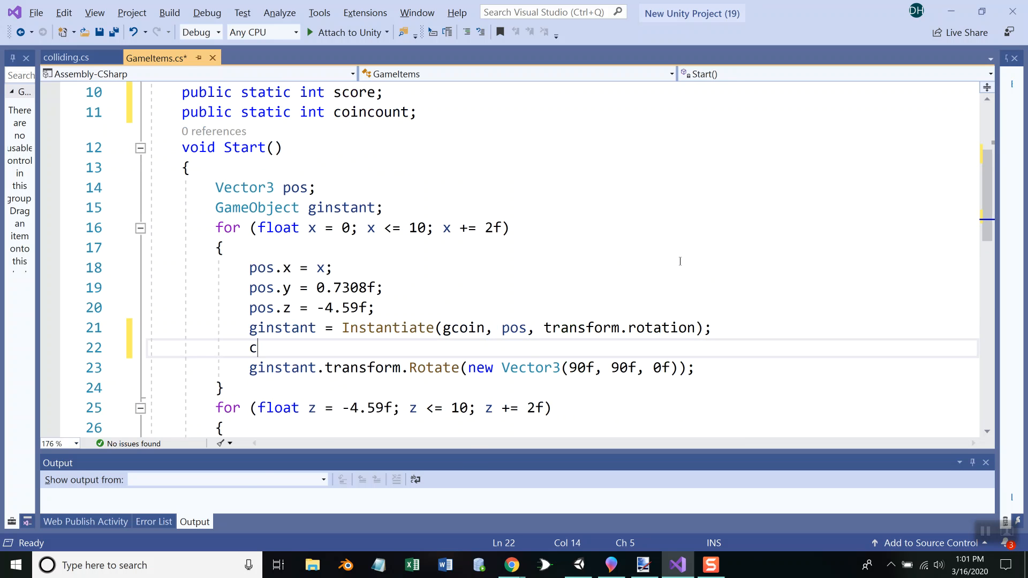
key("BackSpace")
key("BackSpace")
key("BackSpace")
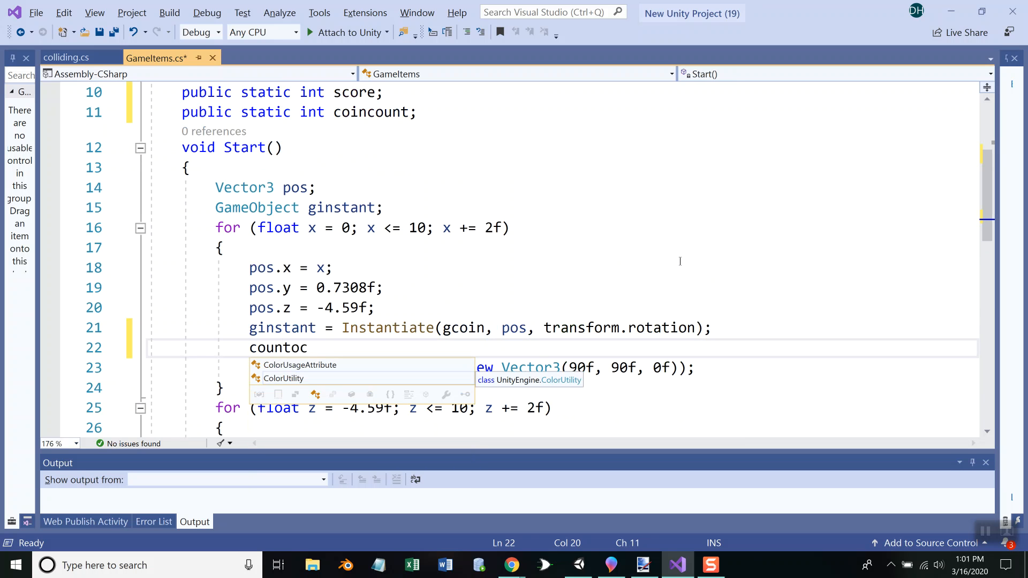
key("BackSpace")
key("BackSpace")
key("BackSpace")
type("i")
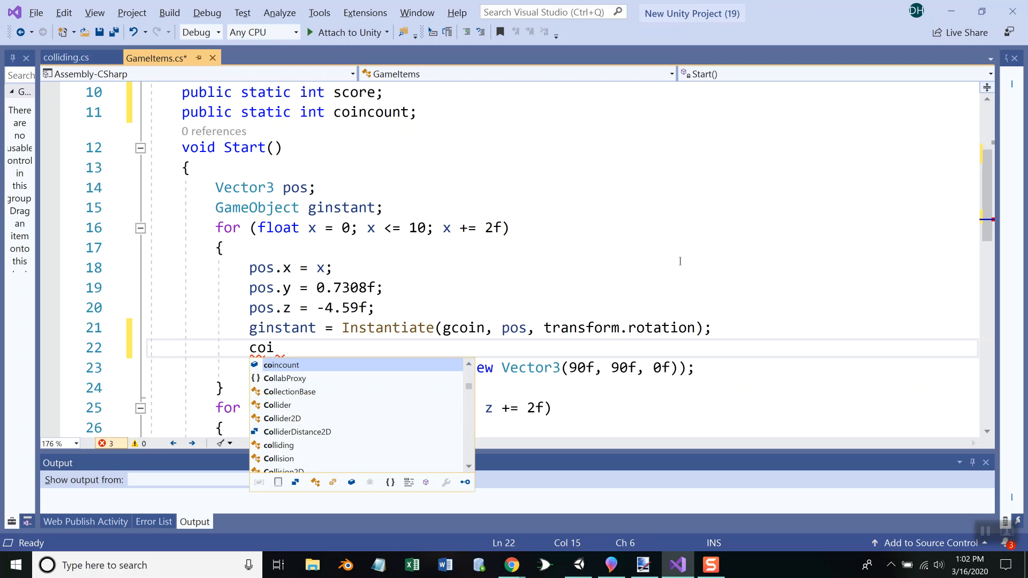
type("ncount")
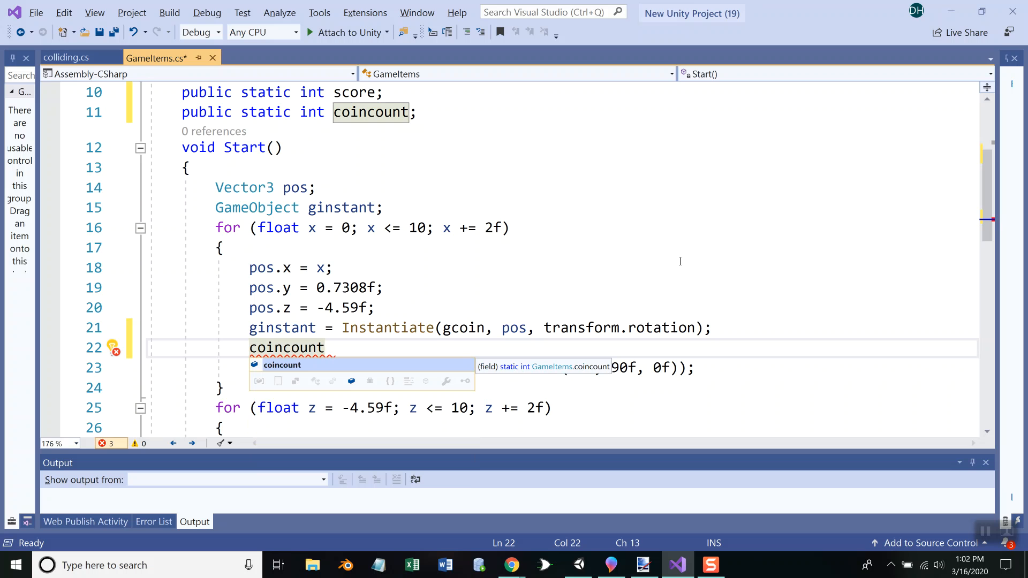
type(" = co")
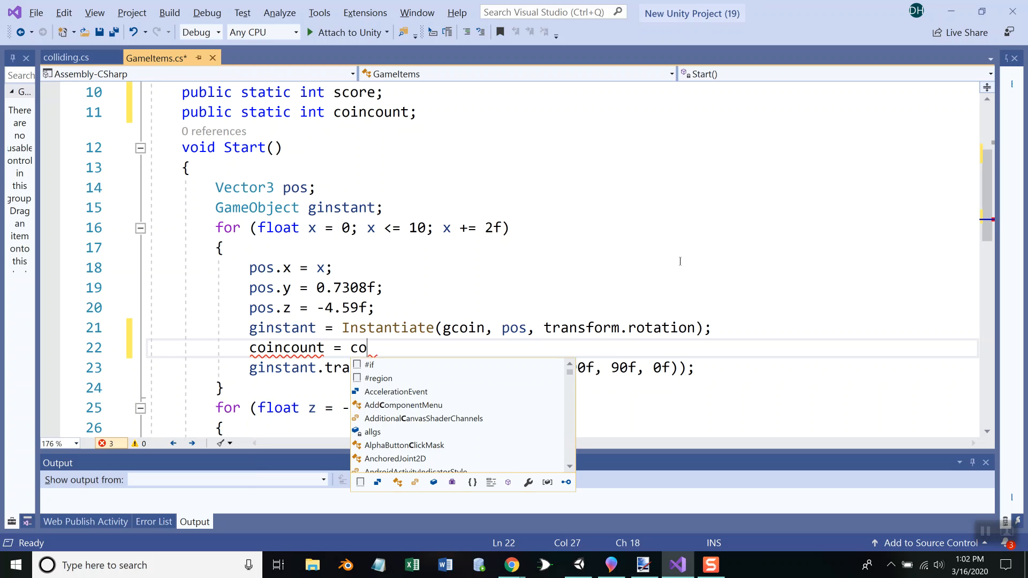
type("incount + 1;")
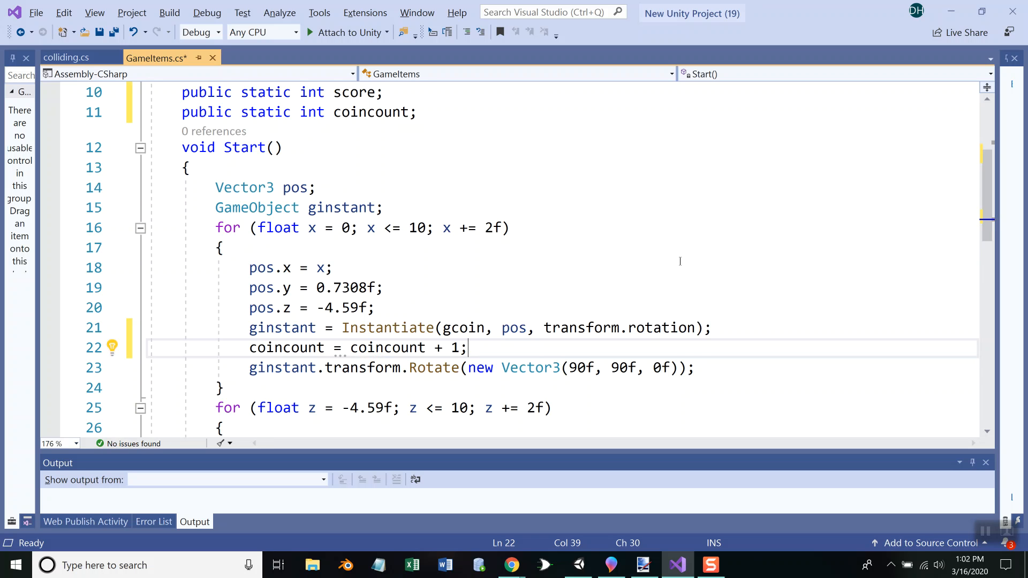
Add "coincount = coincount + 1;" after the Instantiate line in the z for loop
scroll(680, 261, "down", 3)
left_click(728, 326)
key("Return")
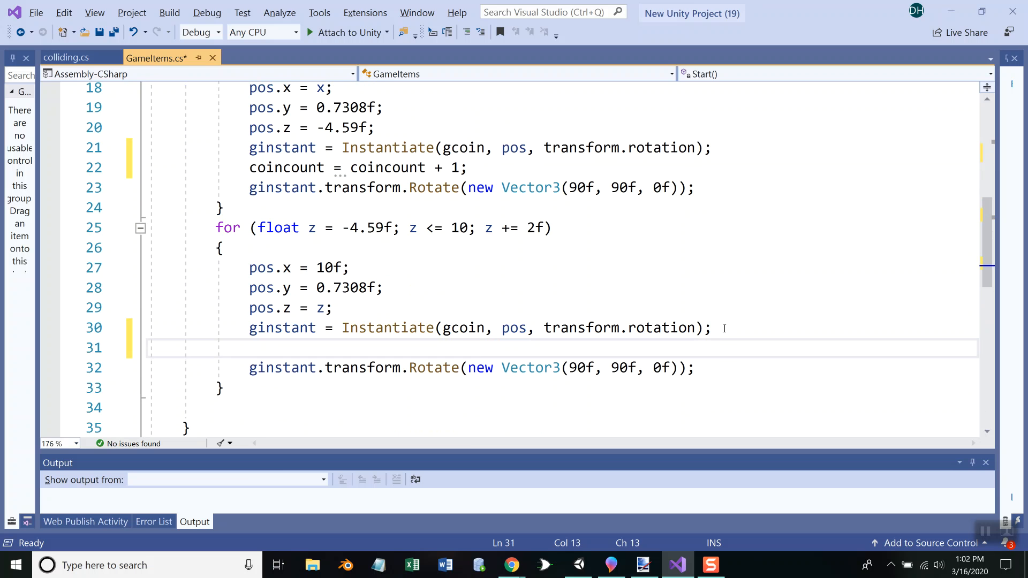
type("coincount")
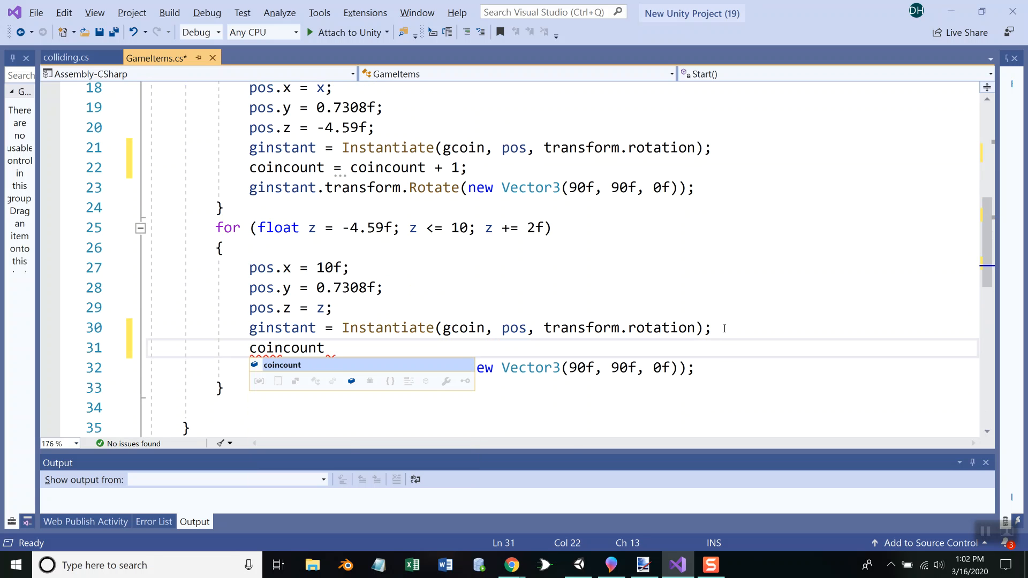
type(" = coin")
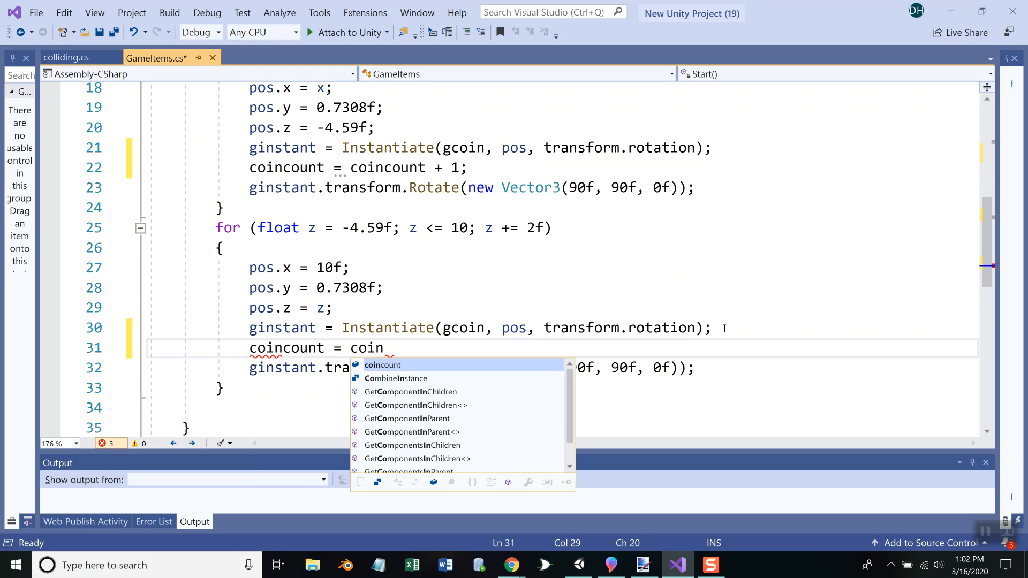
type("count + 1;")
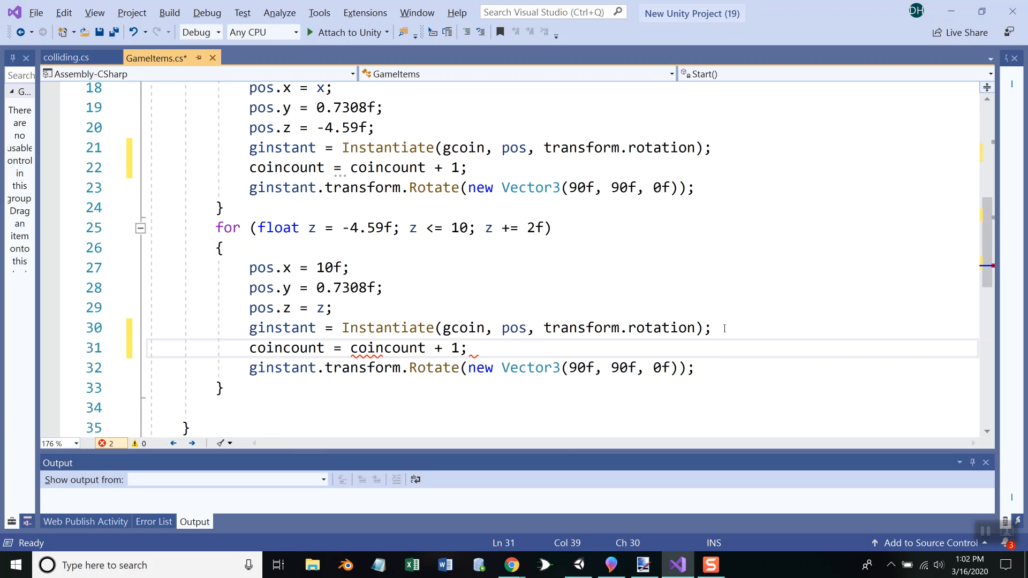
Initialize the coin counter with "coincount = 0;" as the first line of Start() and save all files
scroll(664, 310, "up", 3)
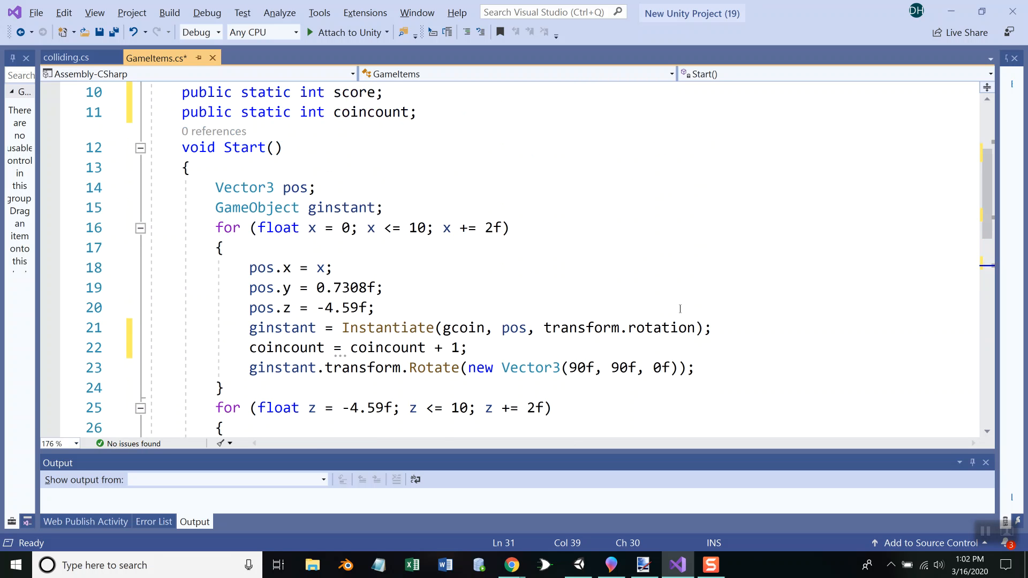
left_click(260, 170)
key("Return")
type("coun")
key("BackSpace")
key("BackSpace")
type("incount =")
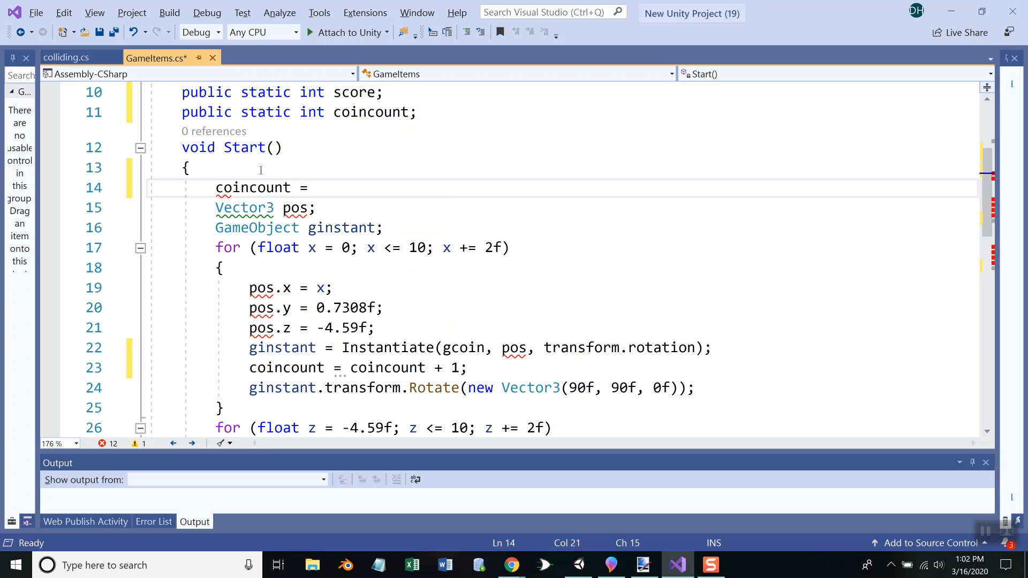
key("BackSpace")
key("BackSpace")
type("= 0;")
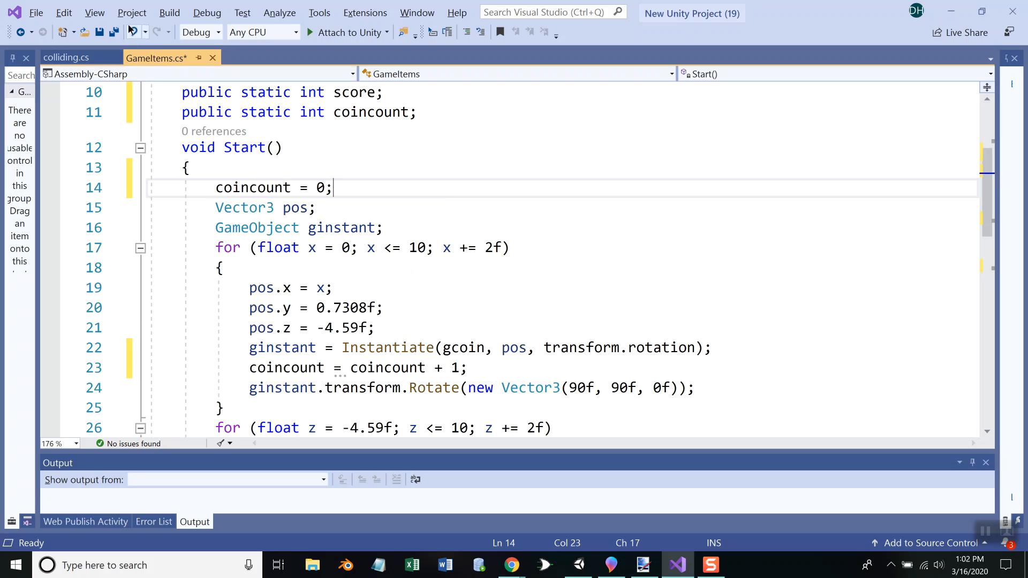
left_click(113, 32)
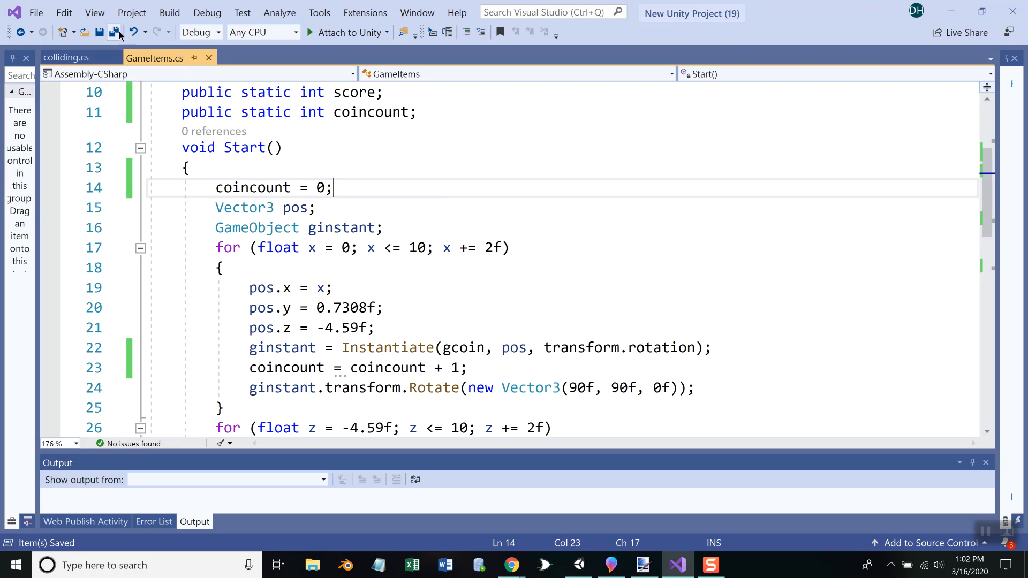
Initialize the score with "score = 0;" below the coincount initialization in Start() of GameItems.cs
left_click(79, 57)
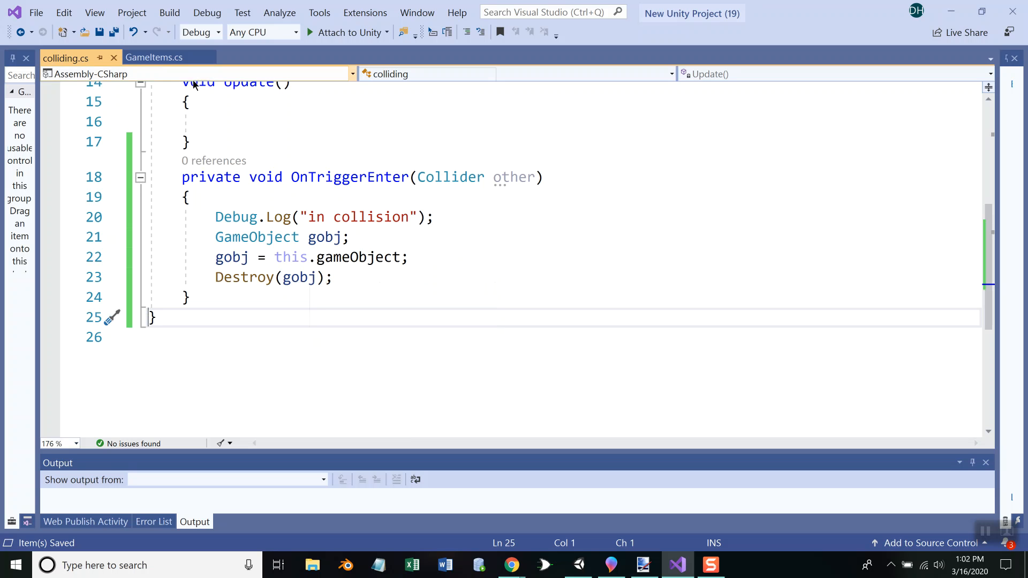
left_click(172, 59)
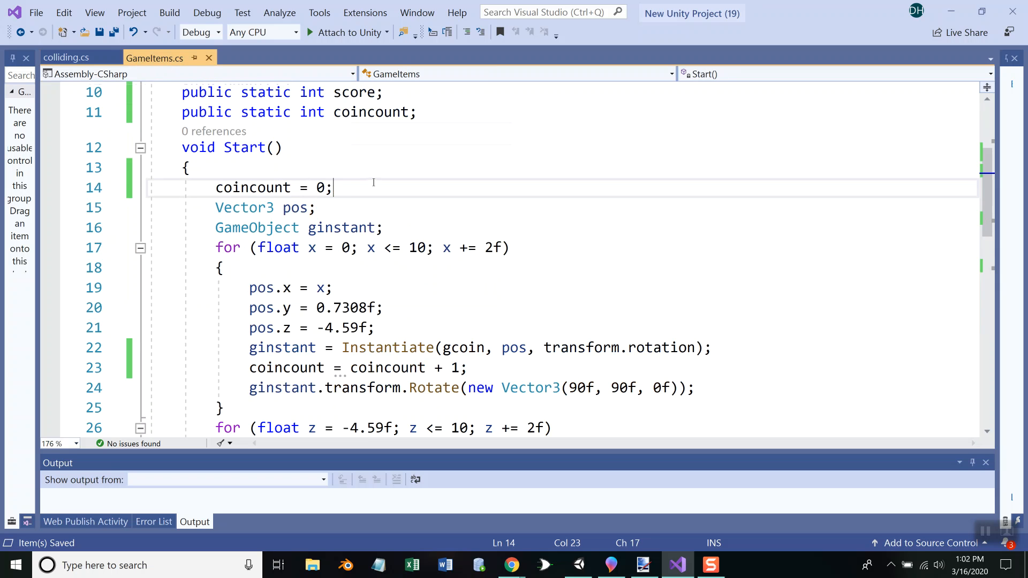
key("Return")
type("score = 0;")
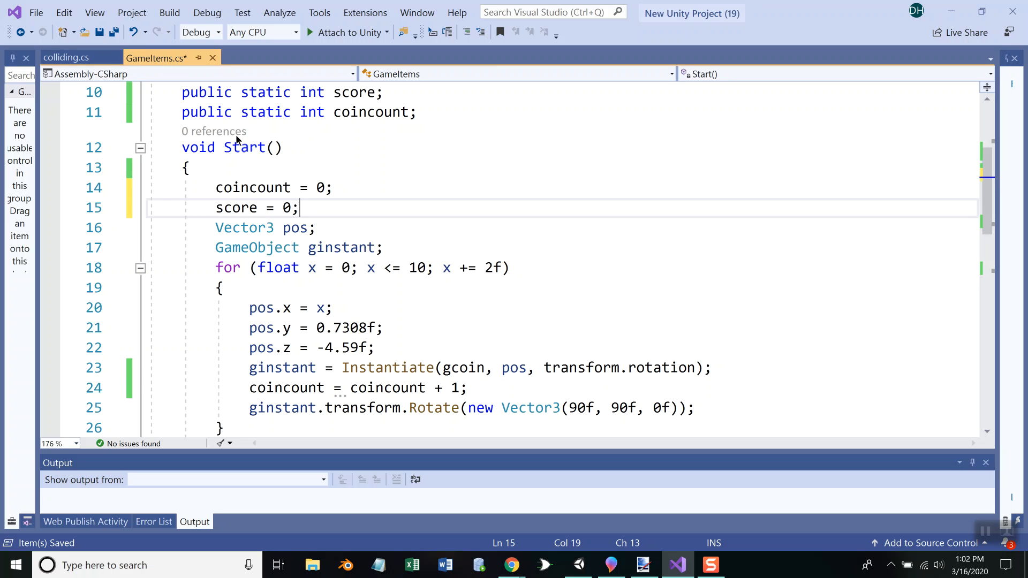
left_click(70, 58)
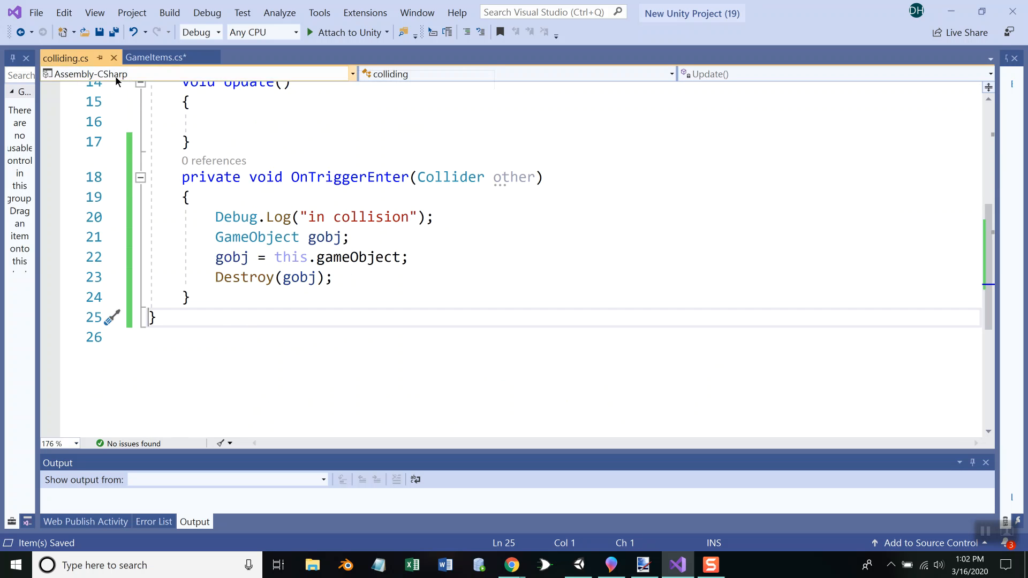
left_click(184, 59)
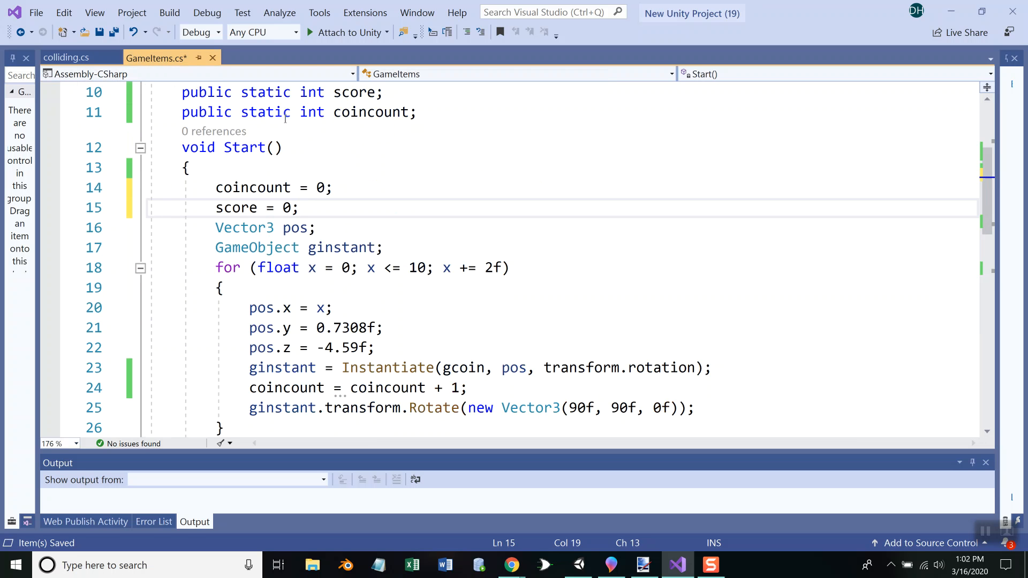
scroll(272, 146, "up", 3)
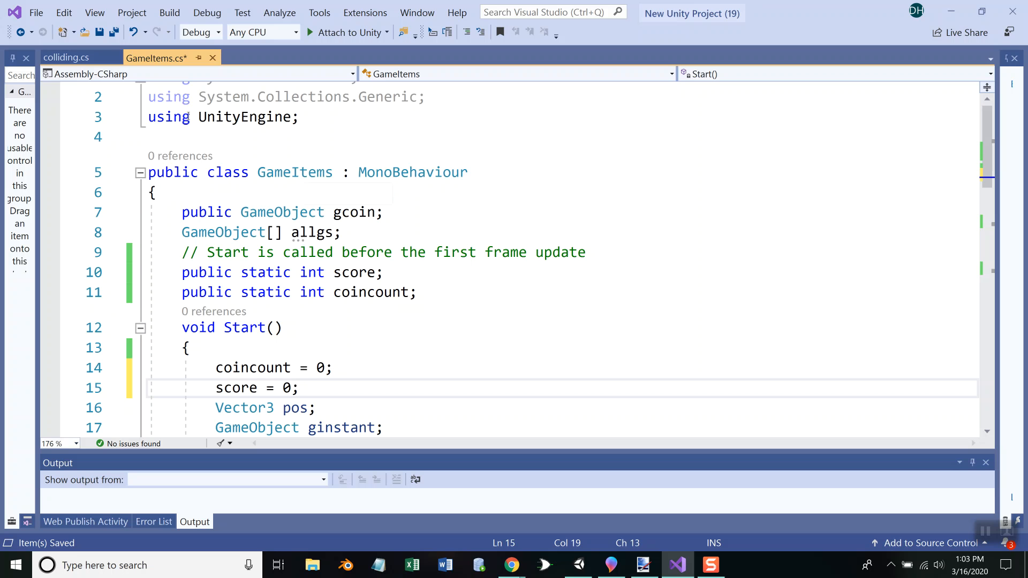
Add "GameItems.score = GameItems.score + 1;" after Destroy(gobj) in OnTriggerEnter of colliding.cs and save all files
left_click(66, 57)
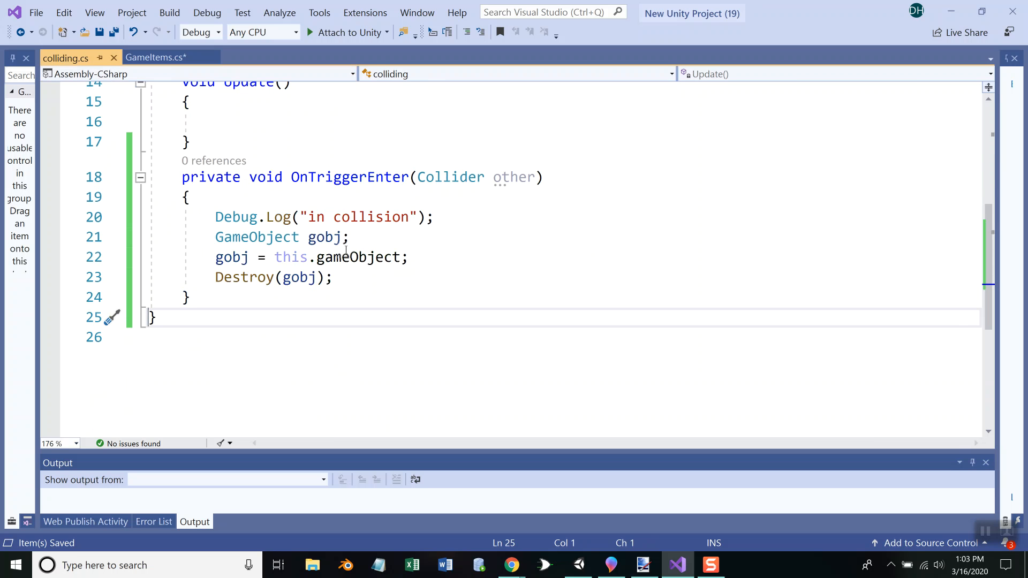
left_click(348, 278)
key("Return")
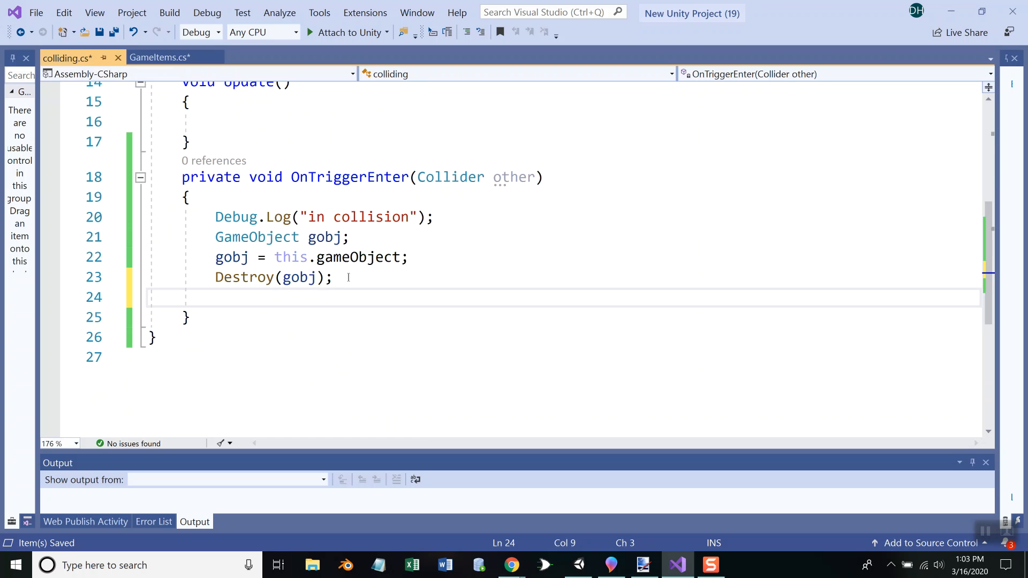
type("Game")
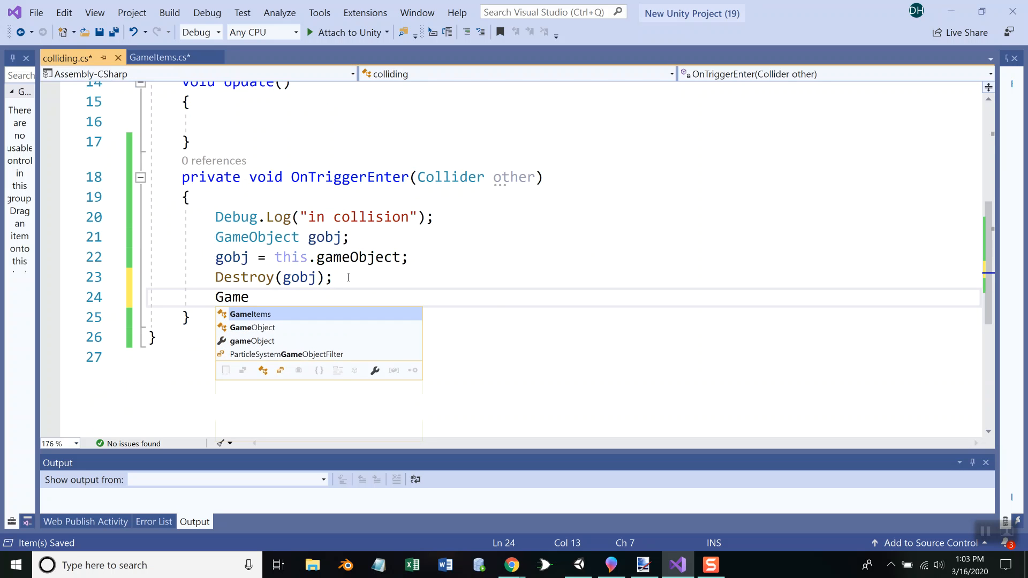
type("Items.")
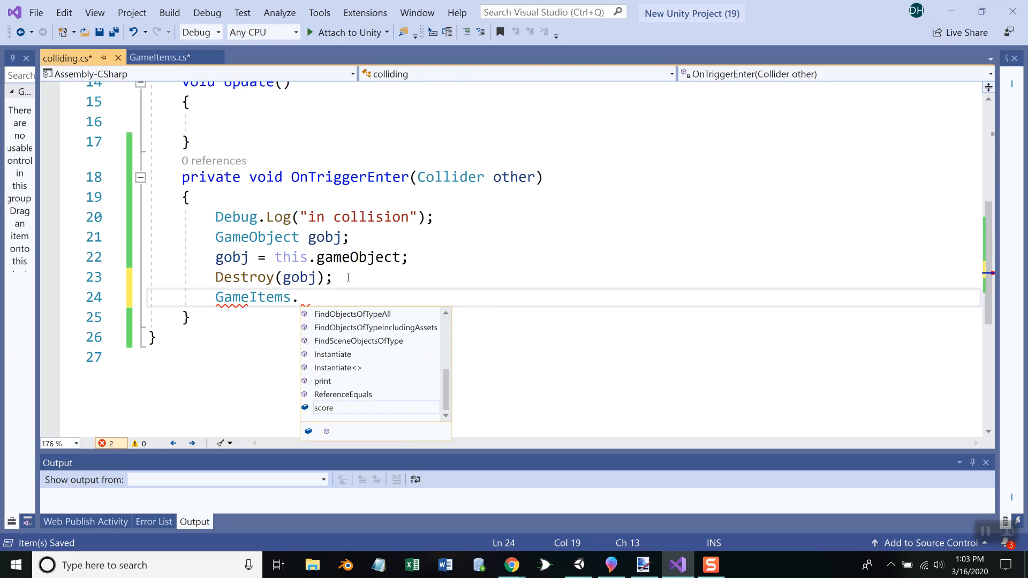
type("score = GameItems.score + 1;")
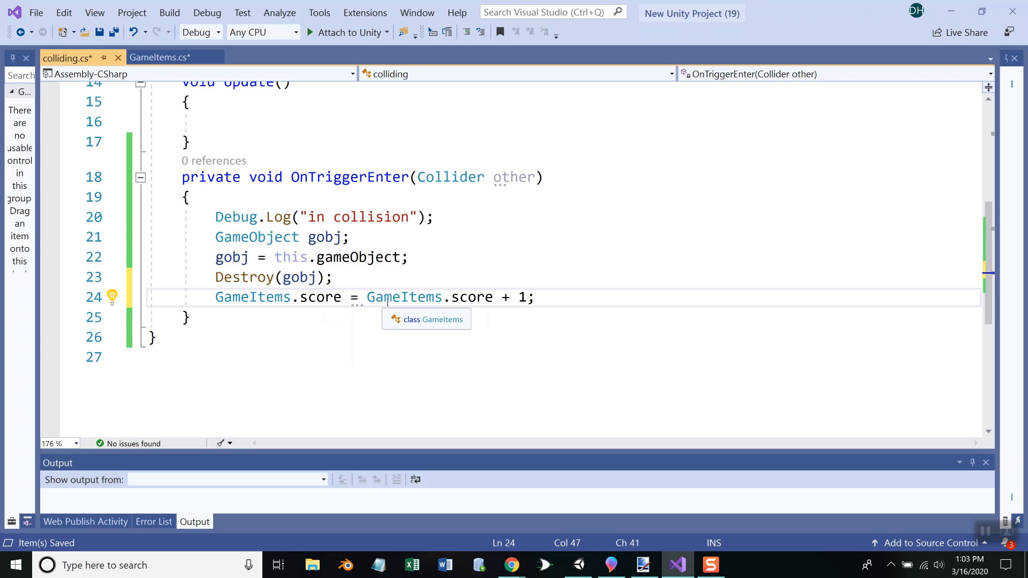
left_click(114, 33)
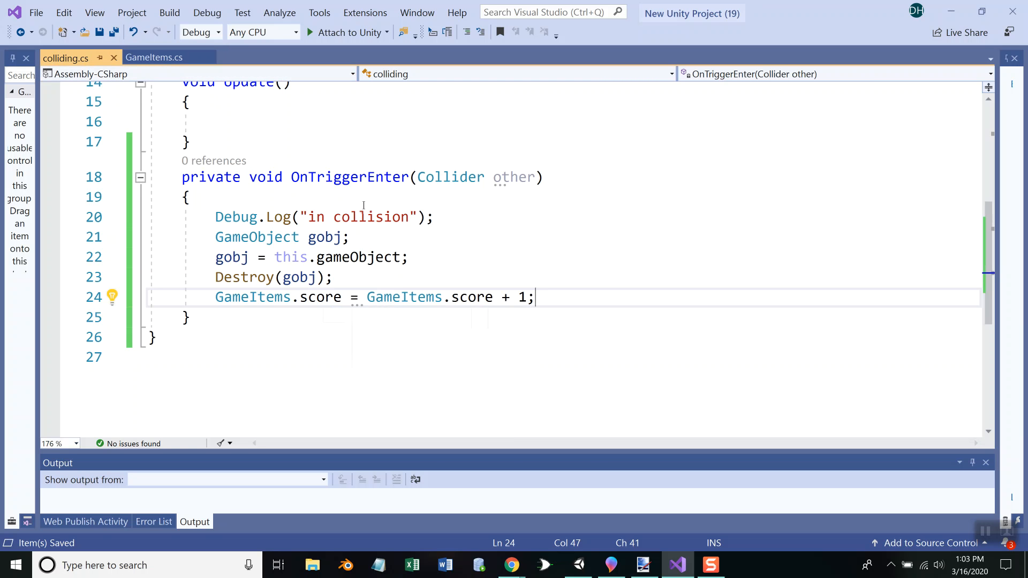
Switch to Unity and create a UI Text object in the main scene
key("alt+Tab")
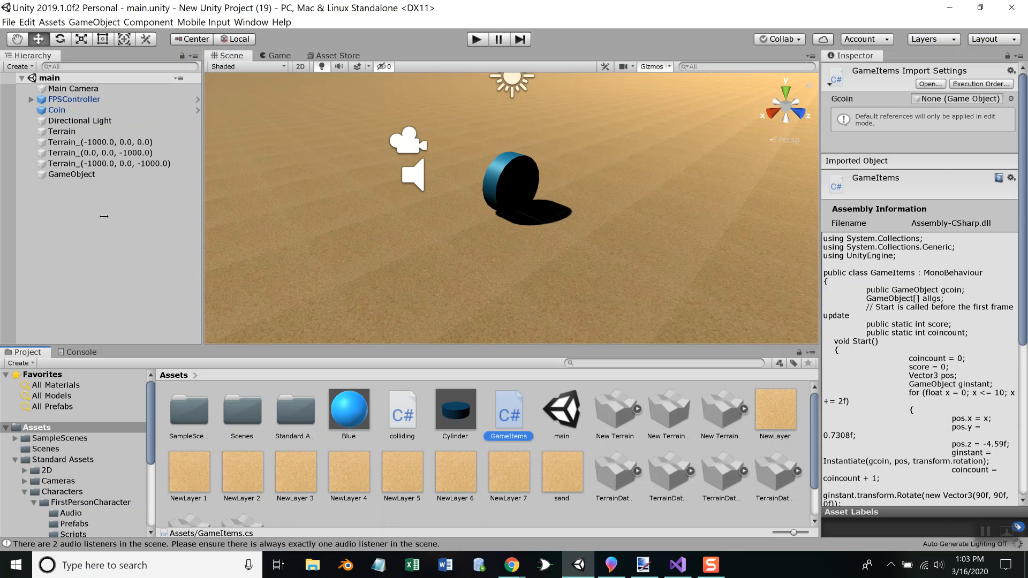
right_click(54, 194)
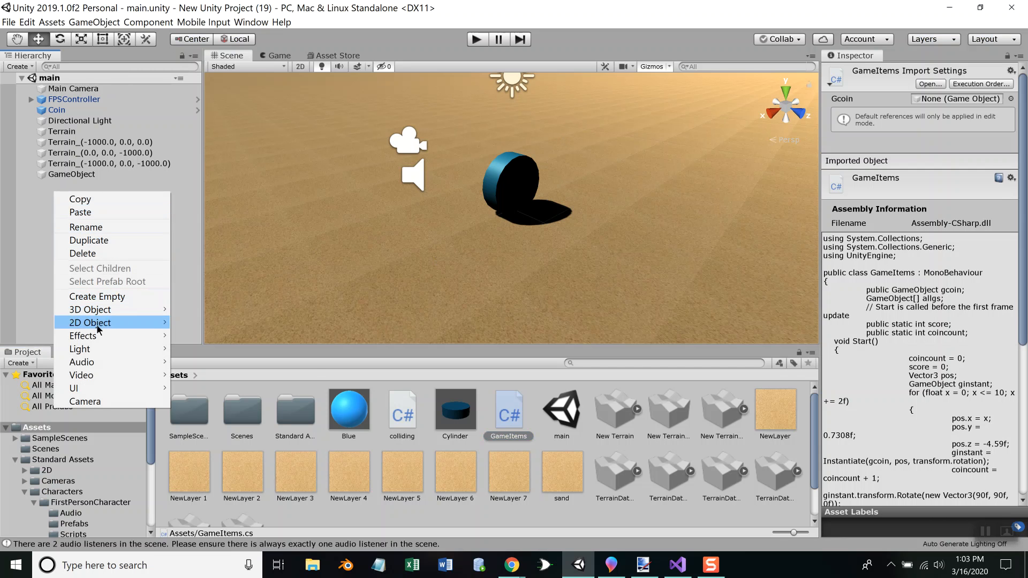
mouse_move(98, 389)
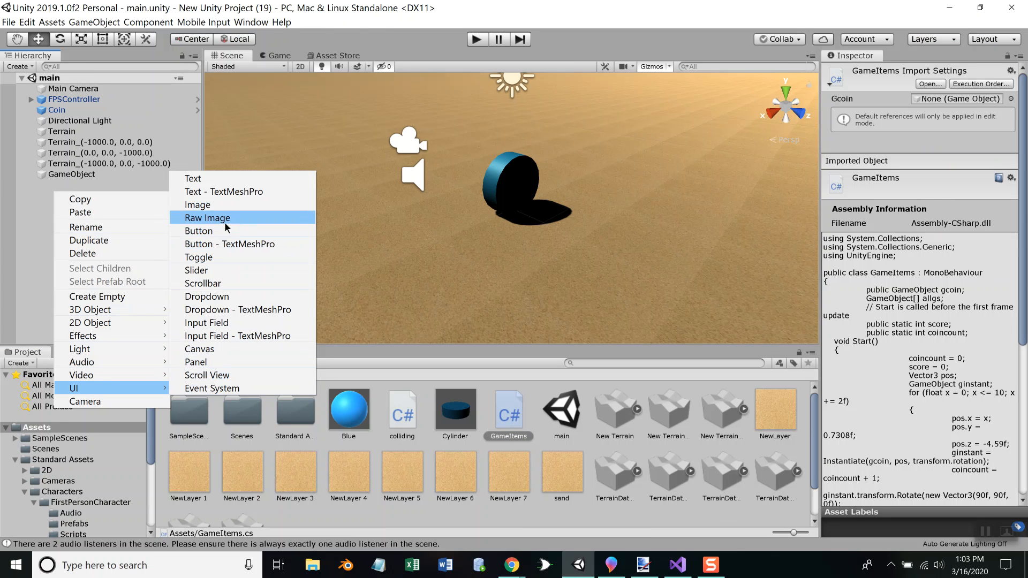
left_click(216, 180)
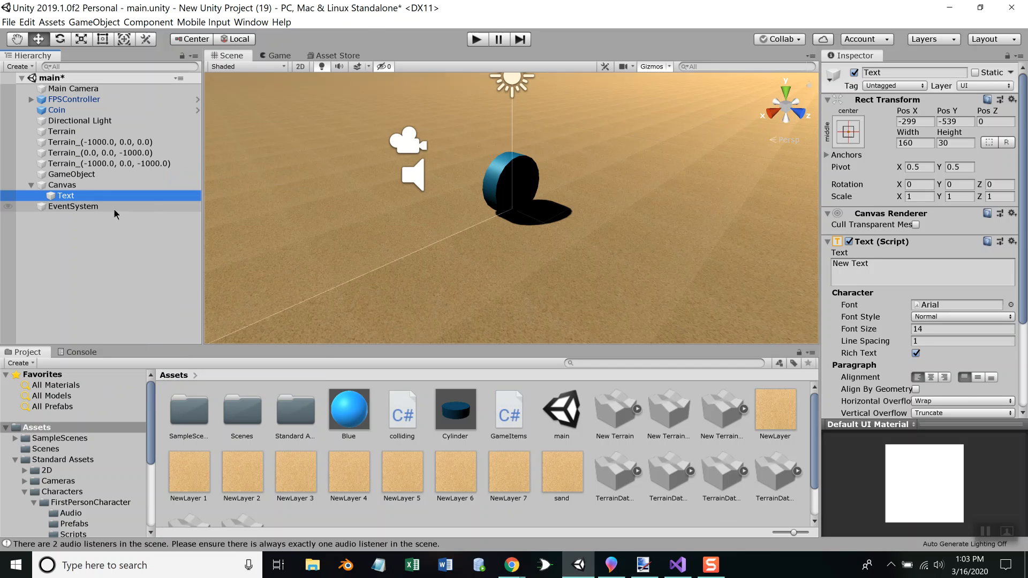
Set the displayed text of the Canvas's Text object to "Score: 0"
left_click(74, 195)
left_click(76, 186)
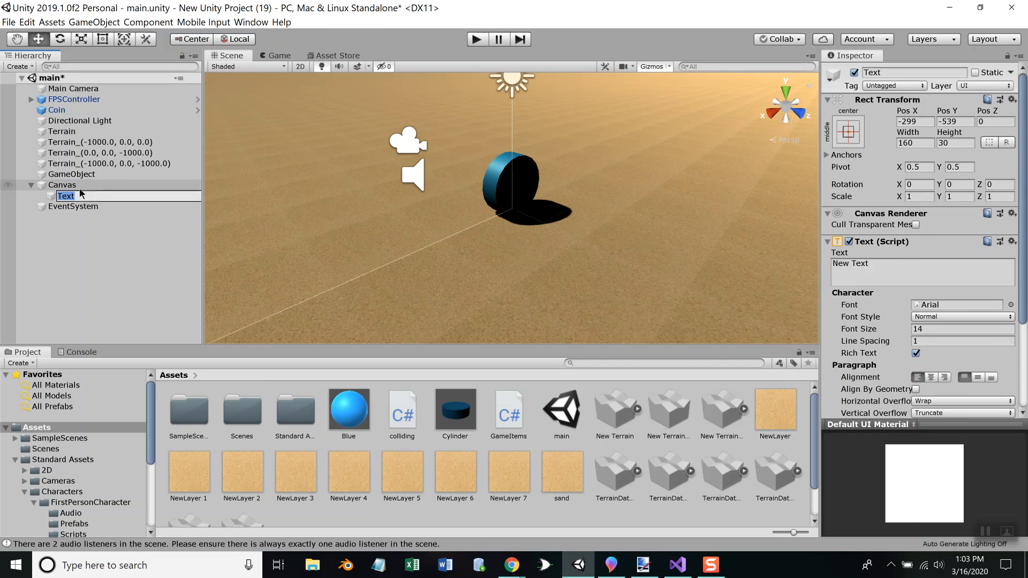
left_click(76, 198)
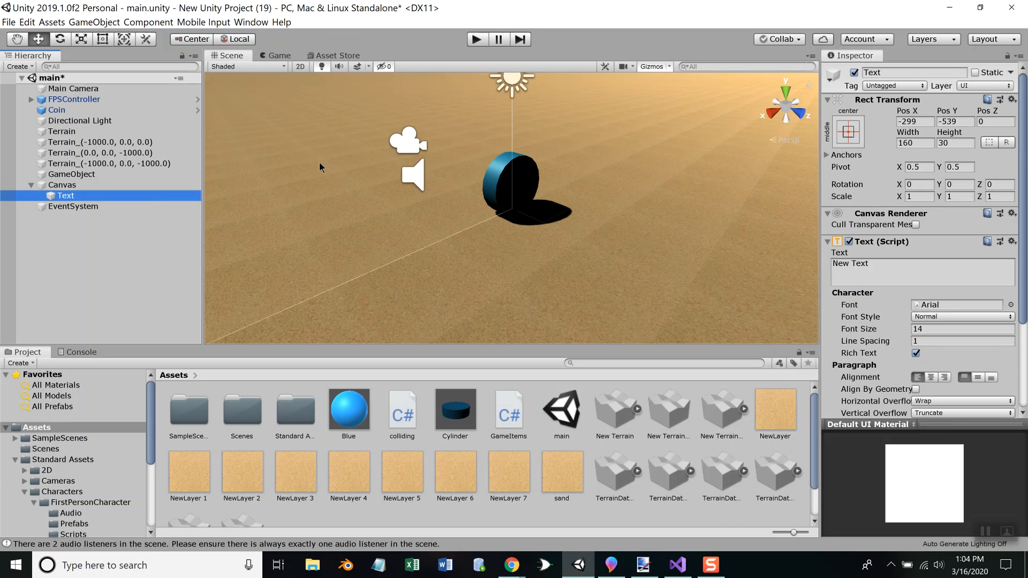
key("f")
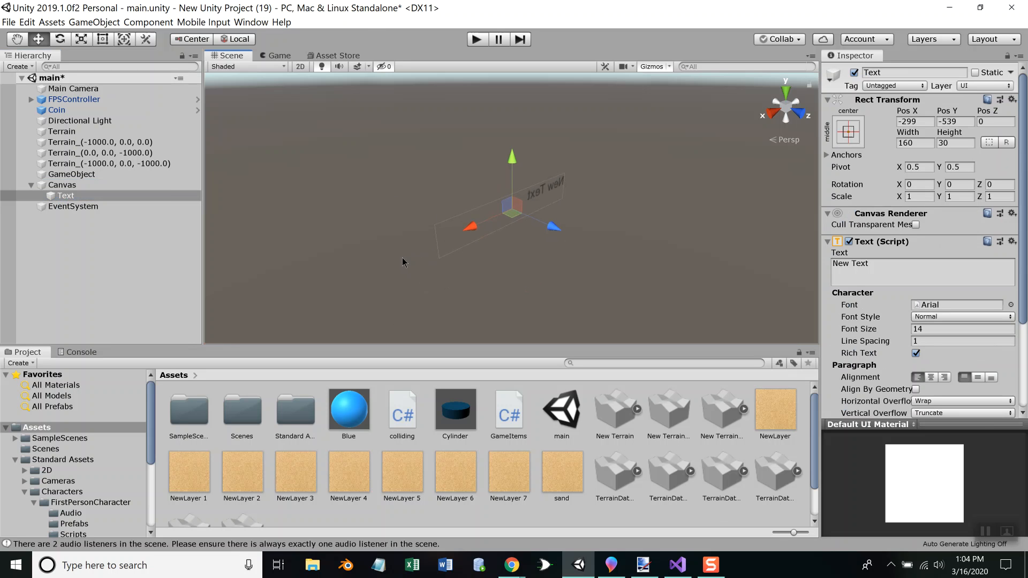
mouse_move(376, 265)
middle_mouse_down()
mouse_move(396, 263)
mouse_move(381, 250)
middle_mouse_up()
left_click_drag(380, 248, 526, 253, "alt")
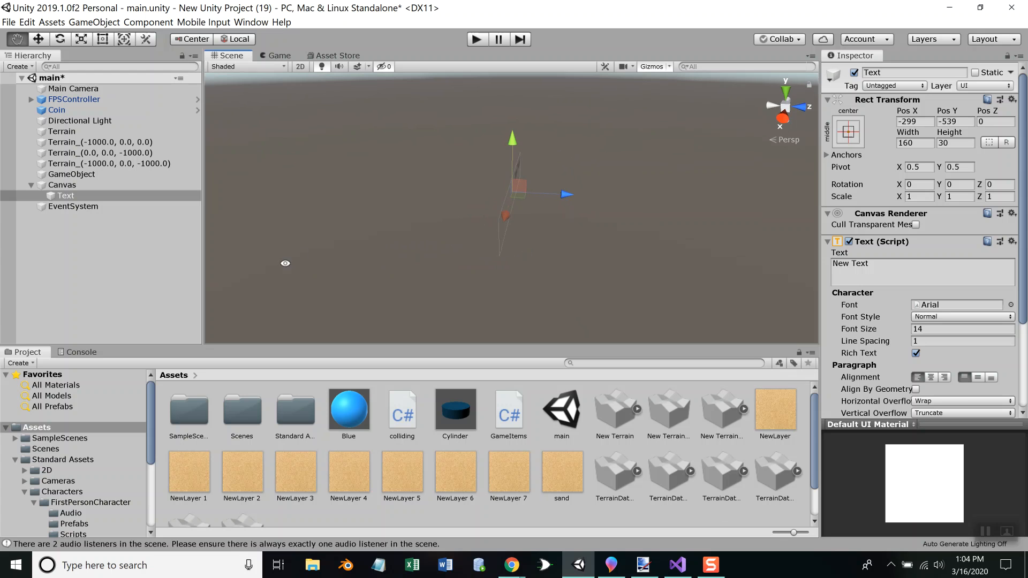
left_click_drag(344, 248, 474, 230, "alt")
left_click_drag(381, 247, 524, 232, "alt")
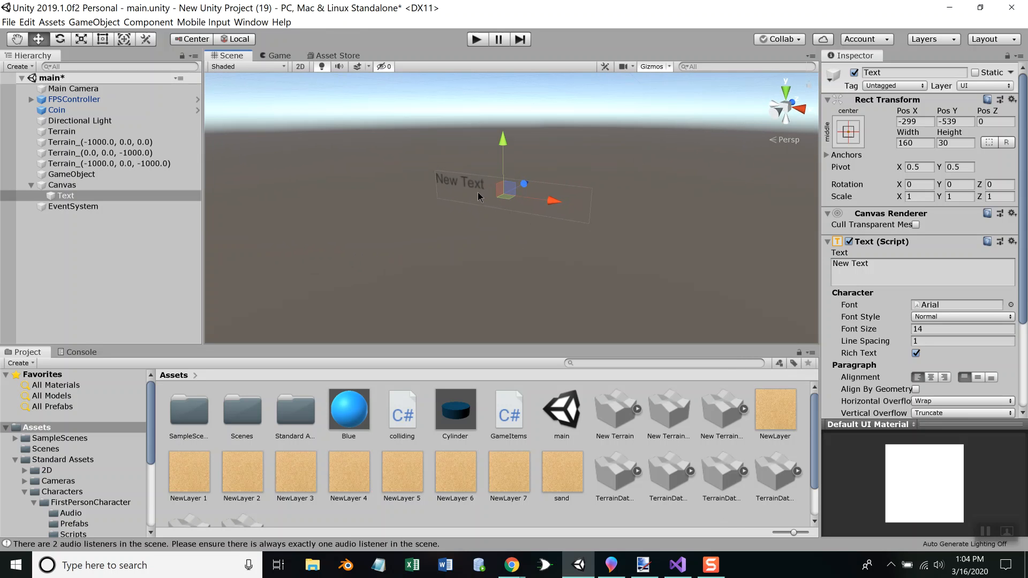
left_click(884, 270)
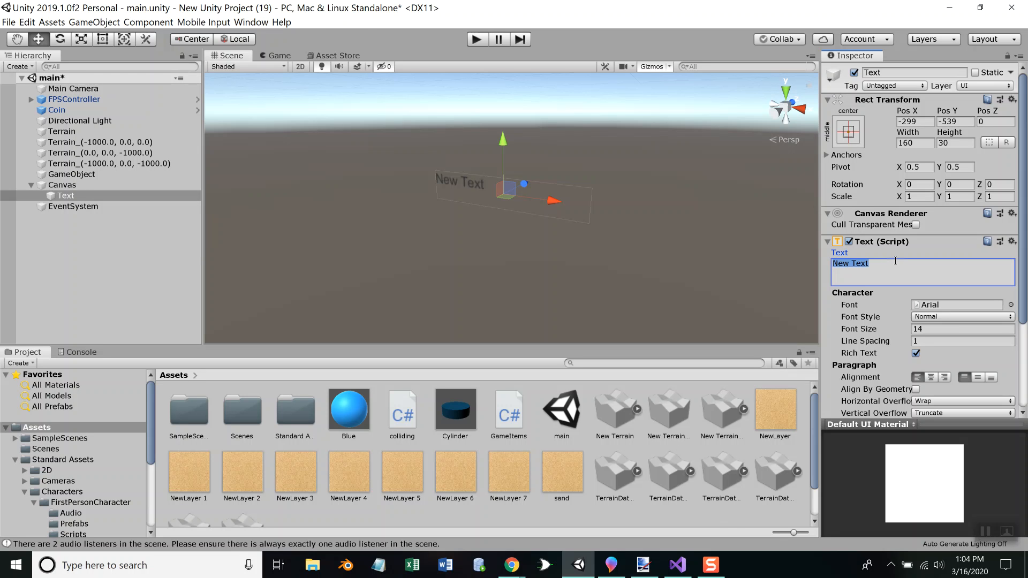
type("Score: 0")
Run the game to check whether the score text shows on screen, and stop it
left_click(480, 40)
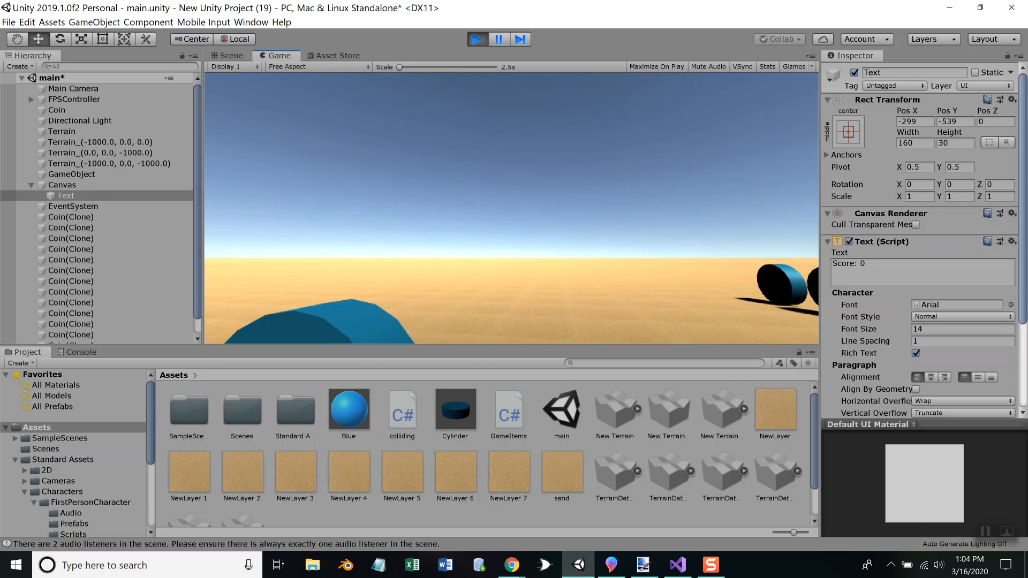
key("w")
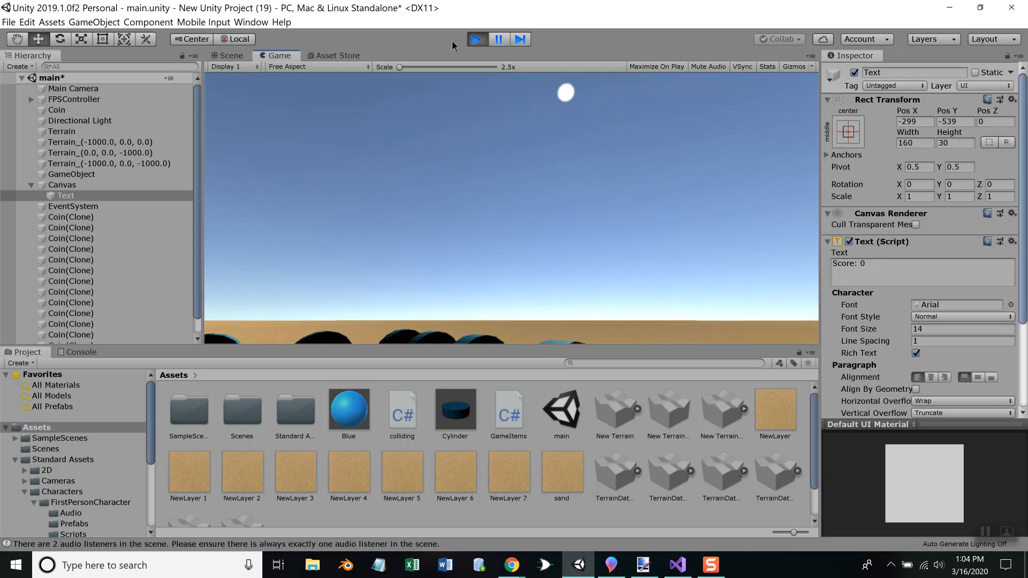
left_click(476, 40)
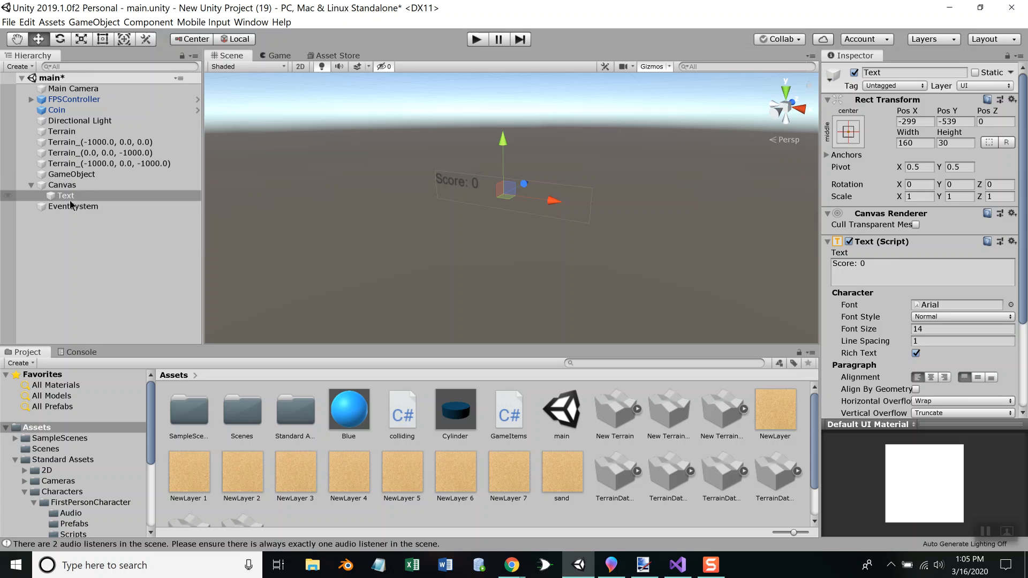
Set the Text object's Pos X, Pos Y, Pos Z and width to 0, and frame it in the scene view
left_click(919, 122)
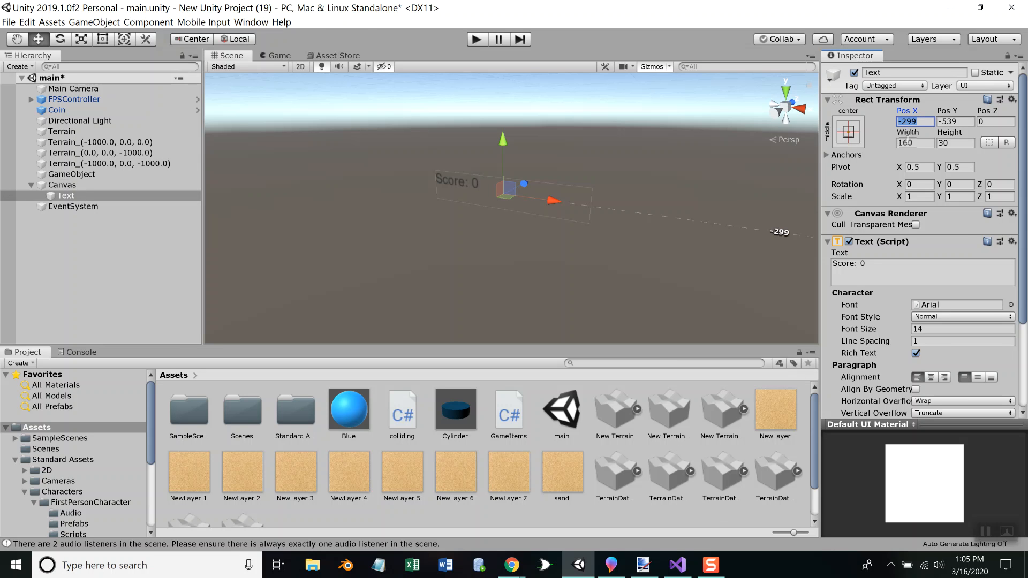
type("0")
key("Tab")
type("0")
key("Tab")
type("0")
left_click(907, 141)
type("1")
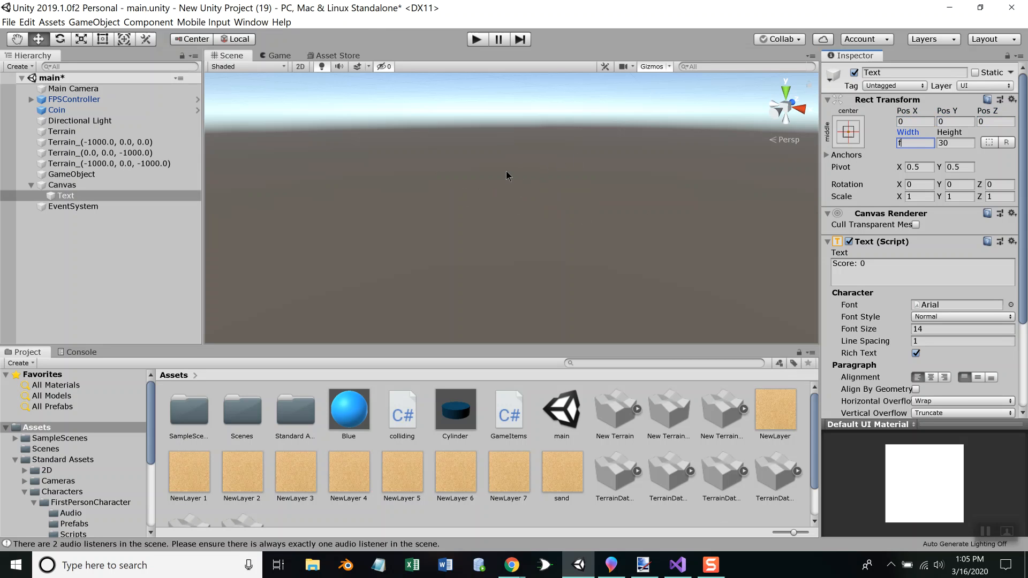
left_click(408, 168)
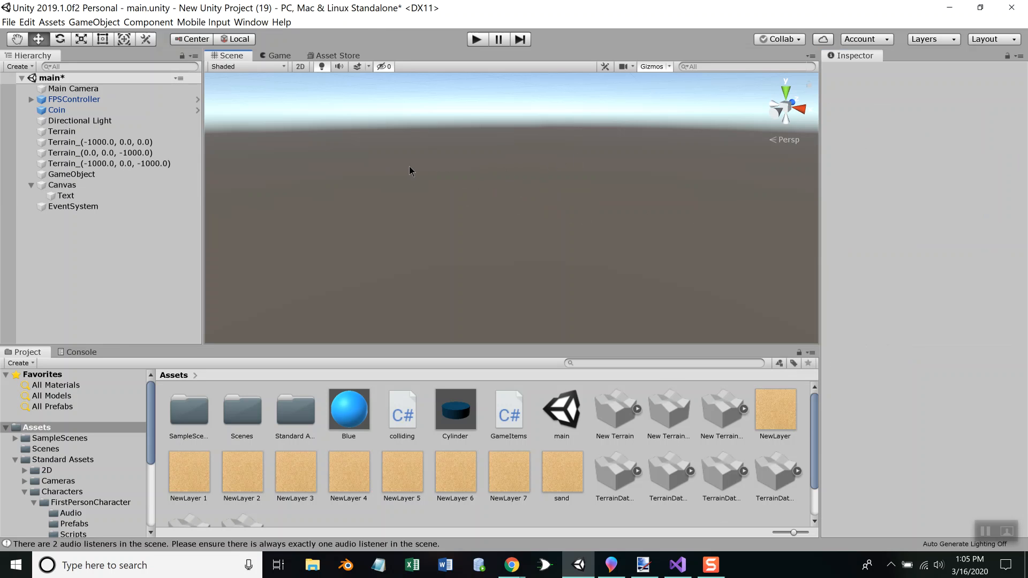
left_click(66, 195)
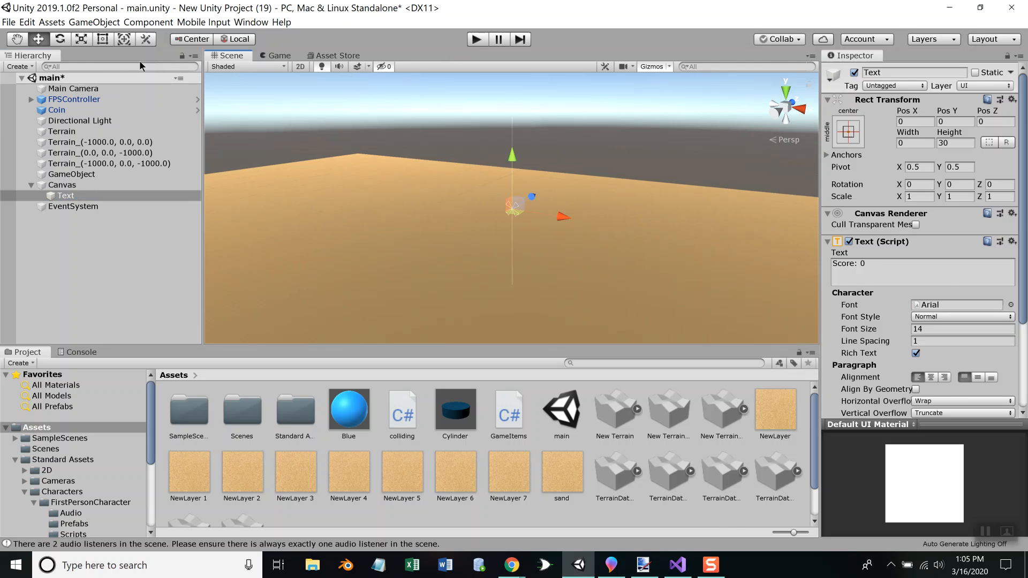
Set the Canvas render mode to Screen Space - Camera
left_click(90, 89)
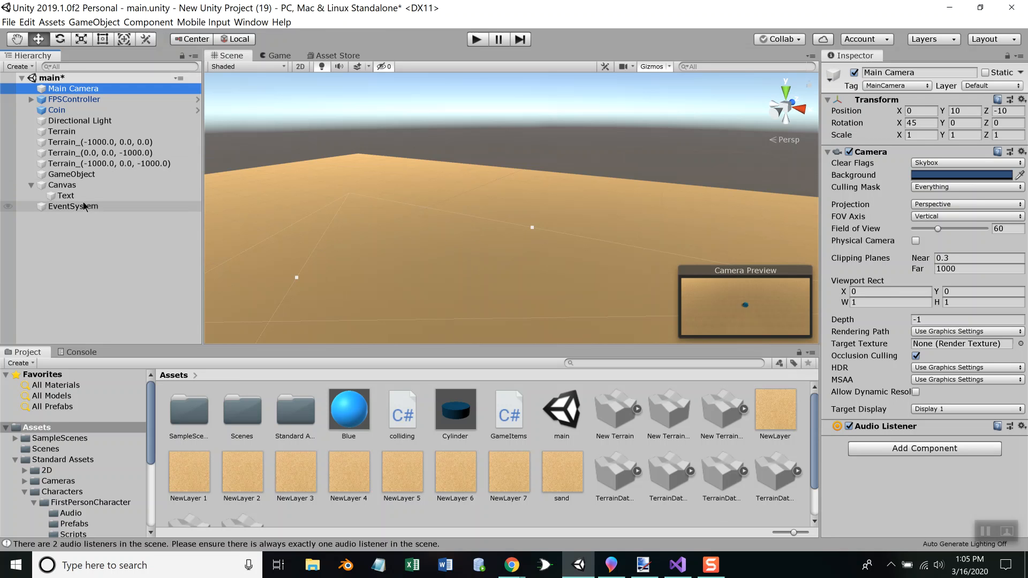
left_click(62, 185)
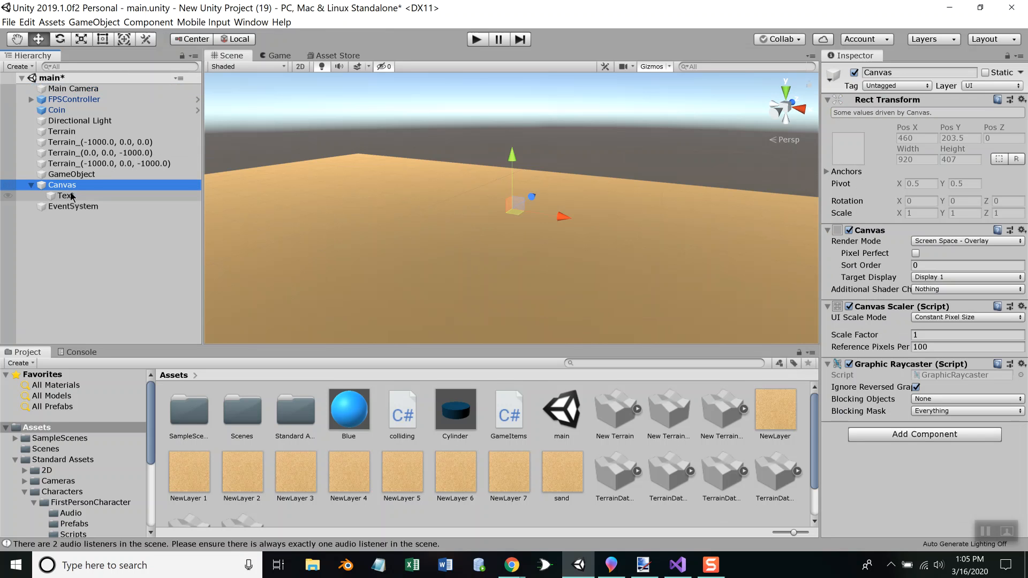
left_click(68, 196)
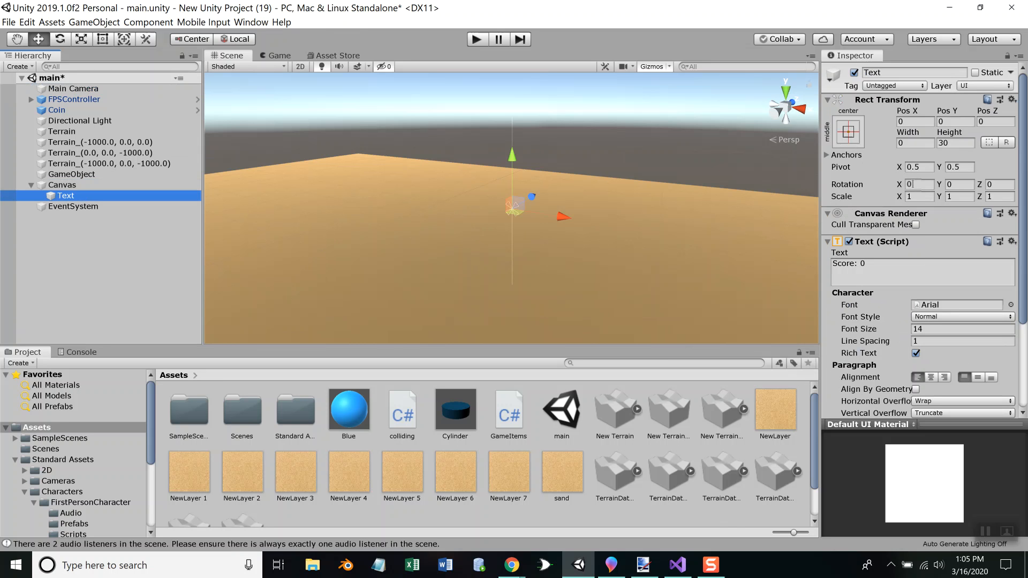
left_click(69, 186)
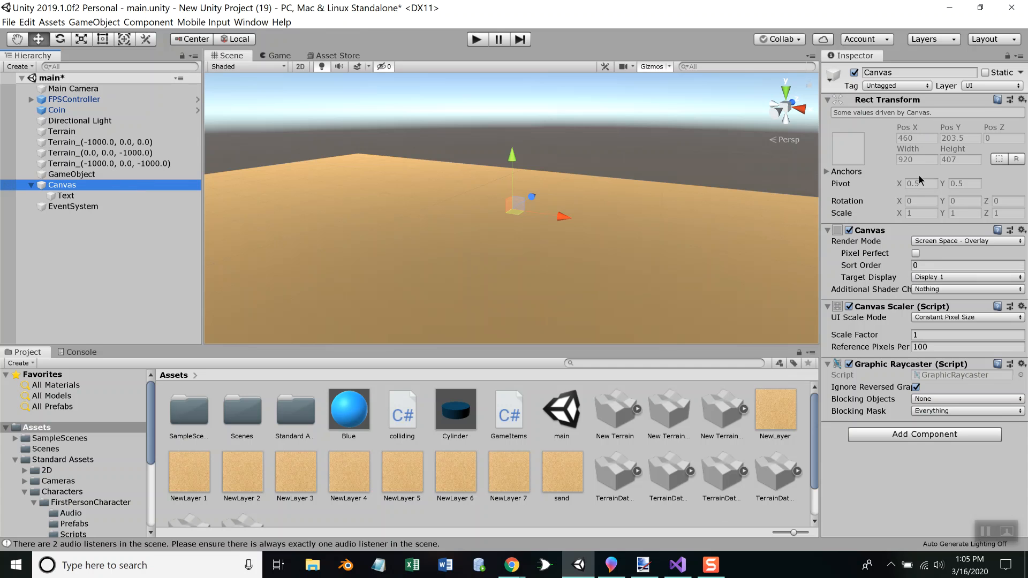
left_click(955, 242)
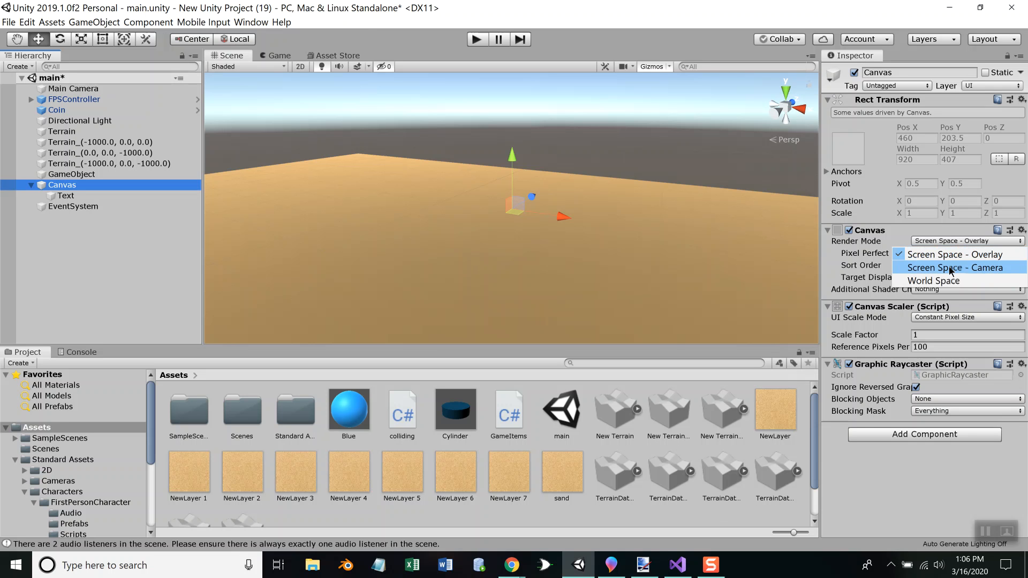
left_click(949, 267)
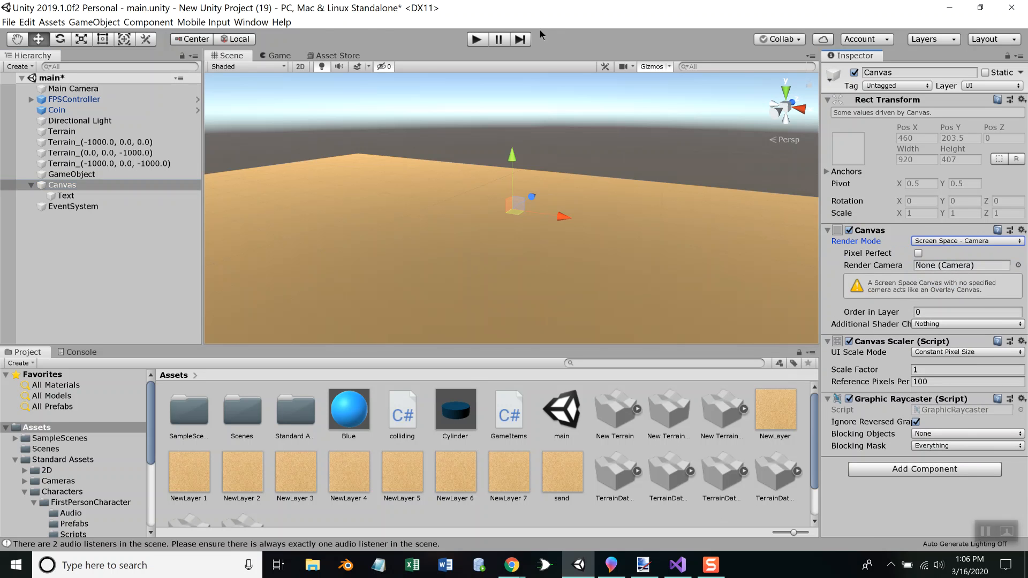
Test the game with the Canvas's new render mode, and end play mode
left_click(475, 40)
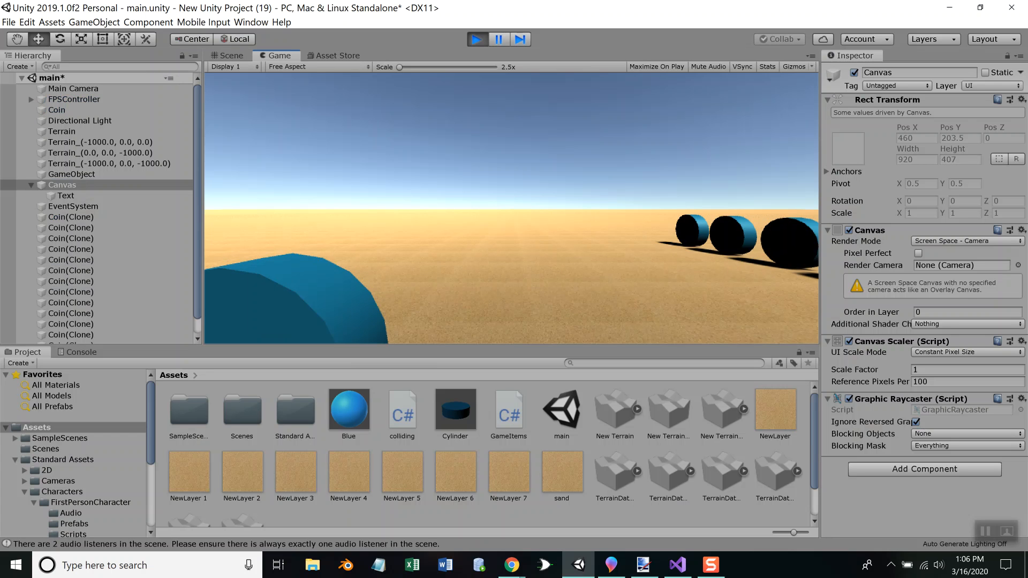
key("Escape")
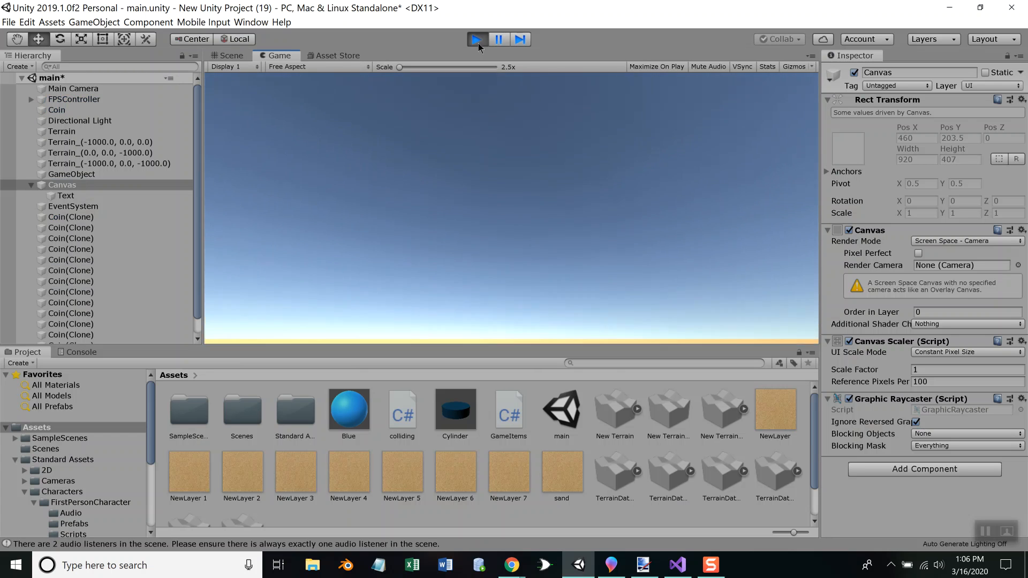
left_click(478, 44)
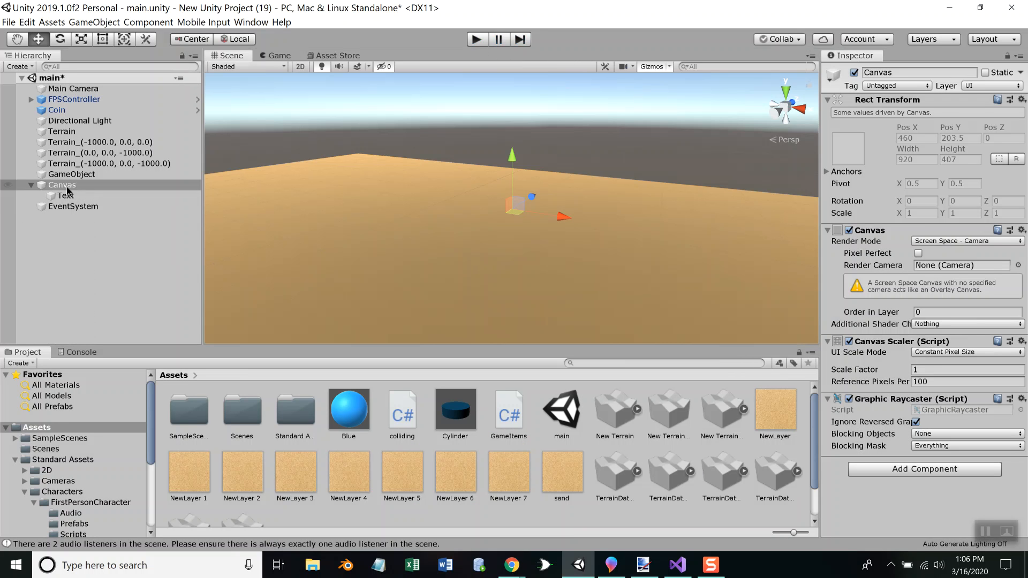
Set the Canvas render mode back to Screen Space - Overlay
left_click(66, 196)
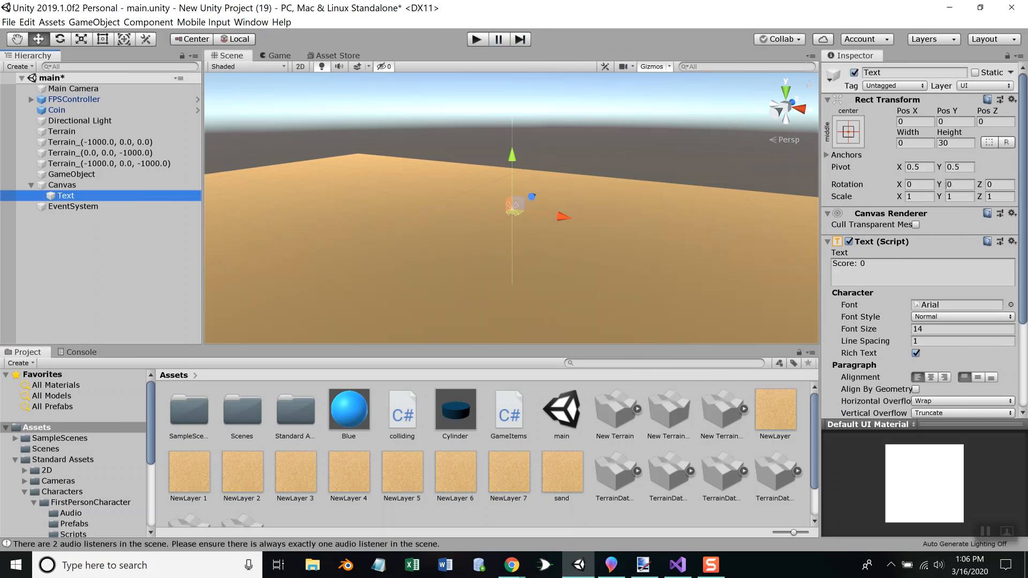
key("Up")
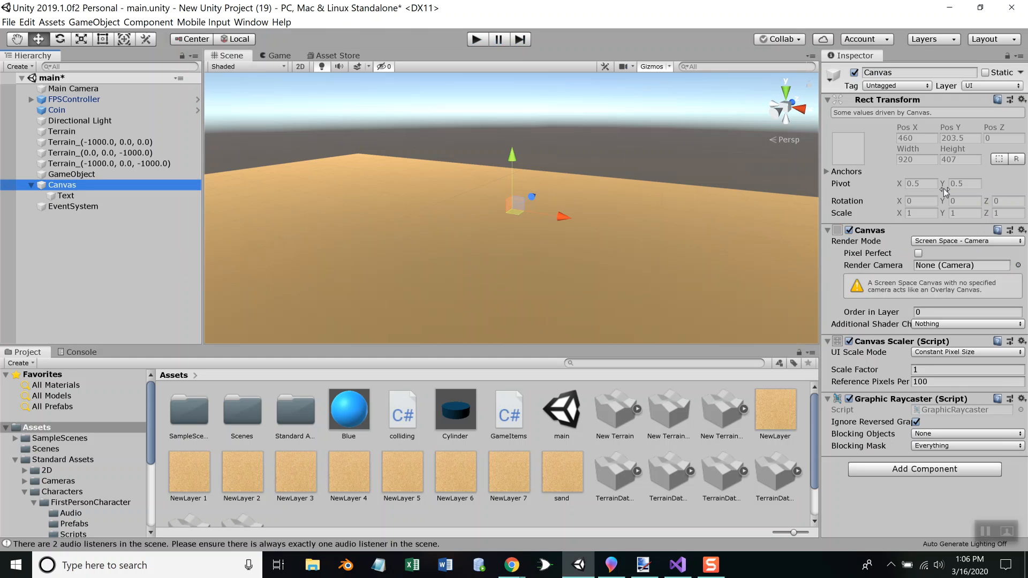
key("Down")
key("Up")
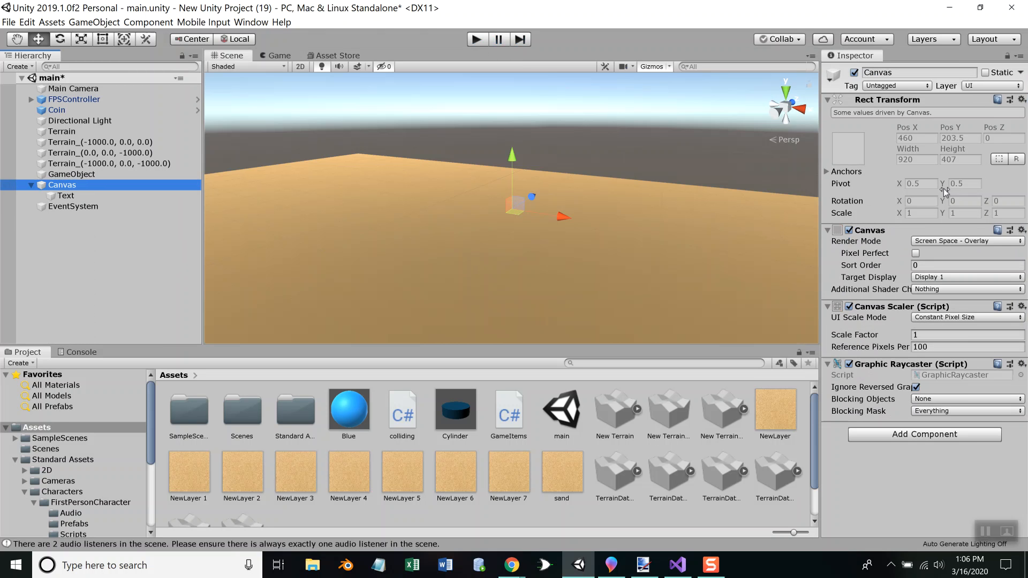
Review the settings of the Text object and the Main Camera
left_click(141, 196)
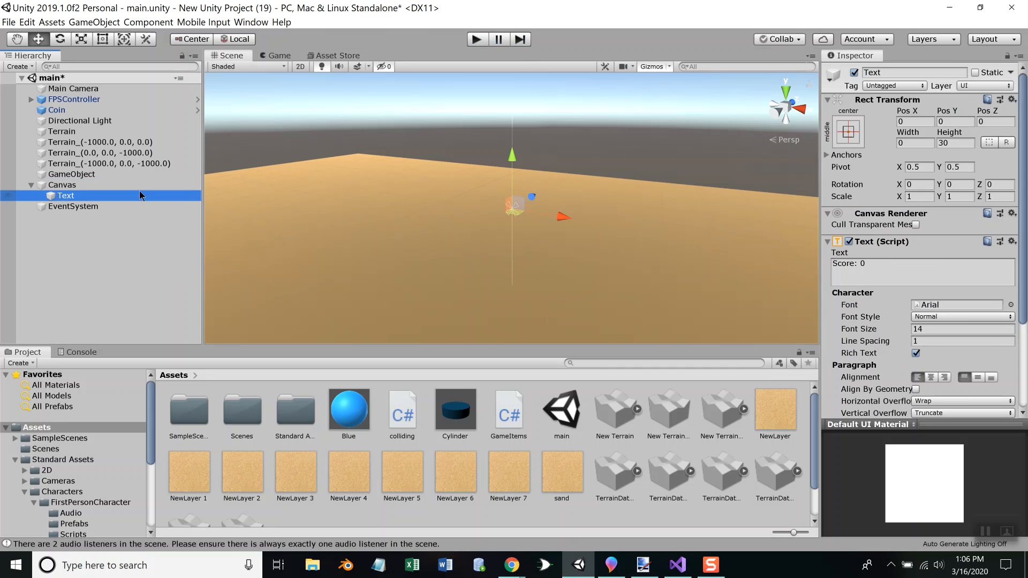
key("Up")
key("Up")
key("Up")
key("Up")
key("Up")
key("Up")
key("Up")
key("Up")
key("Up")
key("Up")
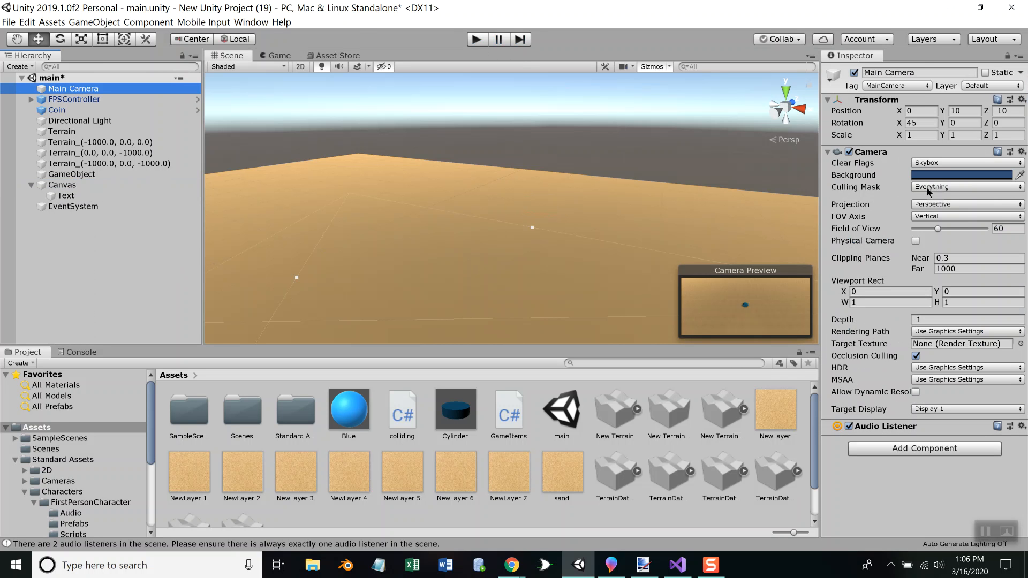
key("Down")
key("Down")
key("Down")
key("Down")
key("Down")
key("Down")
key("Down")
key("Down")
key("Down")
key("Down")
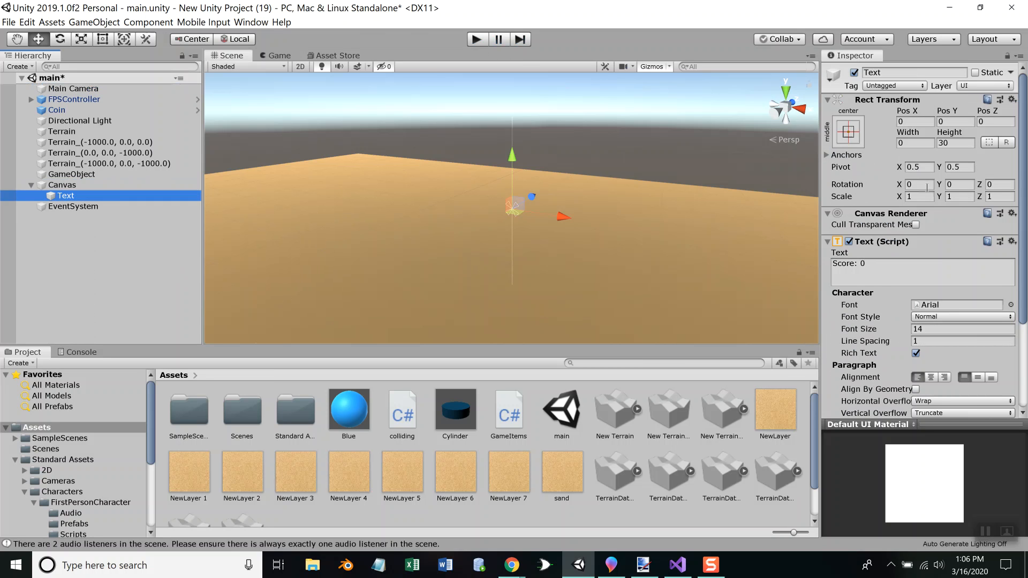
key("ctrl+z")
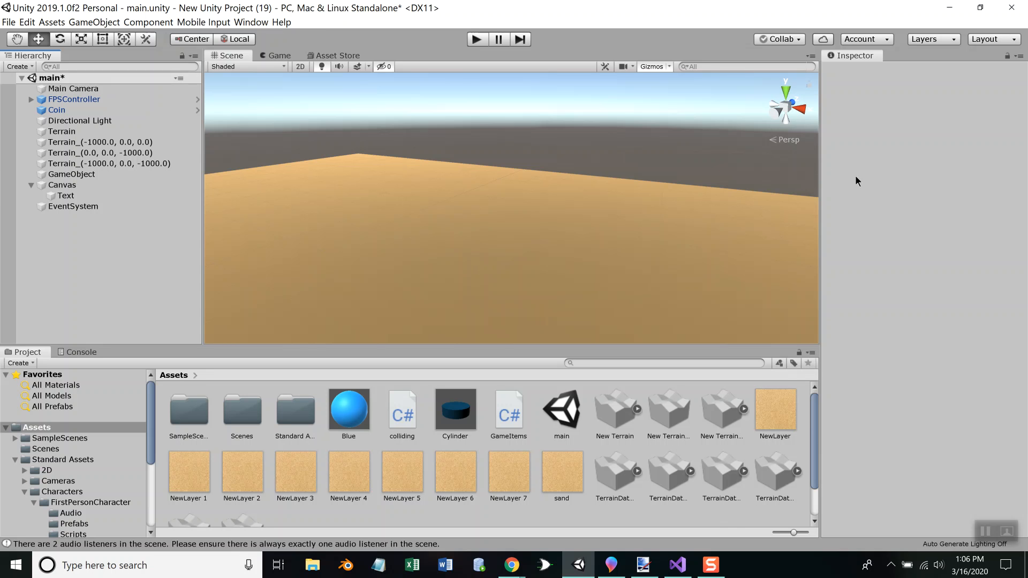
Move the Text object in the scene to about Pos X -3.7 and Pos Y 19.3
left_click(76, 197)
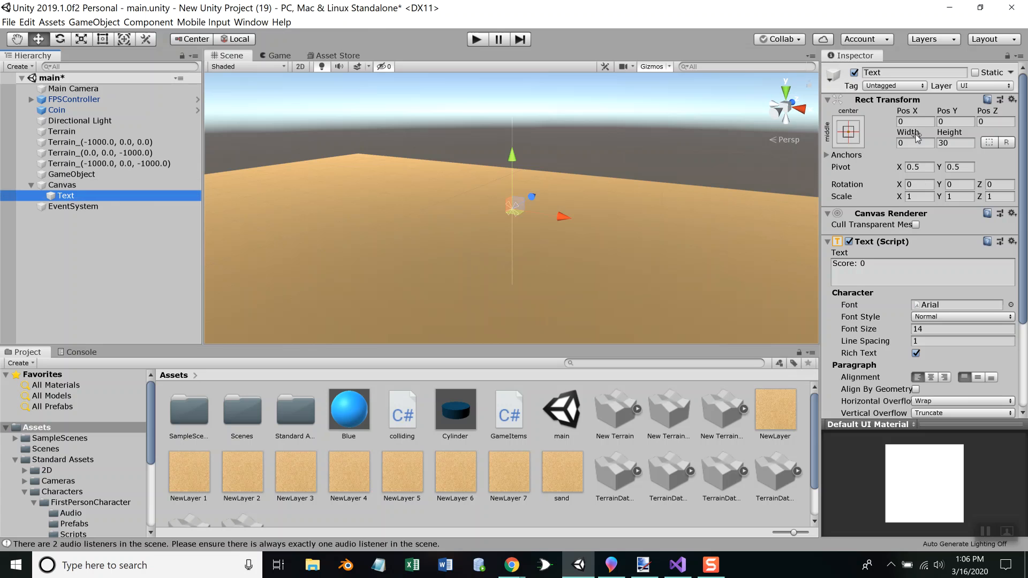
left_click_drag(513, 157, 521, 100)
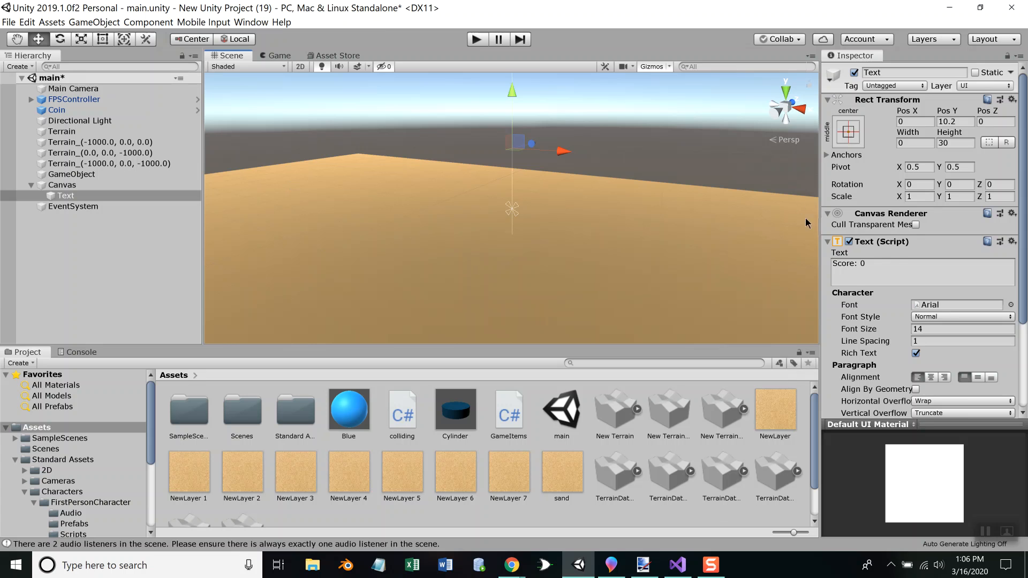
key("f")
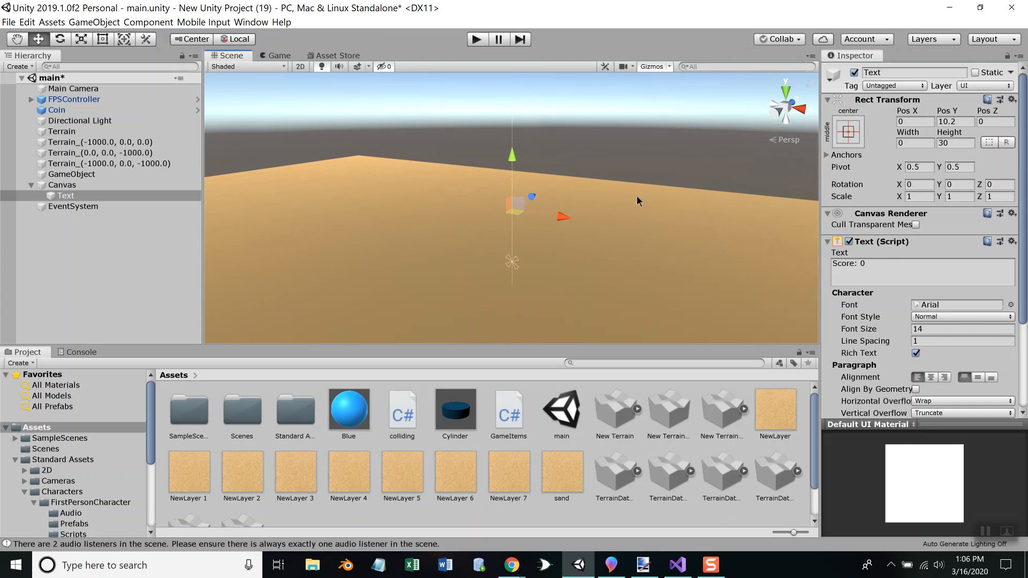
mouse_move(560, 215)
left_mouse_down()
mouse_move(621, 217)
mouse_move(544, 213)
left_mouse_up()
left_click_drag(502, 155, 497, 94)
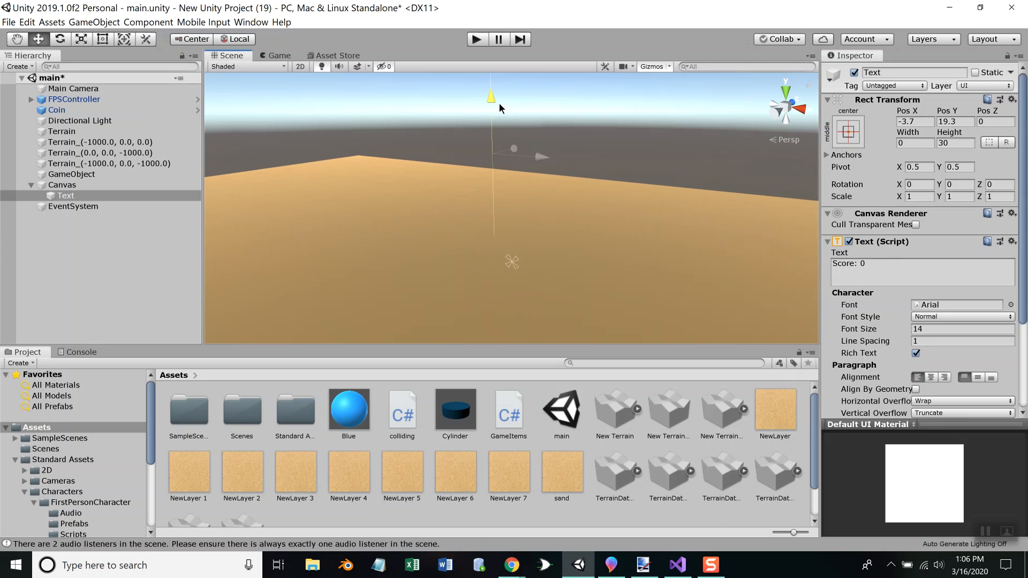
Set the Canvas render mode to World Space and select its Event Camera setting
left_click(86, 88)
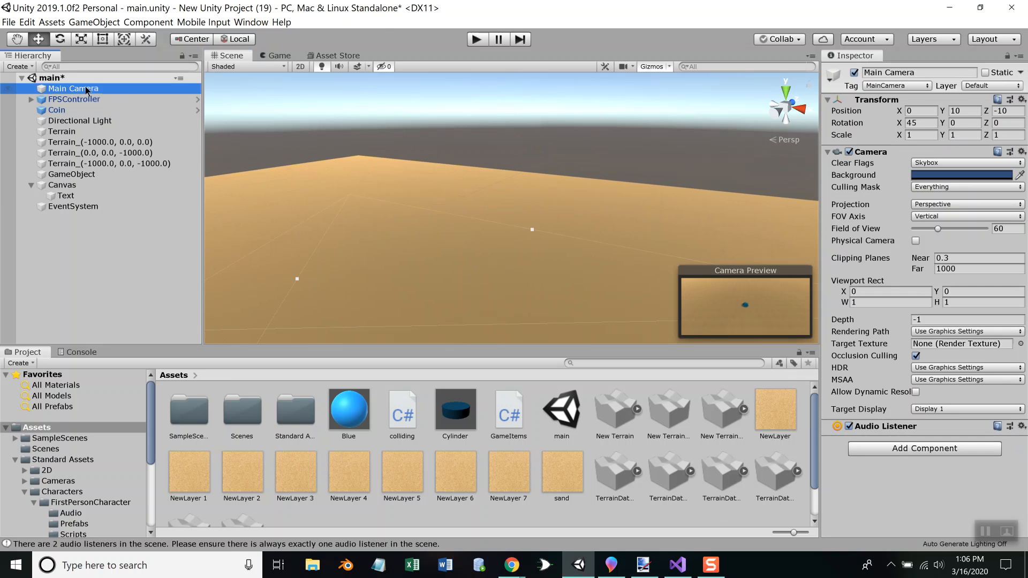
left_click(65, 196)
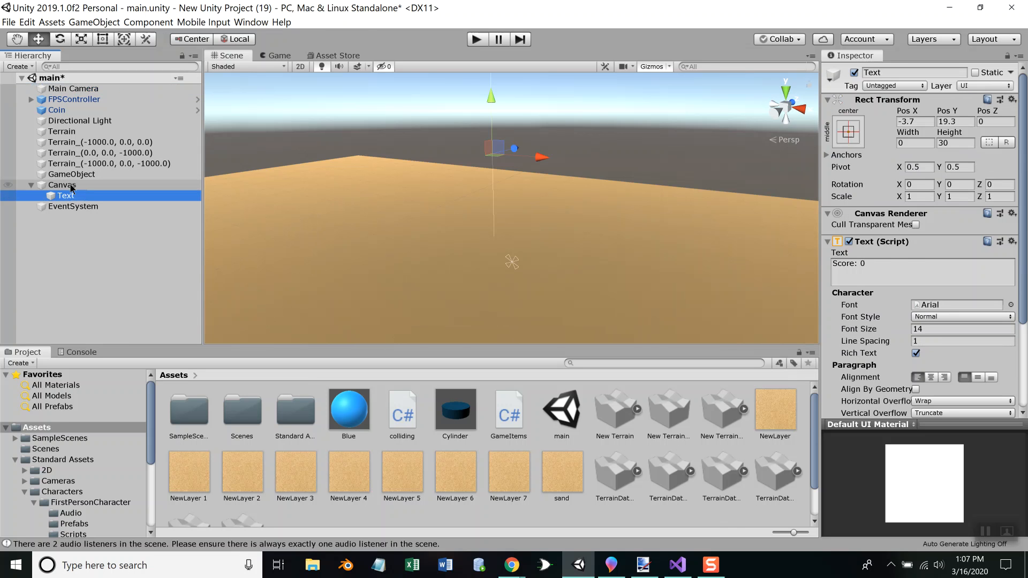
left_click(71, 187)
left_click(943, 241)
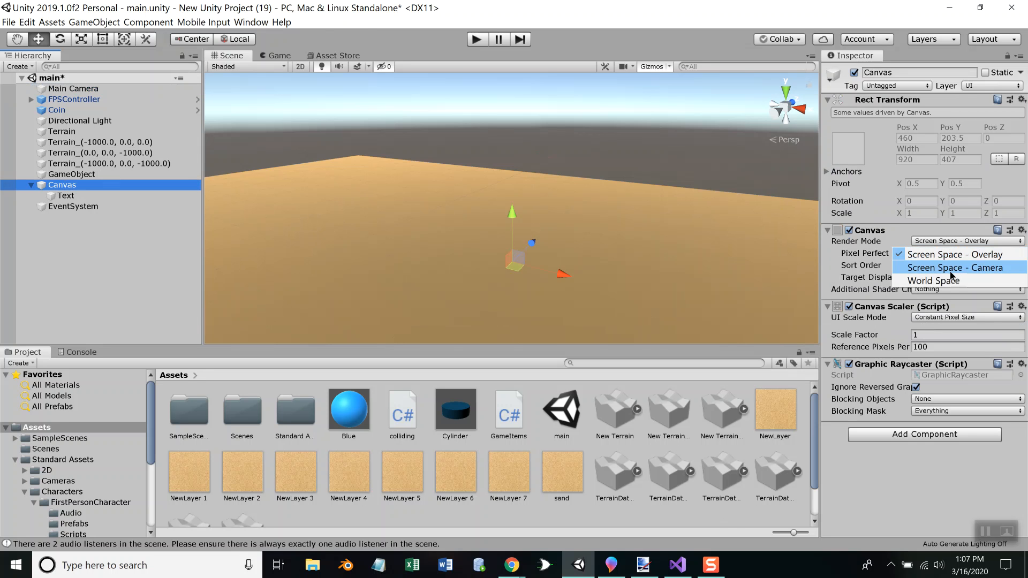
left_click(942, 282)
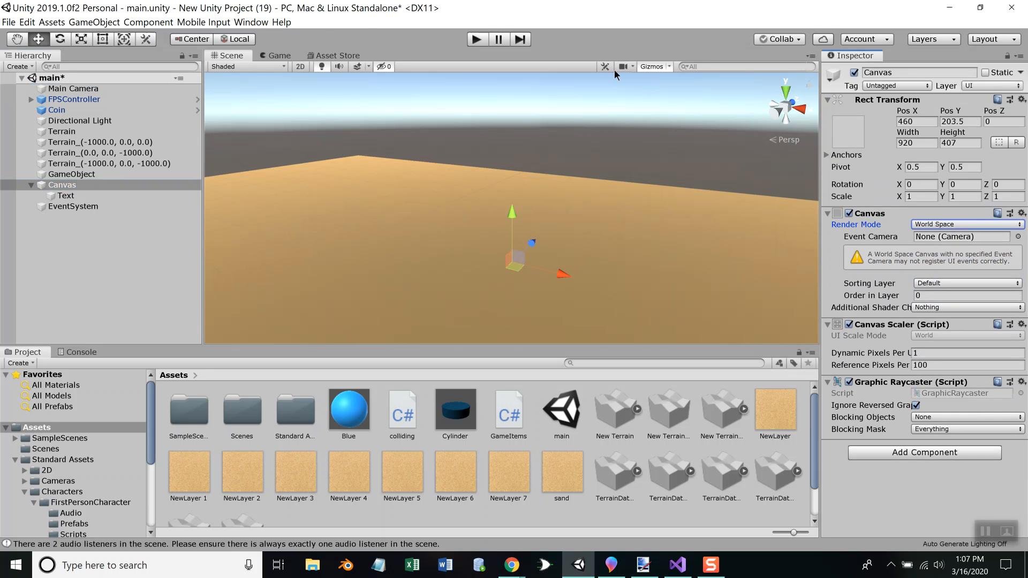
left_click(957, 239)
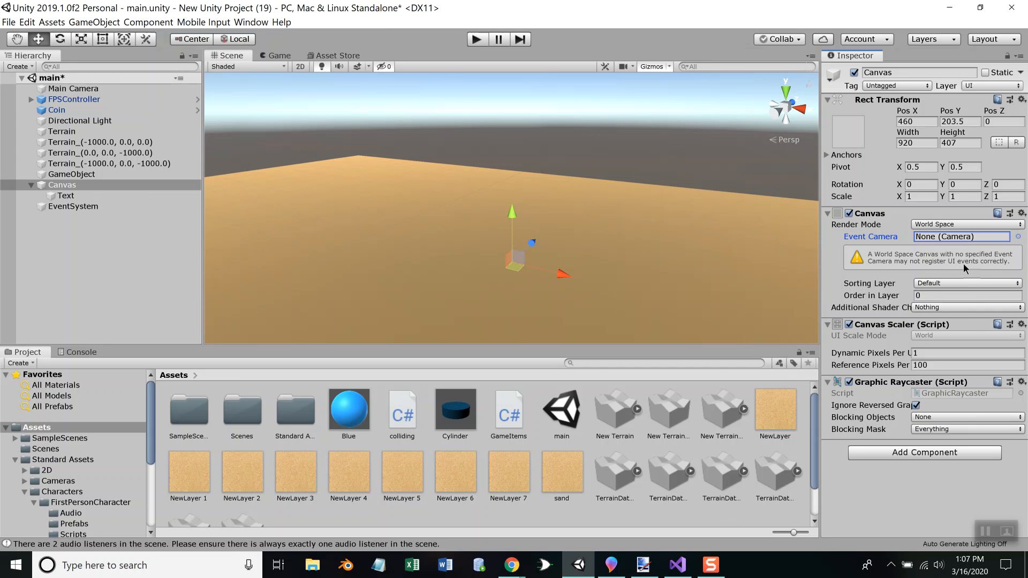
Run the game to test the World Space canvas, and stop it
left_click(477, 40)
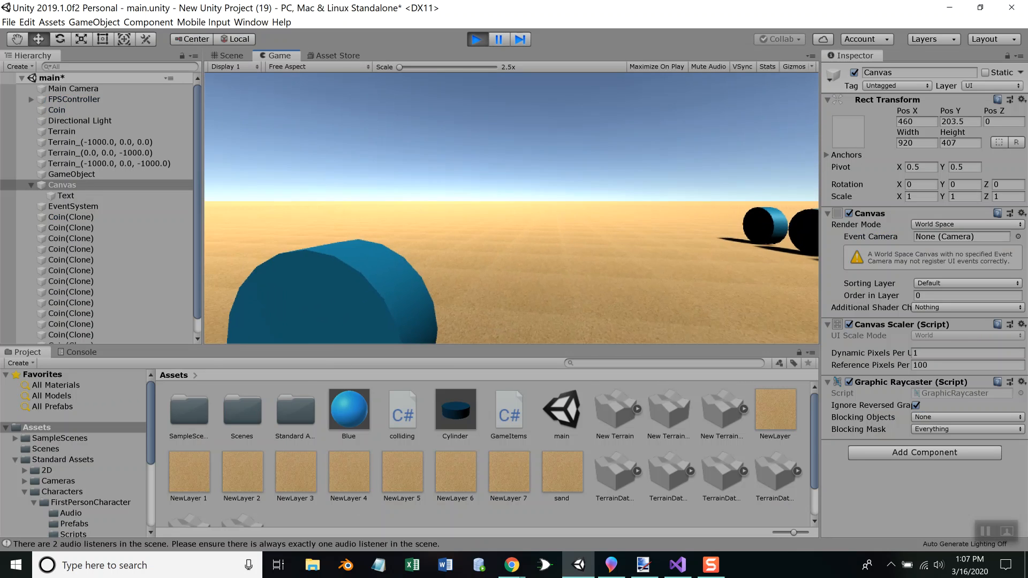
key("Escape")
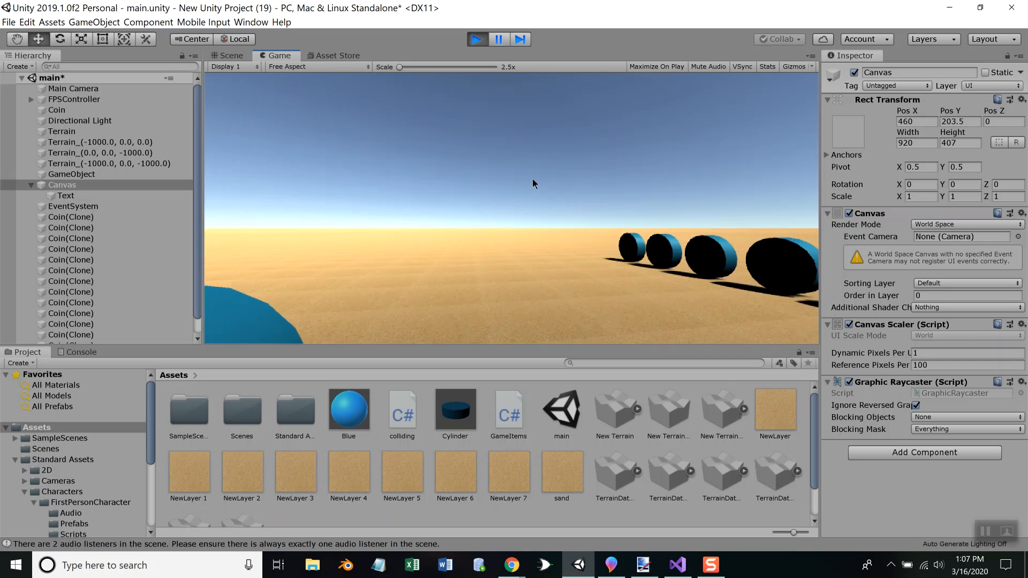
left_click(475, 40)
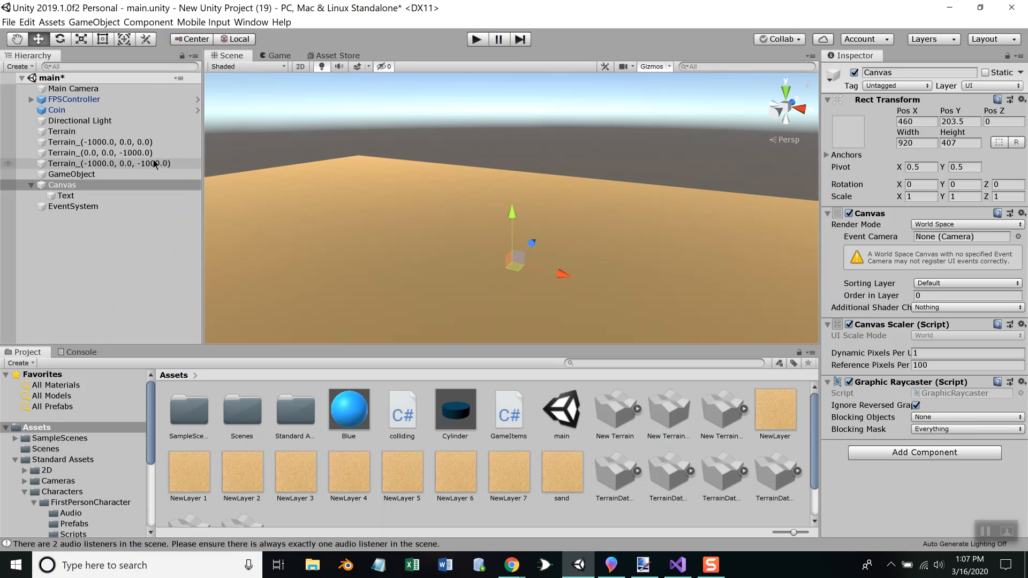
Delete the Canvas together with its Text object from the scene
right_click(63, 187)
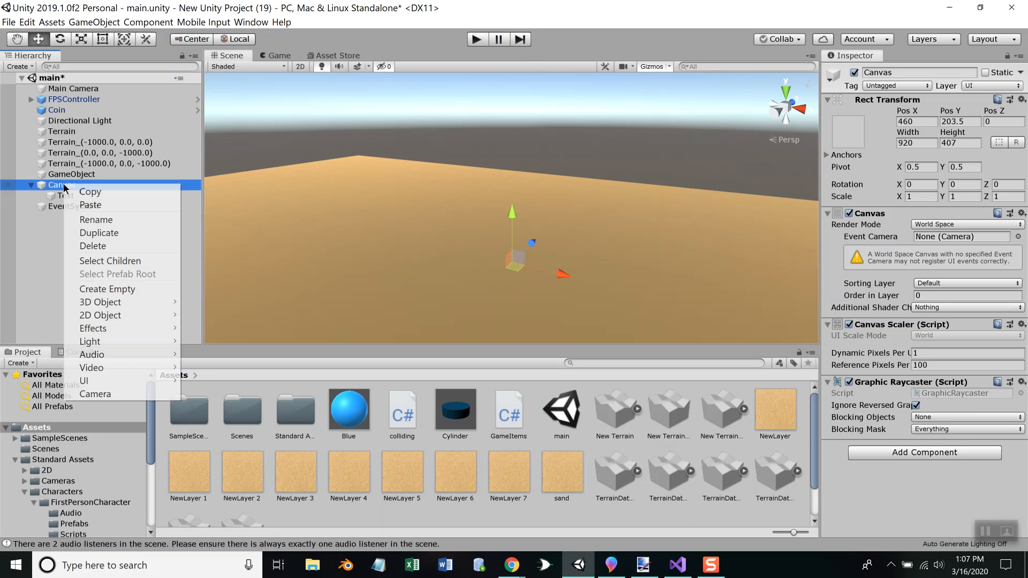
left_click(99, 245)
Add a UI Input Field to the scene, and briefly run the game to test it
right_click(74, 211)
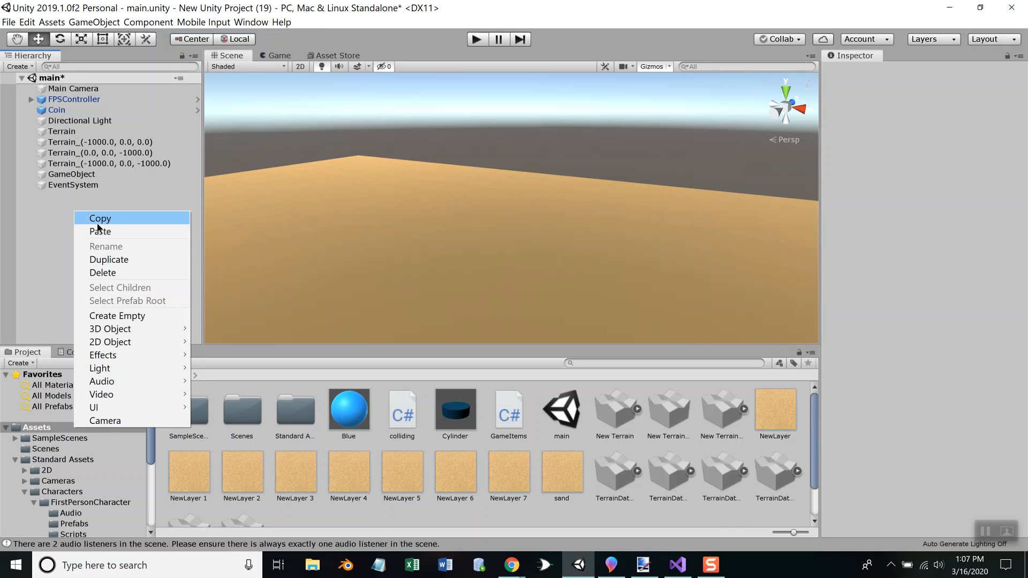
mouse_move(117, 407)
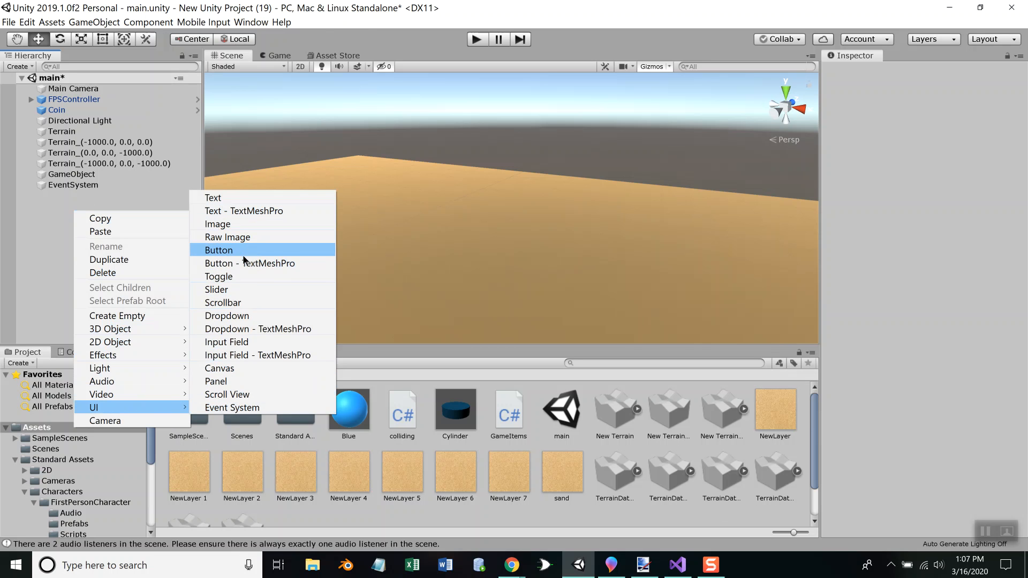
left_click(236, 343)
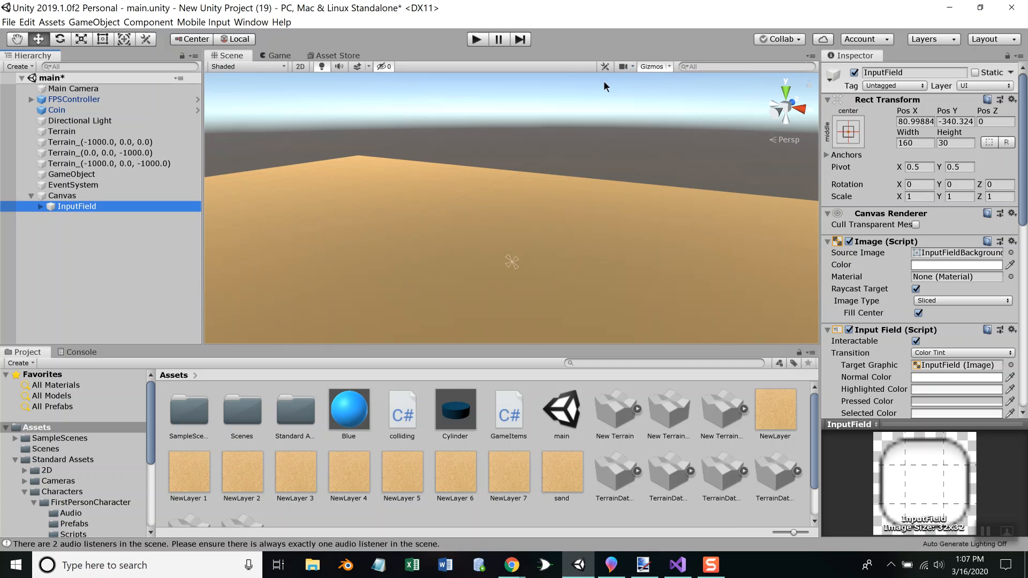
left_click(474, 39)
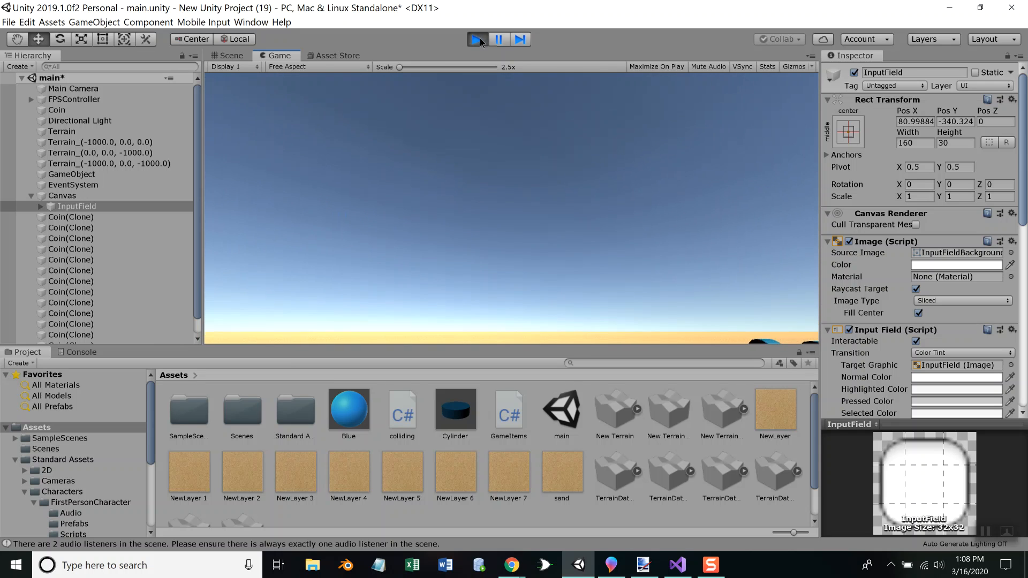
left_click(475, 39)
Delete the Canvas that holds the InputField
left_click(63, 196)
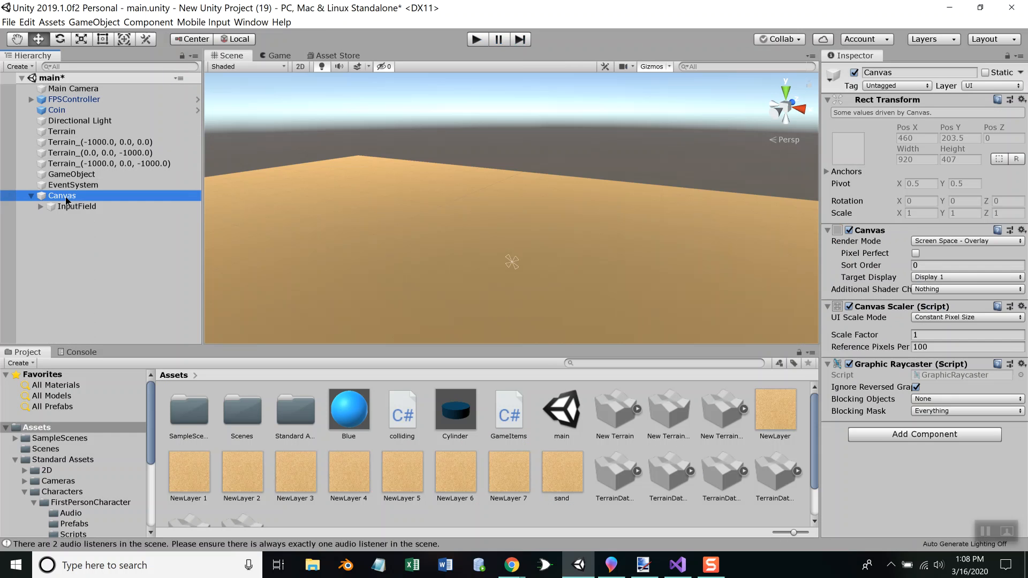
right_click(66, 197)
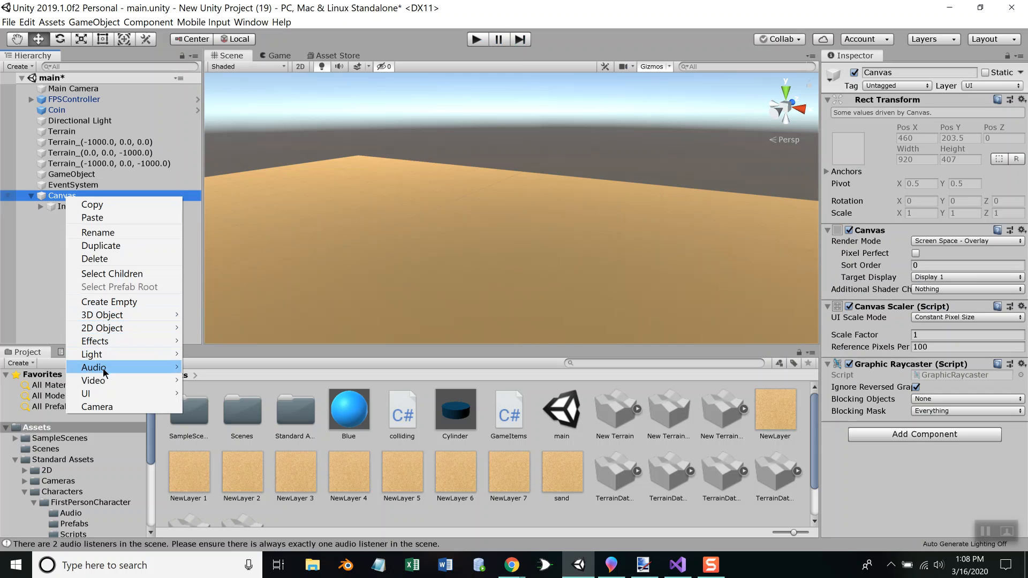
left_click(99, 259)
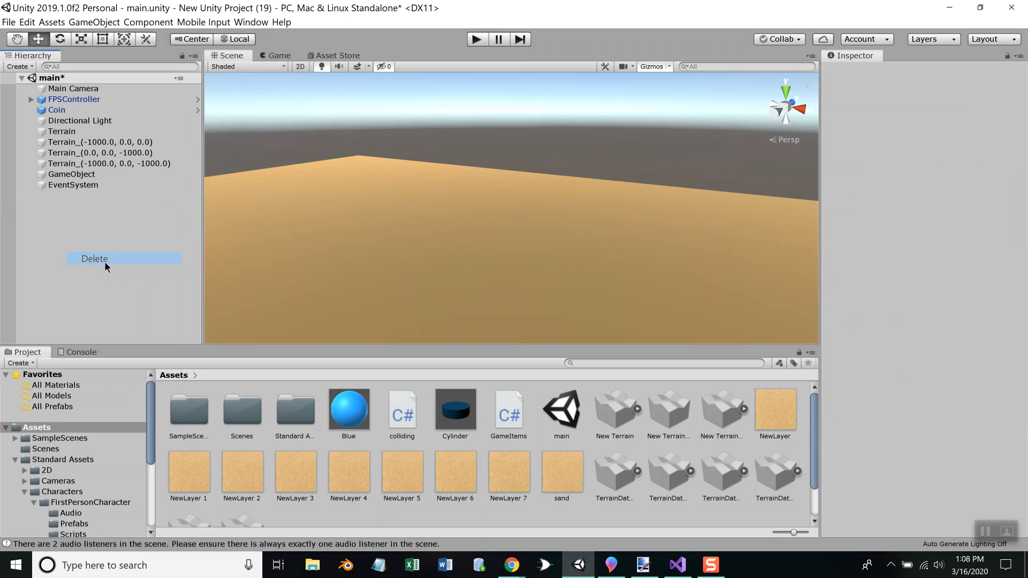
Switch to the Chrome browser and load google.com
right_click(54, 207)
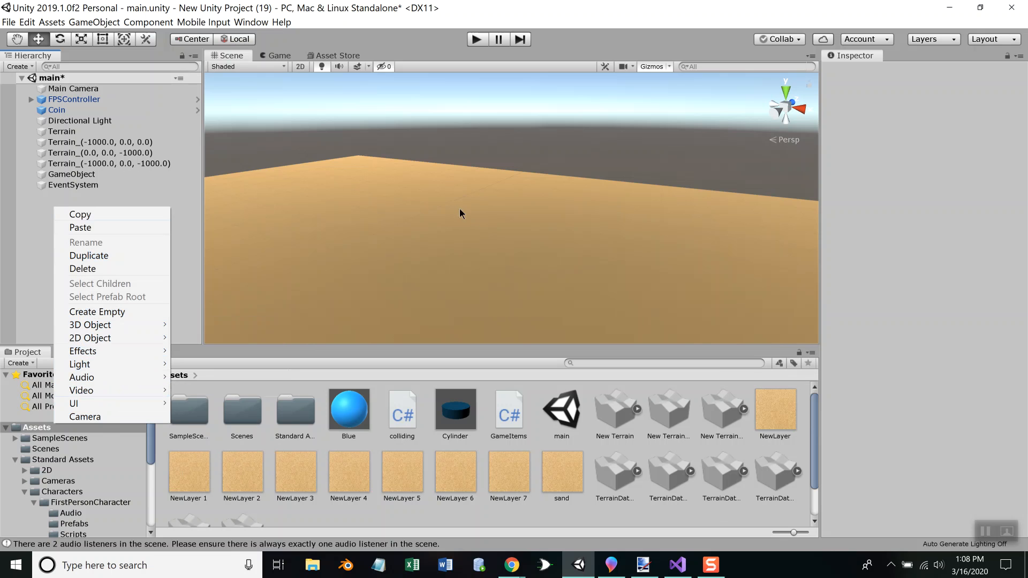
key("alt+Tab")
key("alt+Tab")
key("alt+Tab")
key("alt+Tab")
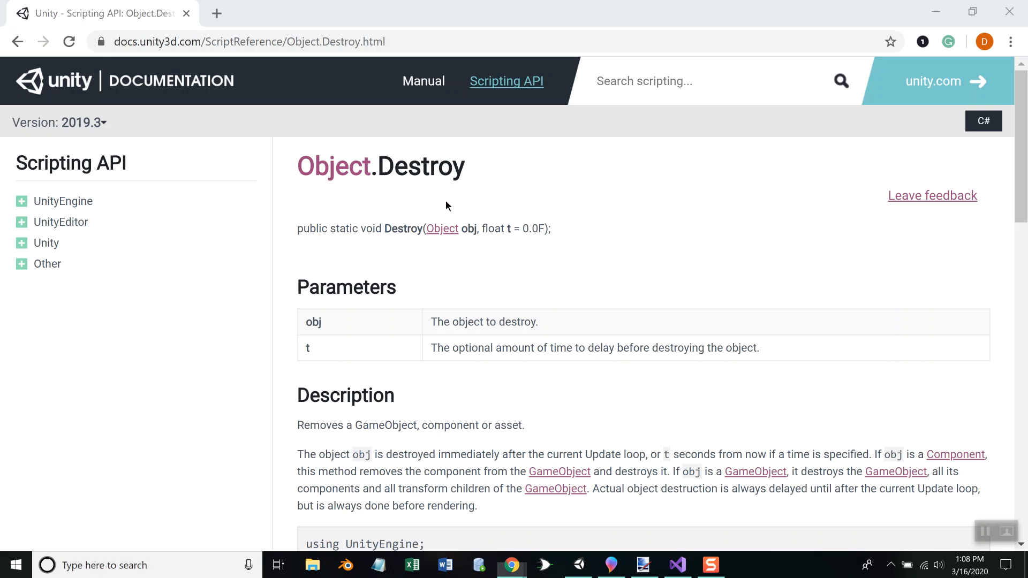
left_click(304, 41)
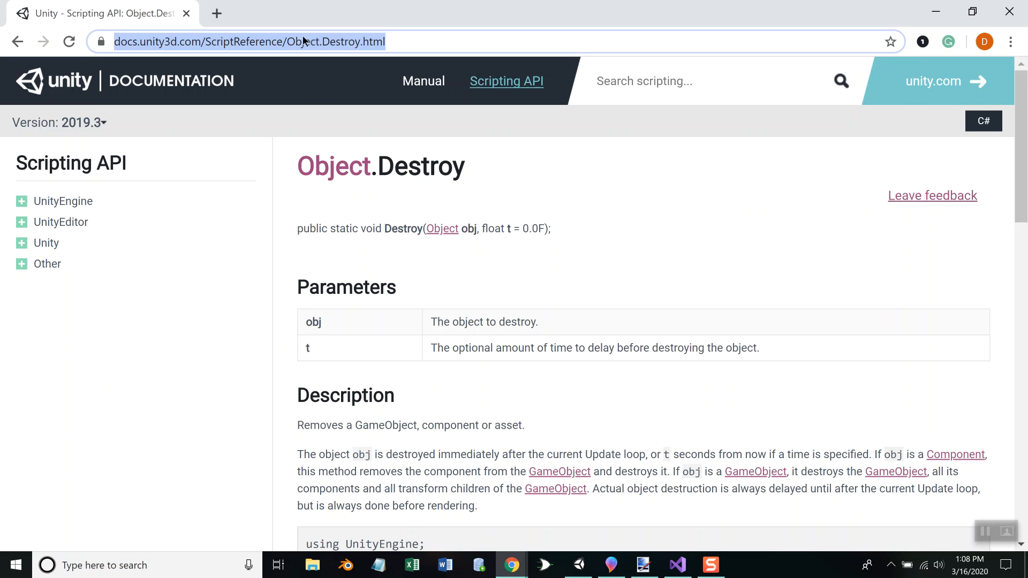
type("www.goo")
key("Return")
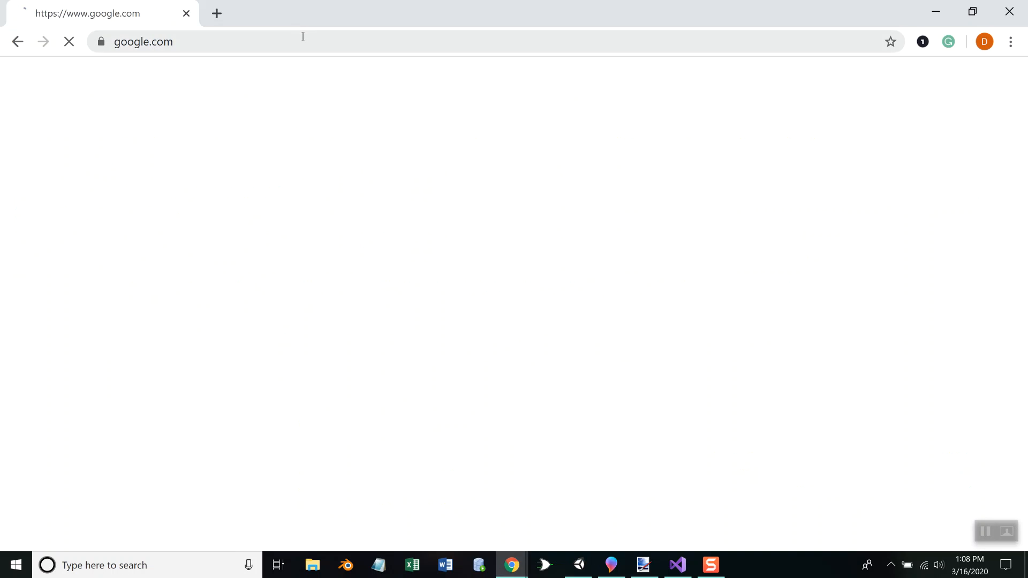
Search Google for "getting canvas to appear to 3d game" and look through the results
type("g")
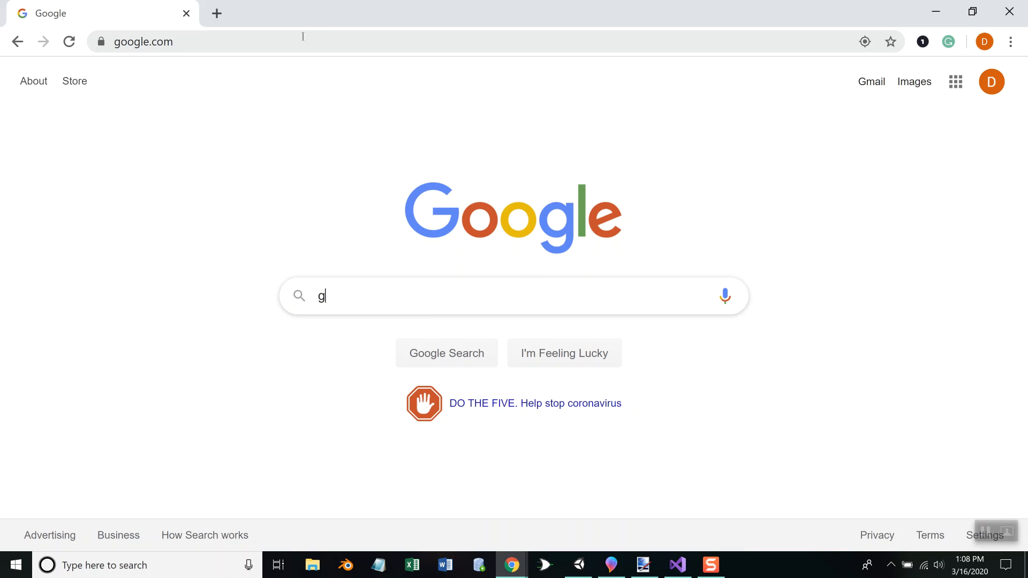
type("etting canvas t")
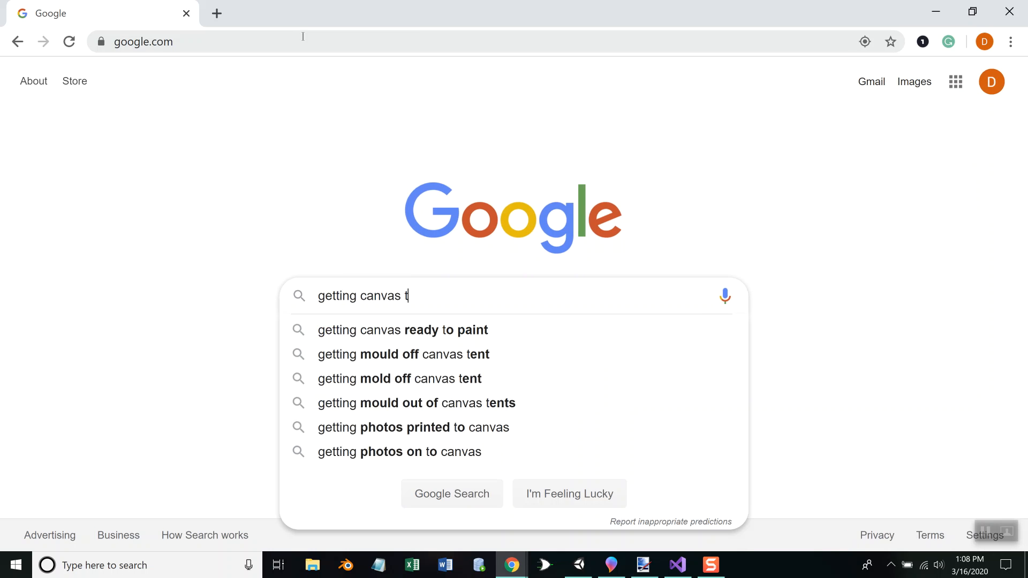
type("o appear to 3d game")
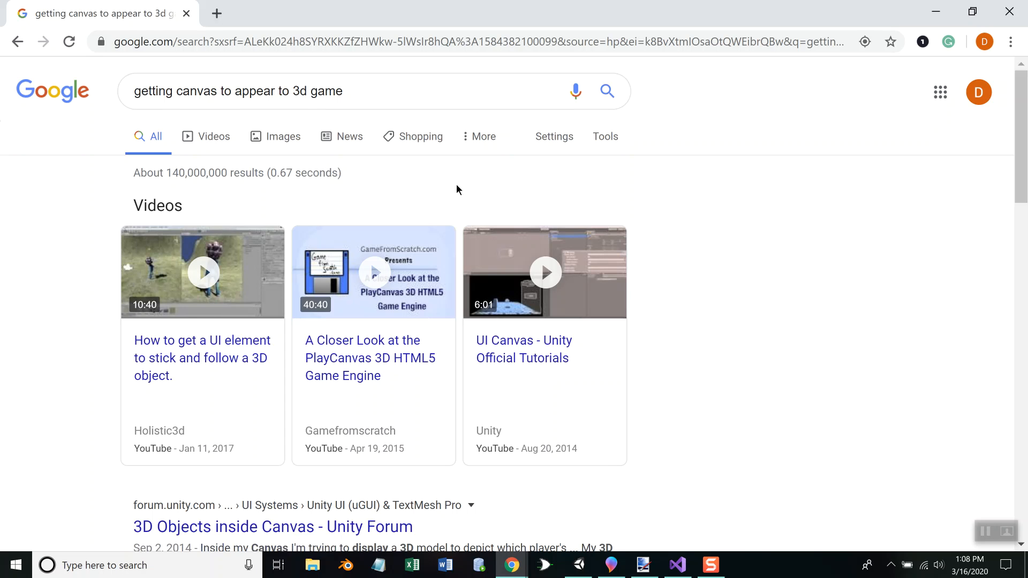
scroll(456, 186, "down", 4)
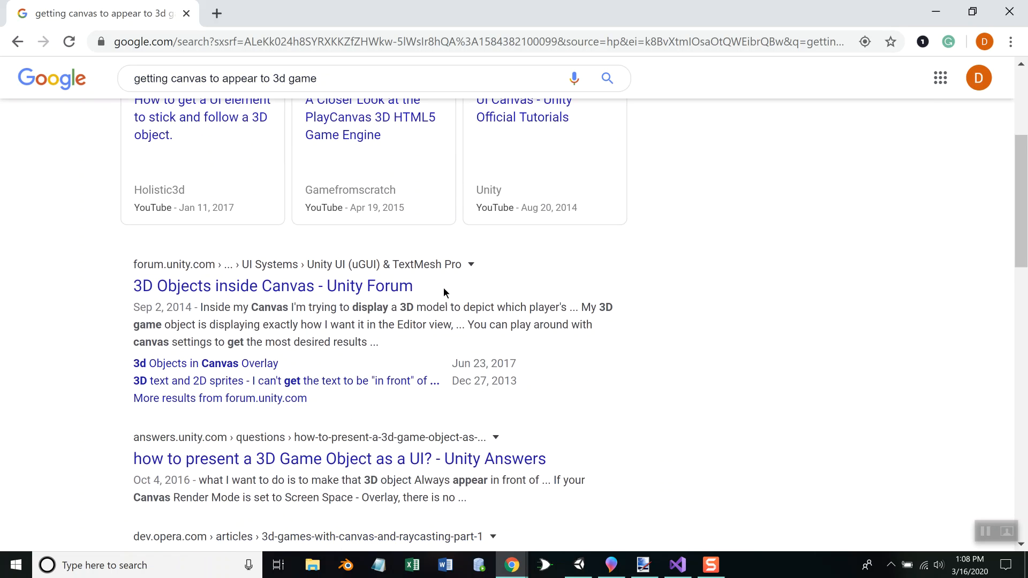
Search Google for "getting canvas in ui to appear to 3d game" and look through the results
scroll(443, 287, "up", 4)
left_click(217, 91)
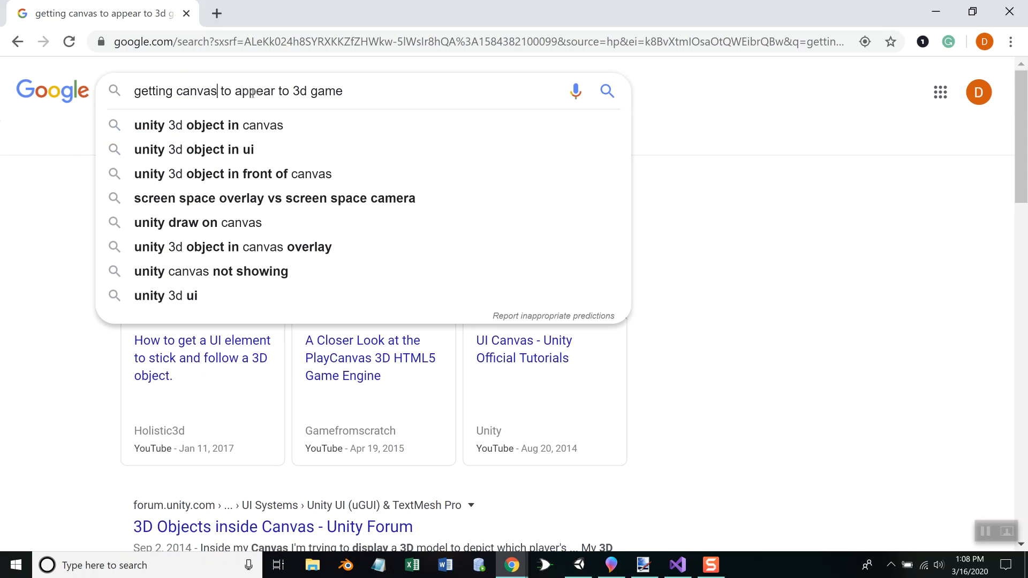
type("in ui")
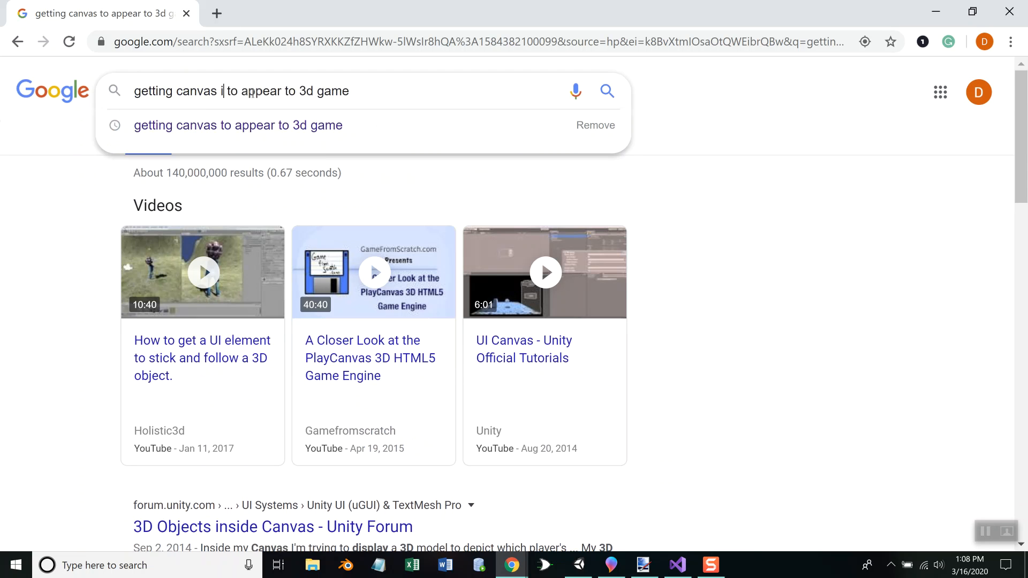
key("Return")
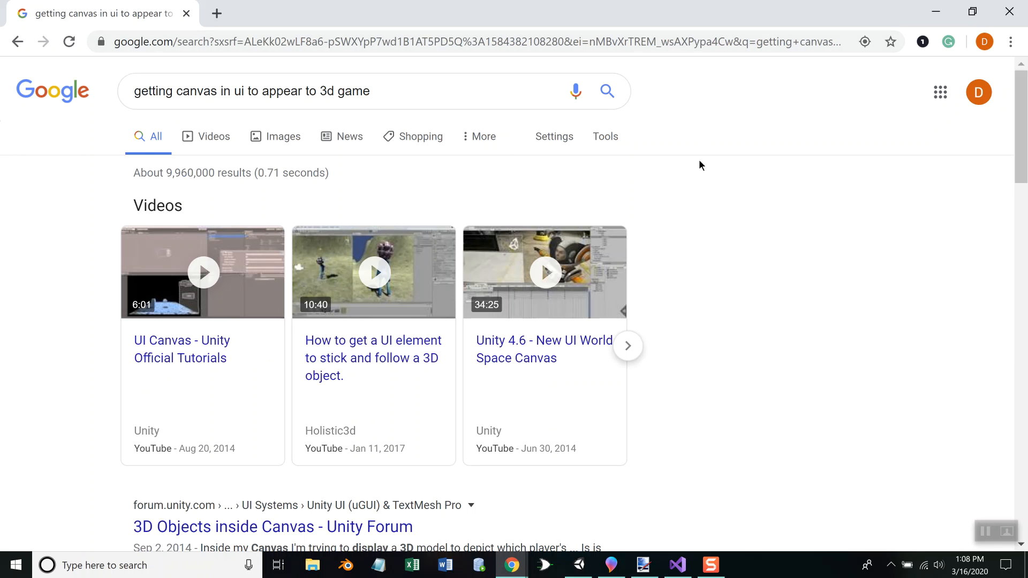
scroll(678, 195, "down", 4)
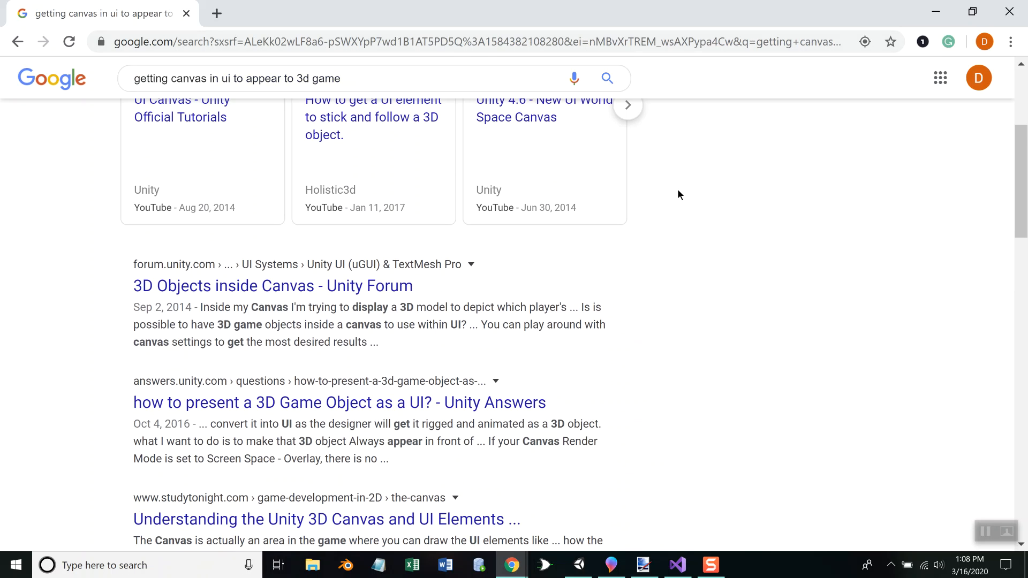
scroll(678, 195, "down", 6)
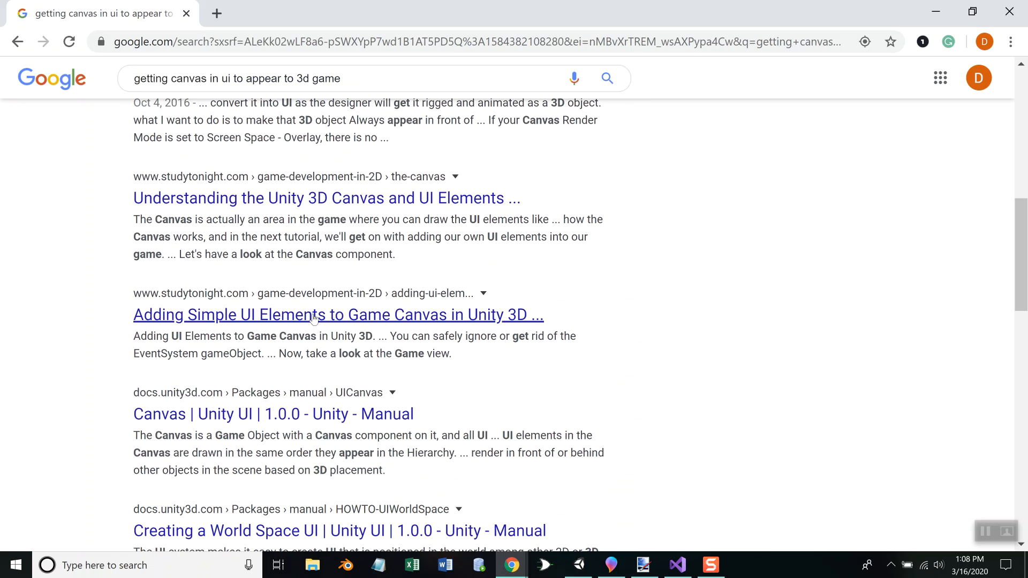
Open the studytonight.com article on adding simple UI elements to the game canvas and read how its text label is positioned and formatted
left_click(410, 316)
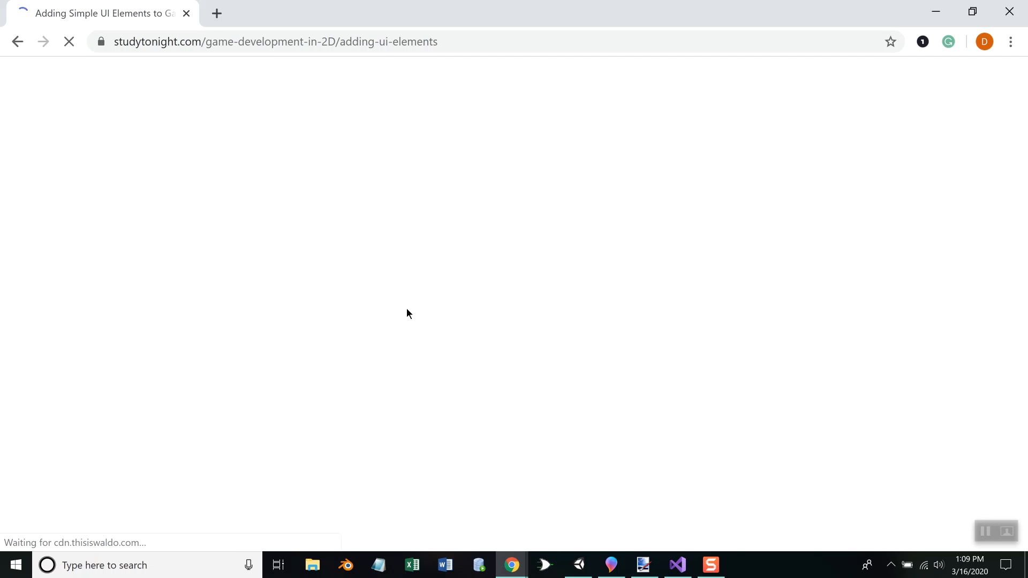
scroll(409, 276, "down", 5)
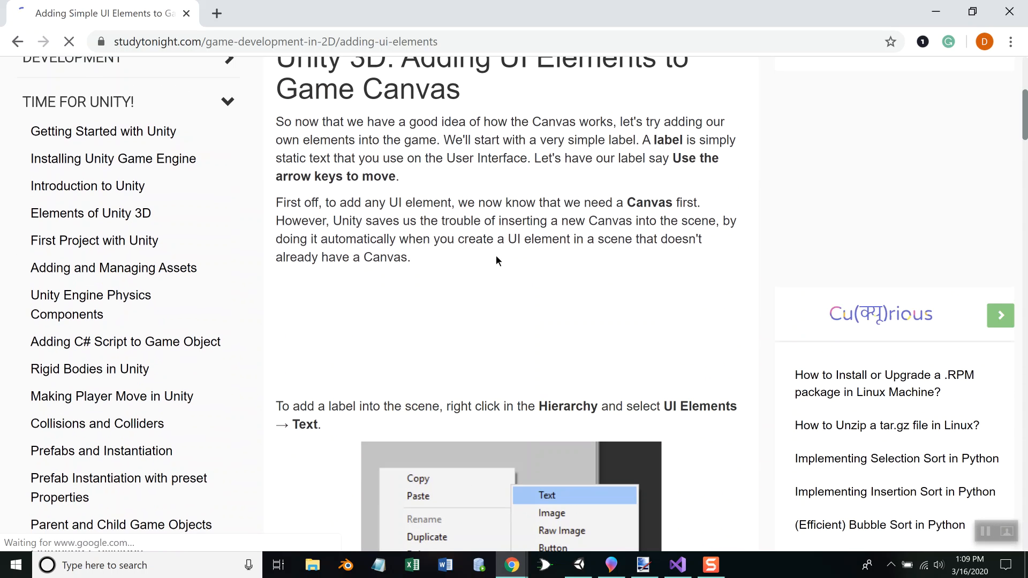
scroll(542, 244, "down", 5)
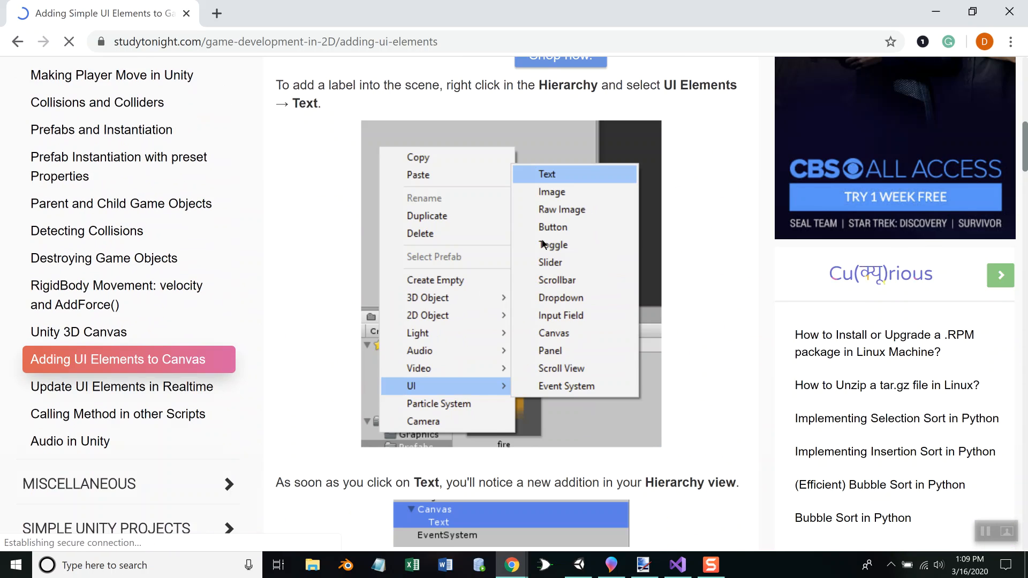
scroll(542, 243, "down", 5)
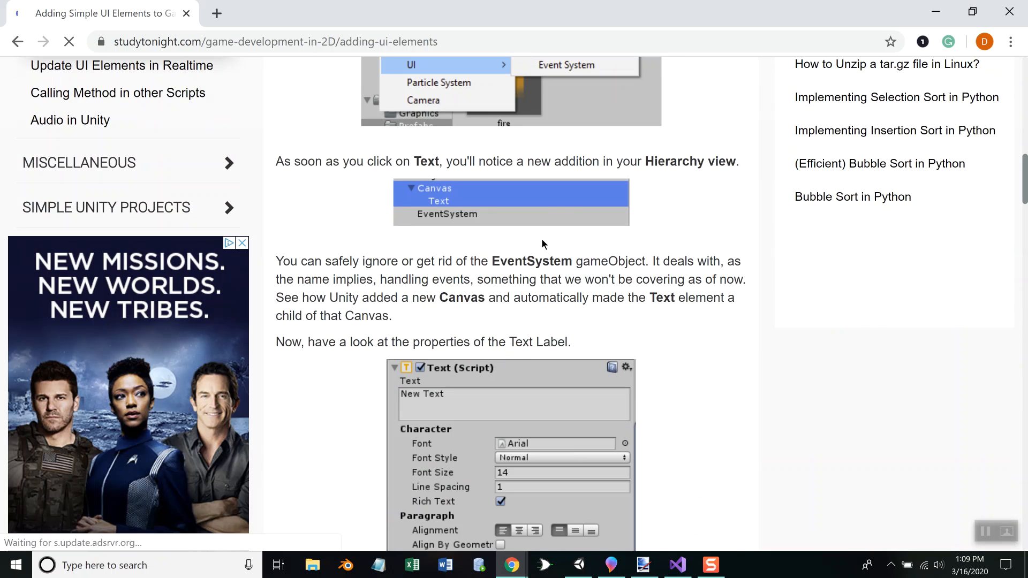
scroll(542, 241, "down", 8)
scroll(541, 238, "down", 4)
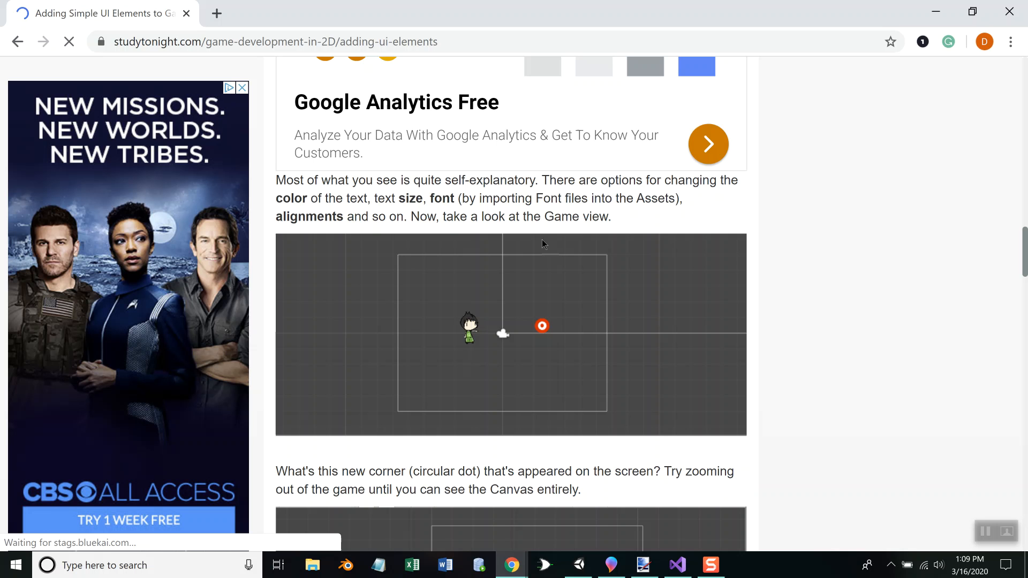
scroll(542, 240, "down", 5)
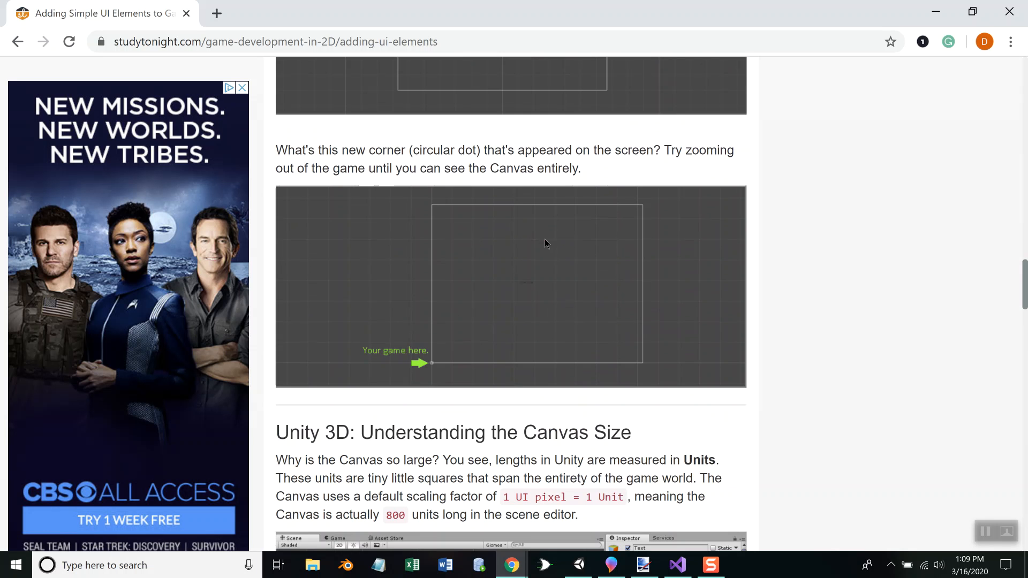
scroll(545, 239, "down", 5)
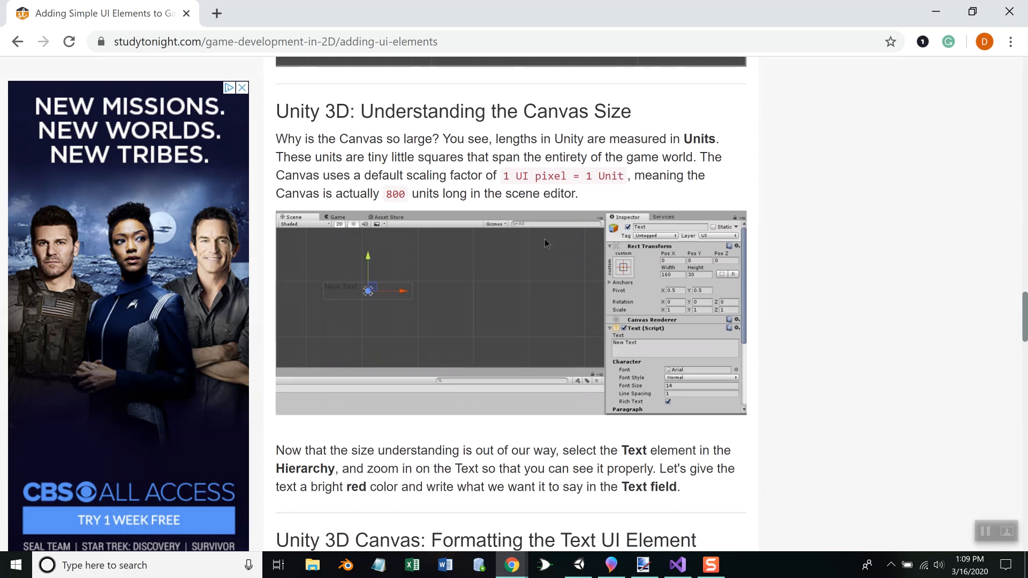
scroll(544, 239, "down", 5)
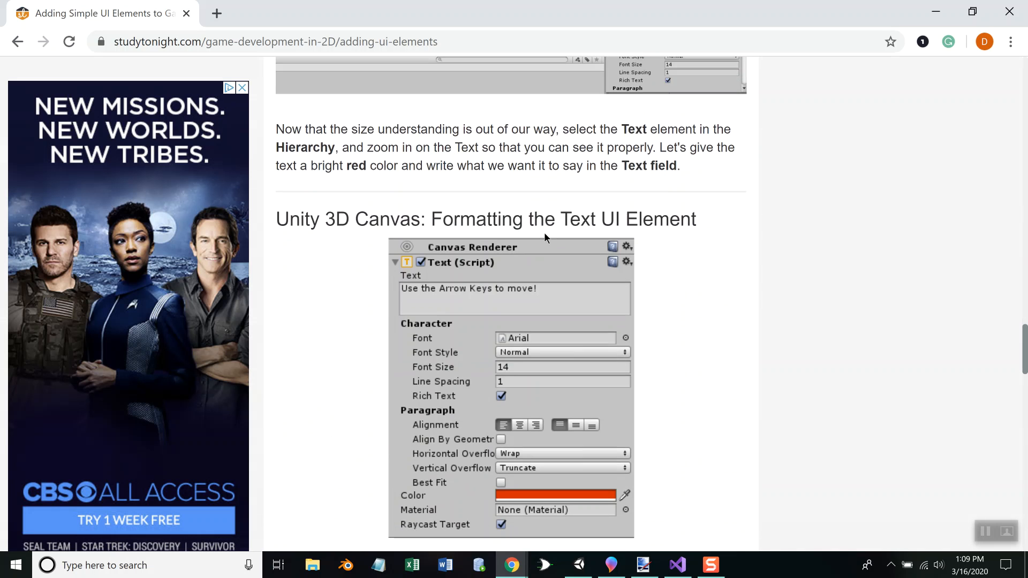
scroll(549, 231, "down", 6)
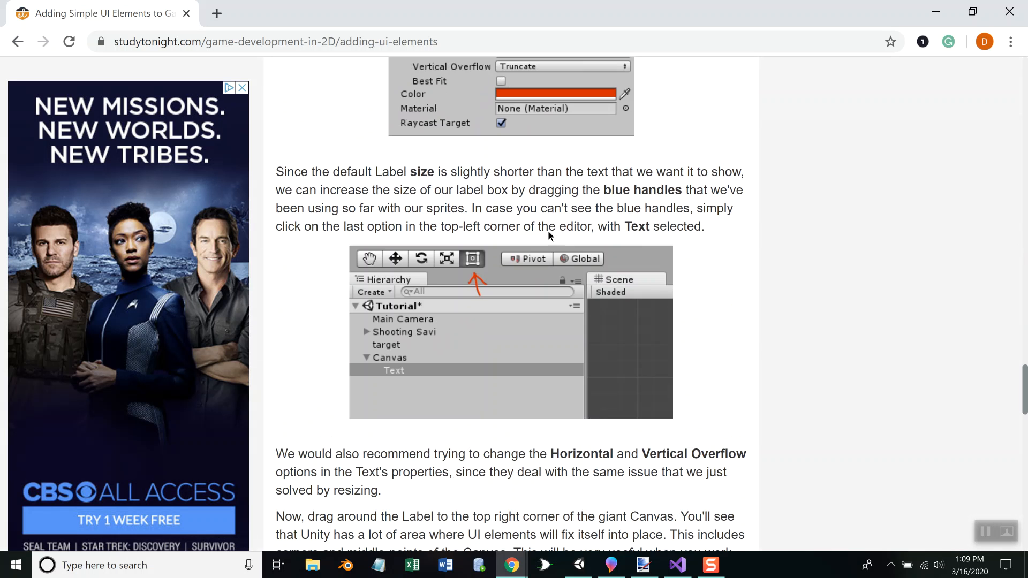
scroll(548, 231, "down", 6)
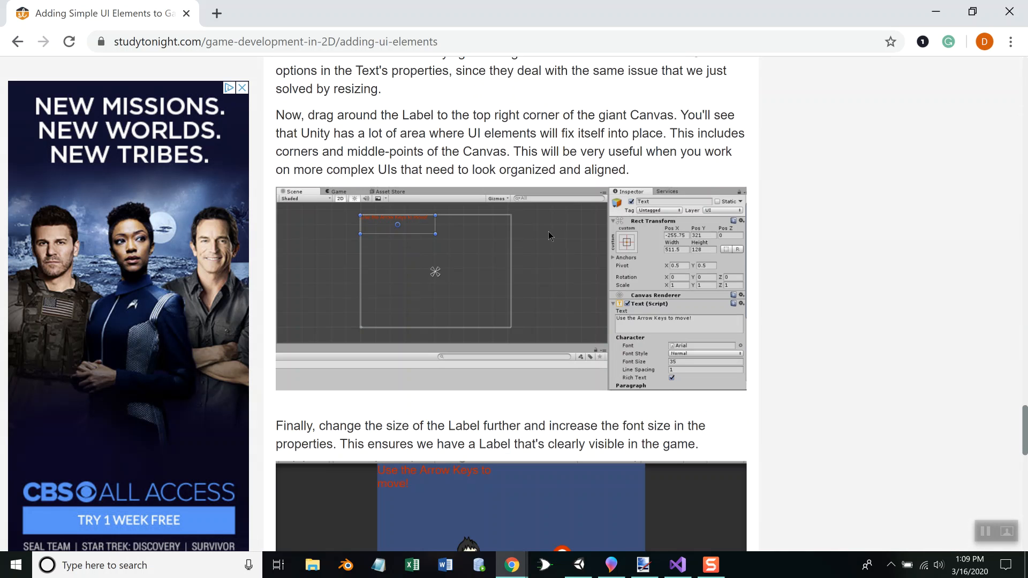
scroll(549, 232, "down", 4)
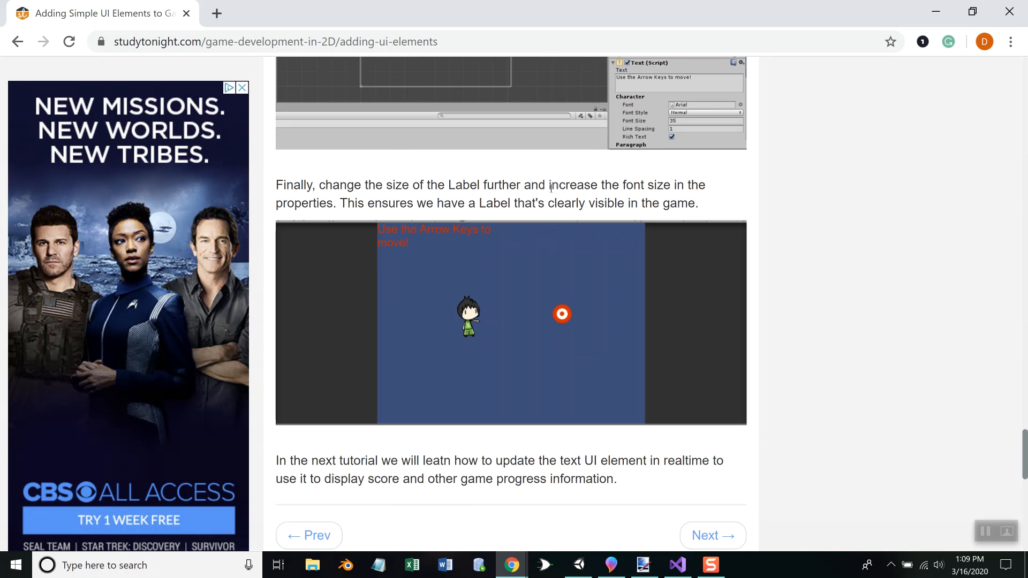
scroll(532, 189, "up", 5)
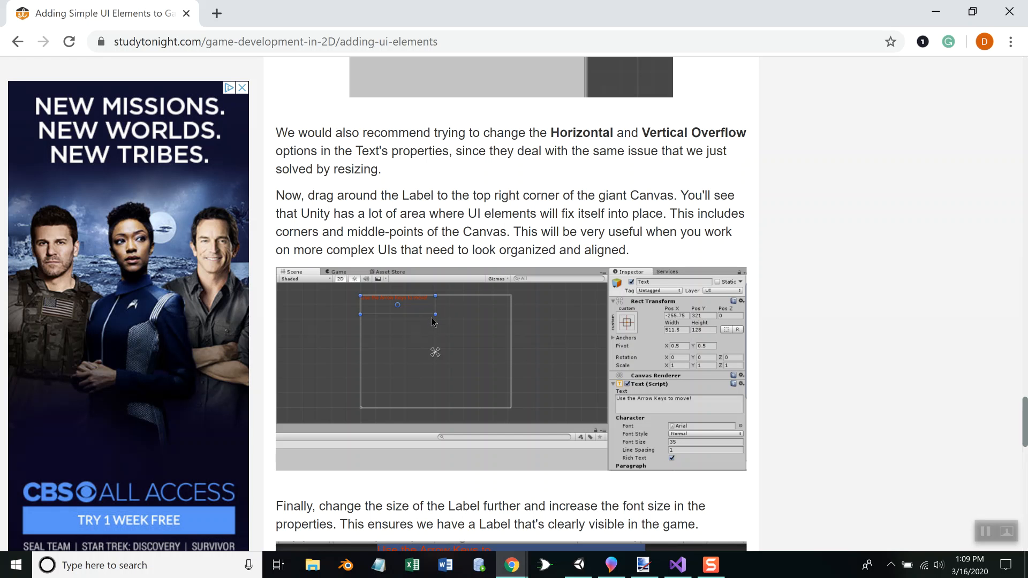
Switch back to Unity, set the Scene view to 2D, and add a UI Text object to the scene
key("alt+Tab")
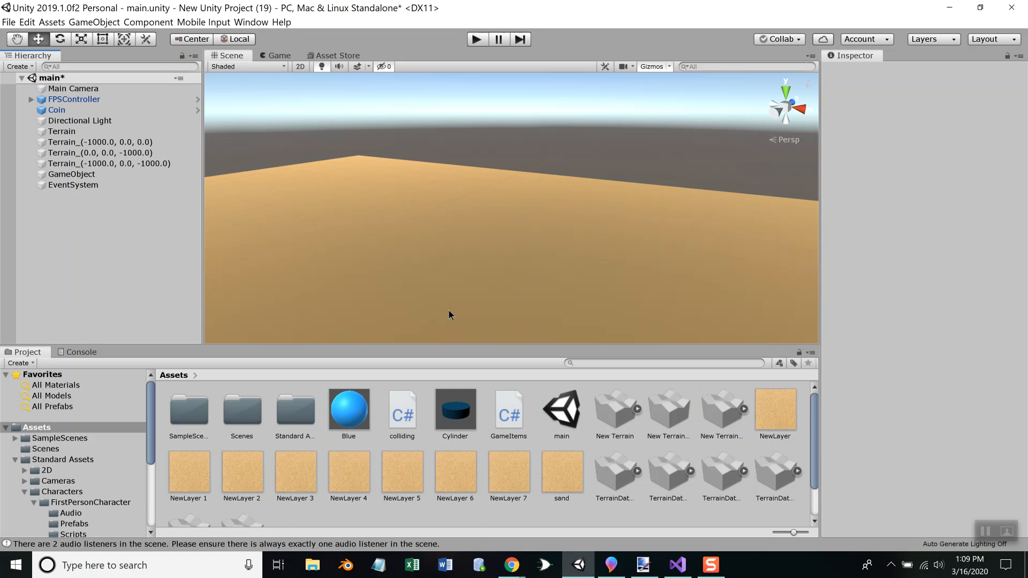
left_click(301, 66)
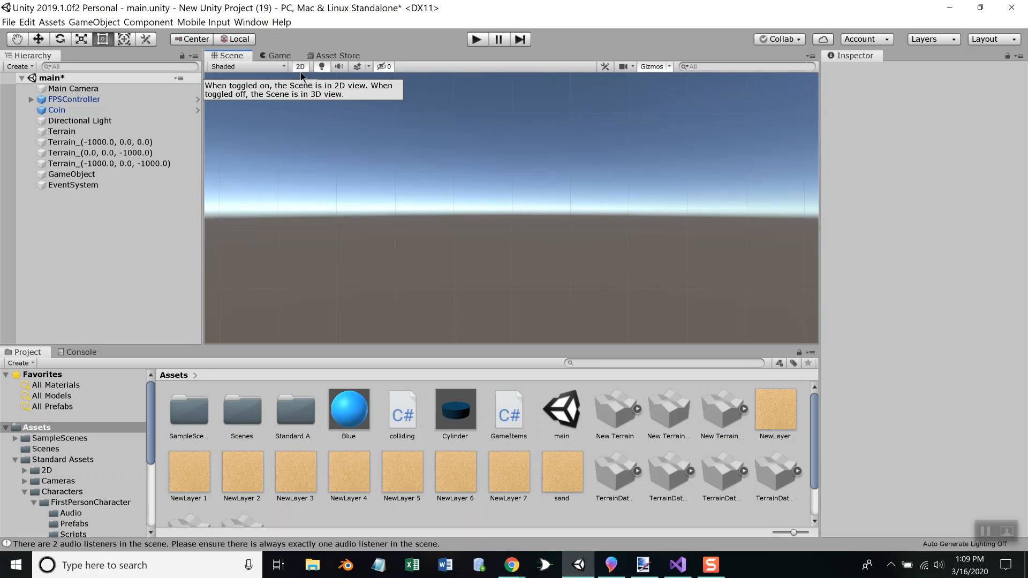
right_click(50, 221)
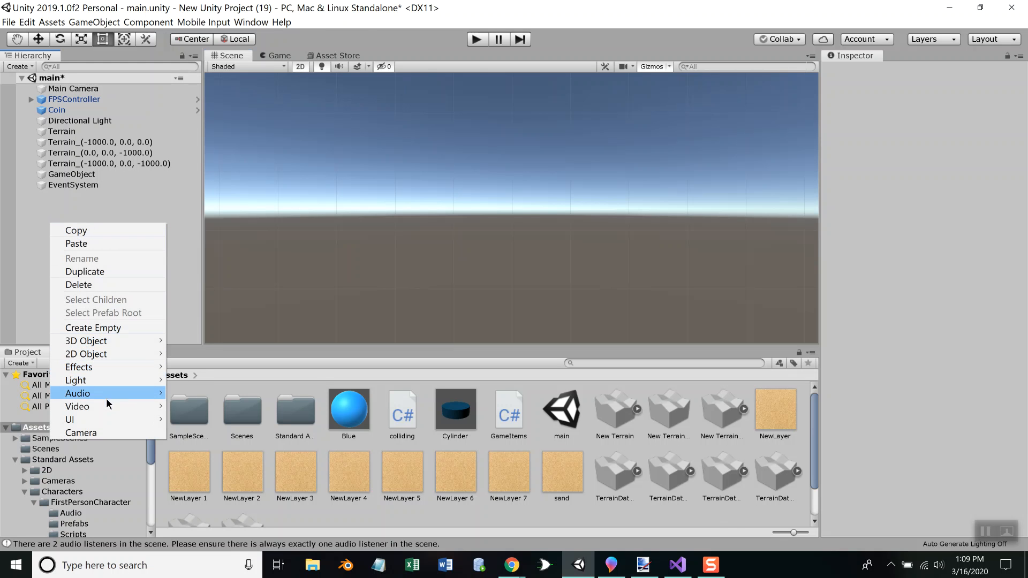
mouse_move(120, 415)
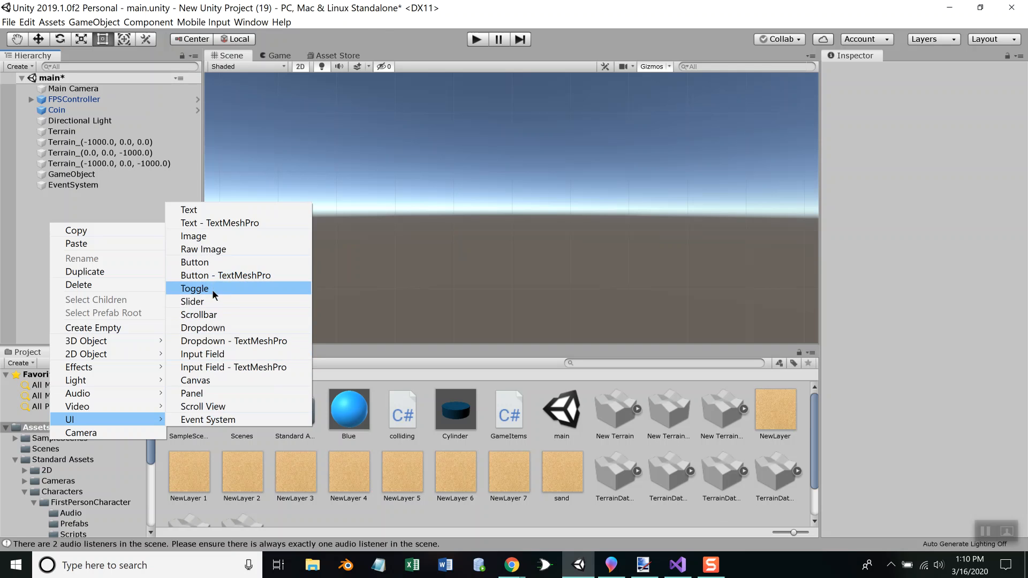
left_click(193, 210)
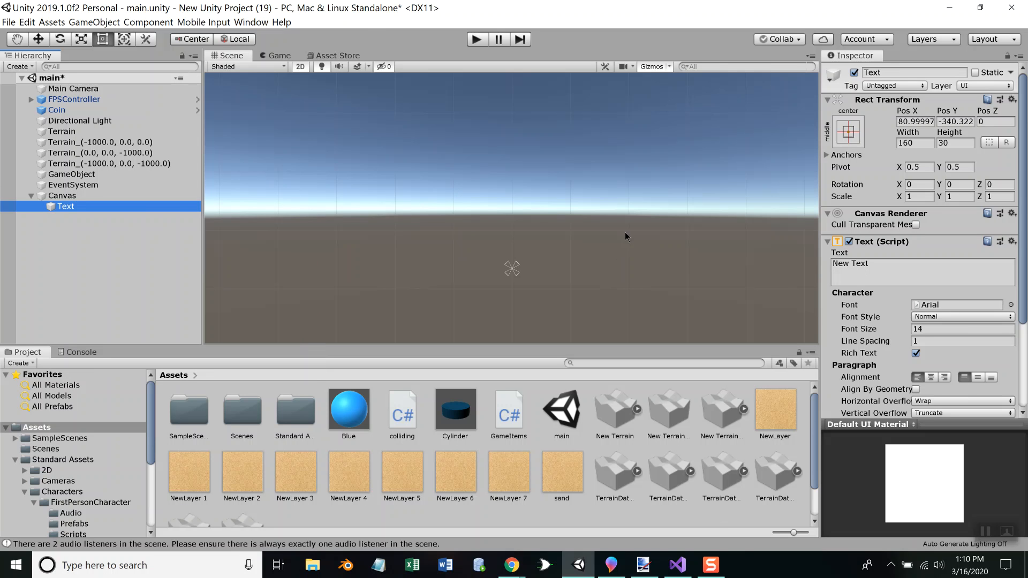
Set the Text object's Pos X, Pos Y and Pos Z to 0, and briefly run the game to test it
left_click(921, 122)
type("0")
key("Tab")
type("0")
key("Tab")
type("0")
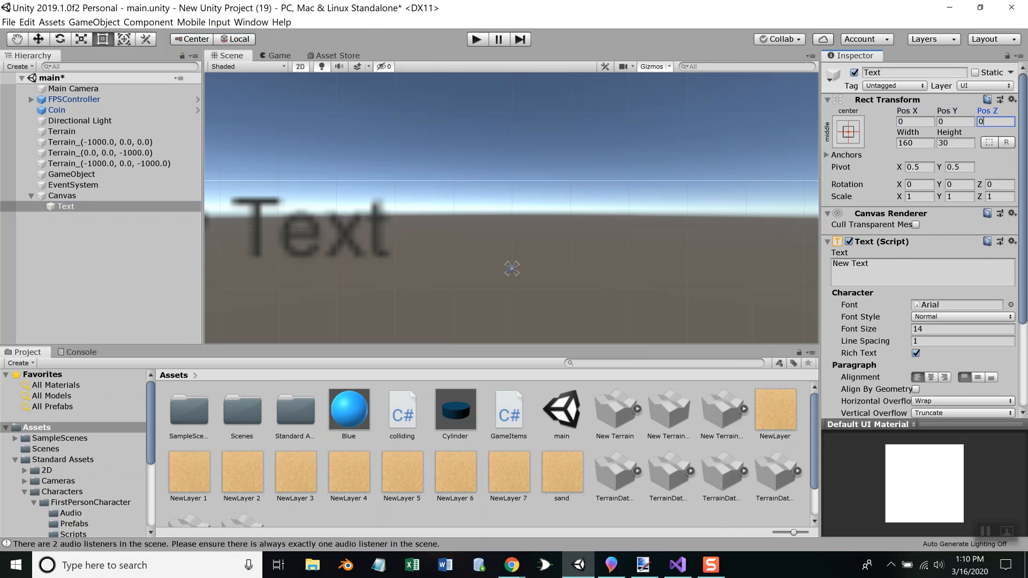
left_click(477, 39)
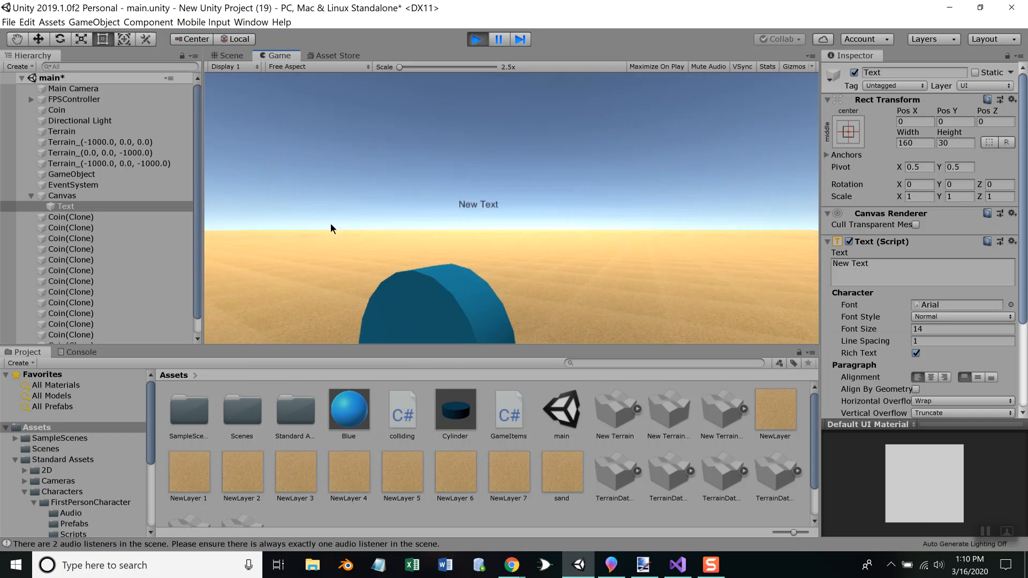
left_click(477, 37)
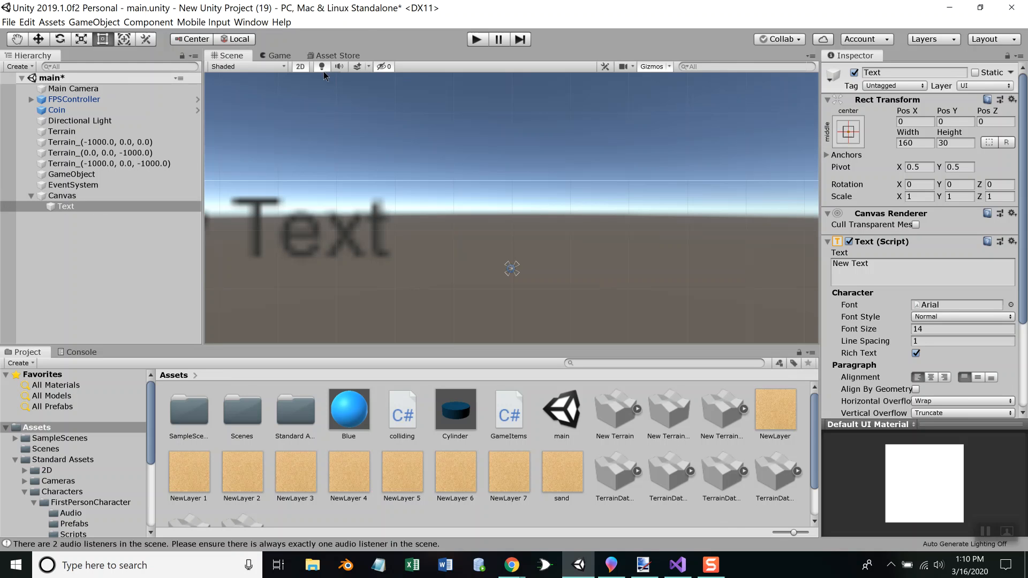
Return the Scene view to 3D and move the Text object up to a Pos Y of about 21.8
left_click(300, 66)
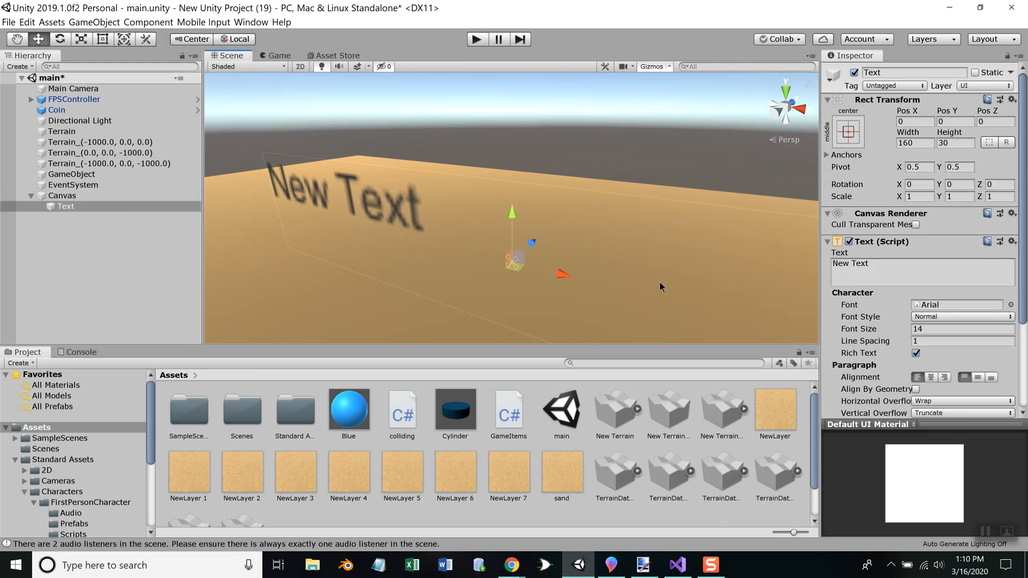
scroll(598, 248, "down", 5)
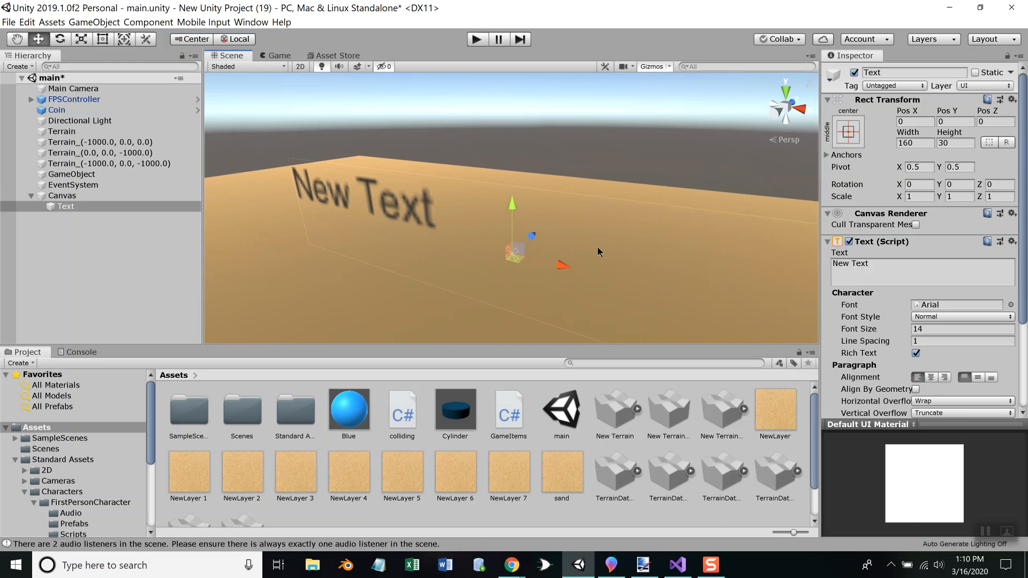
scroll(596, 247, "down", 2)
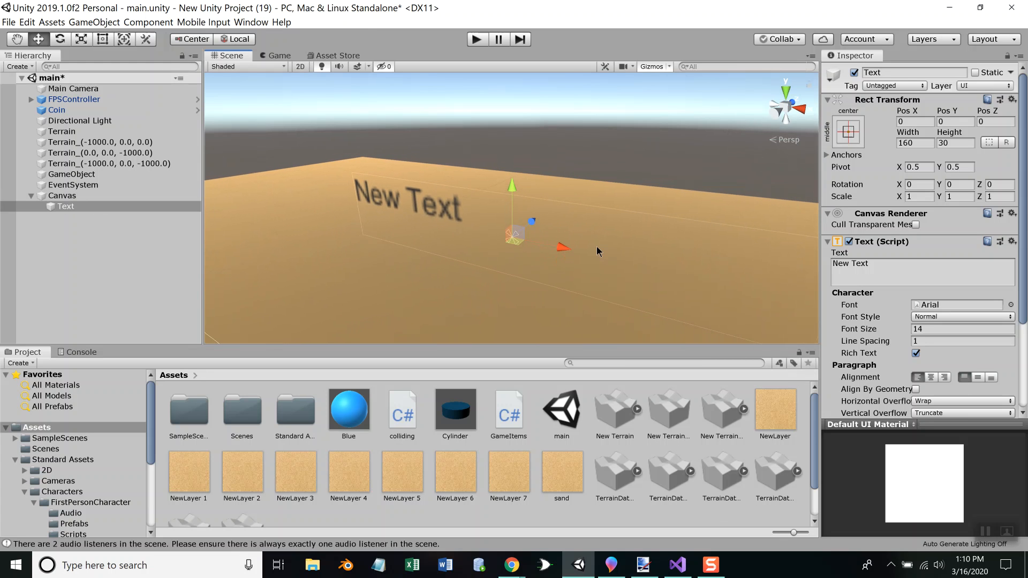
left_click_drag(512, 185, 519, 127)
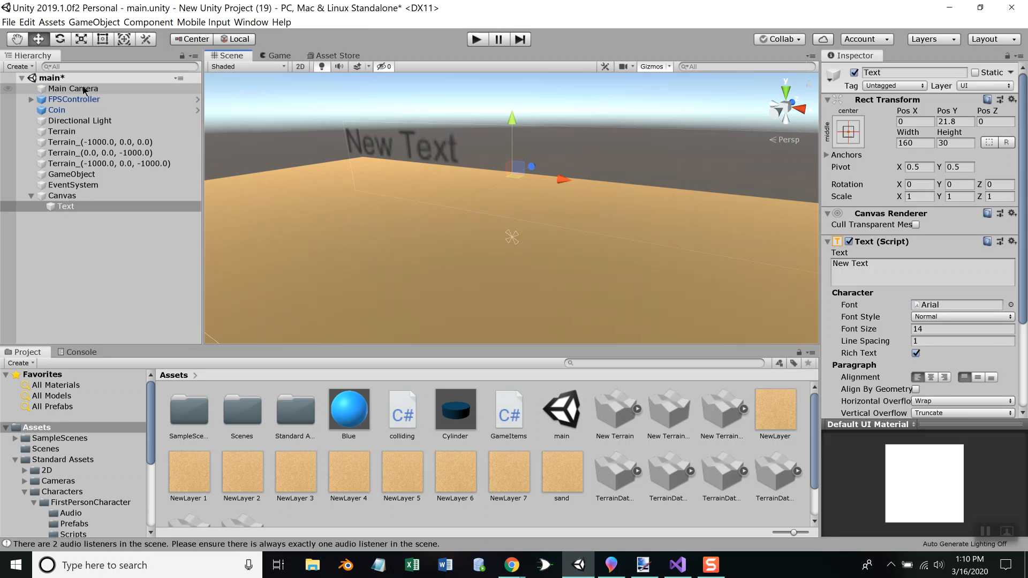
Inspect the Main Camera and Canvas settings, and briefly run the game to check the text's placement
left_click(99, 89)
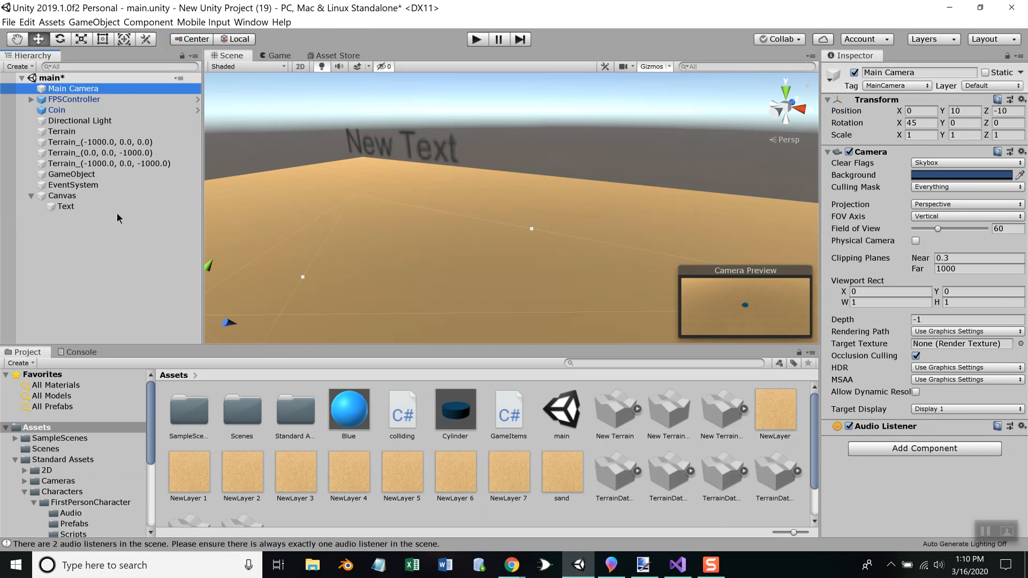
left_click(69, 196)
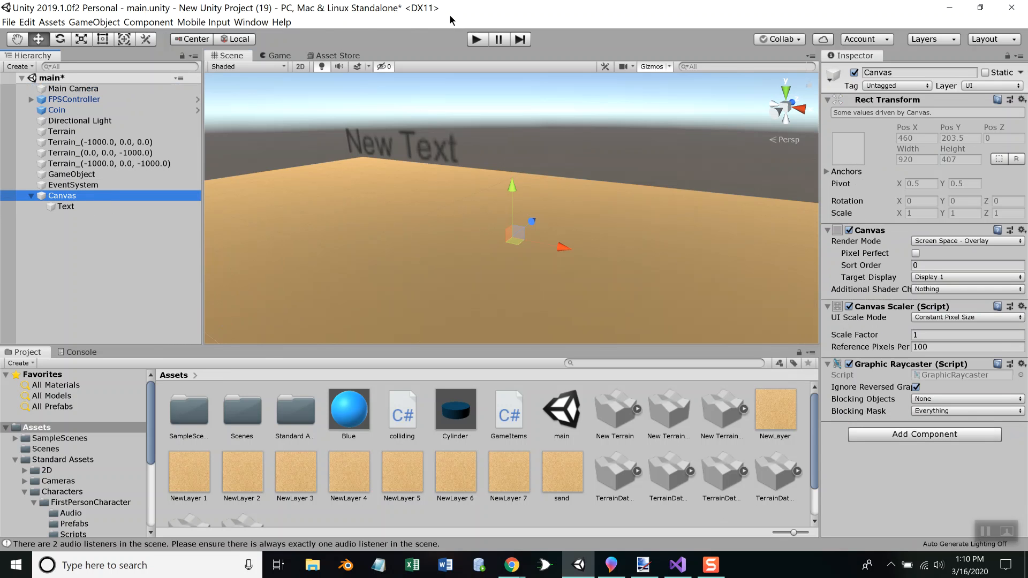
left_click(476, 40)
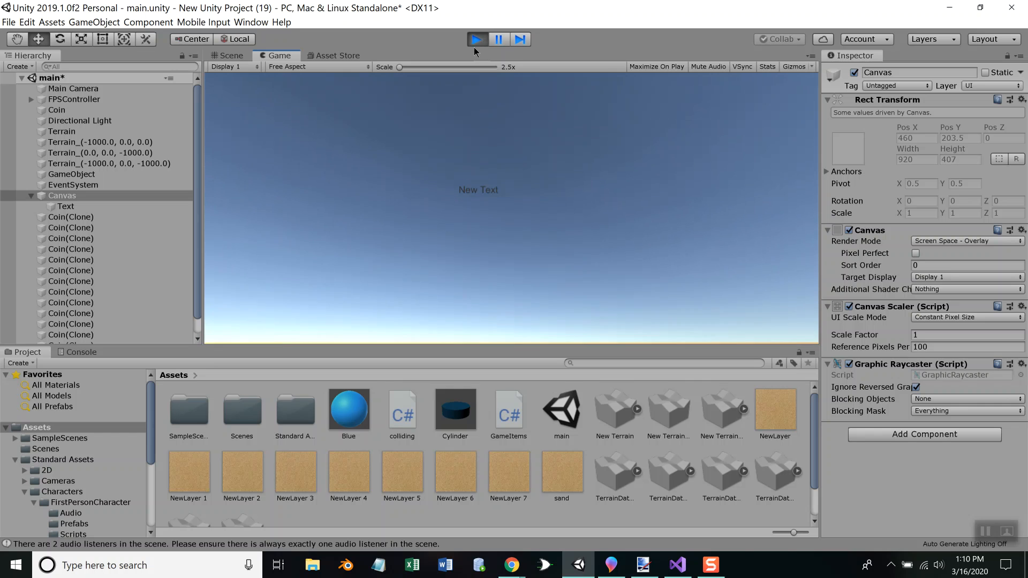
left_click(473, 42)
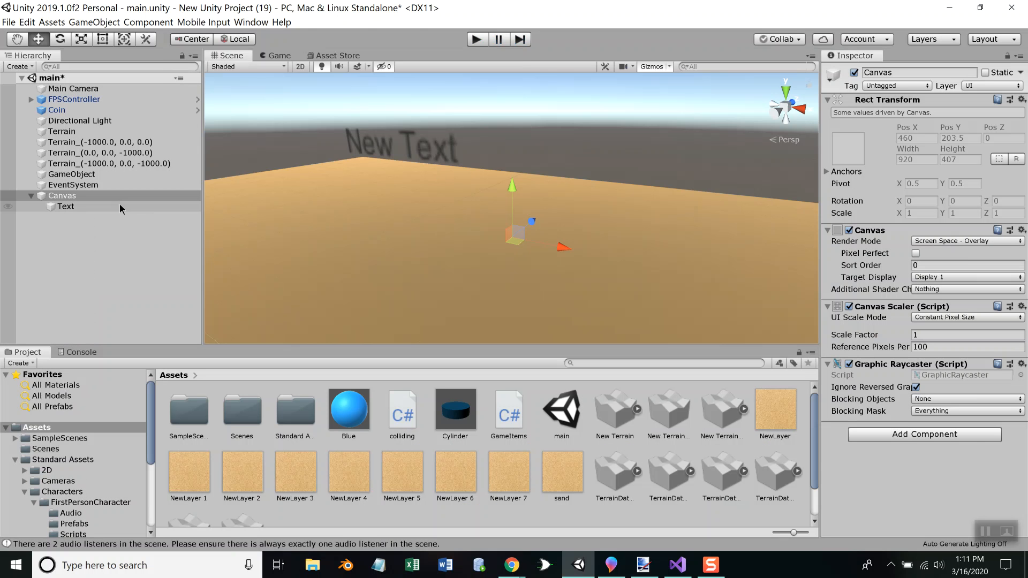
Set the Text object's Pos Y to 50 and run the game to check its placement
left_click(66, 206)
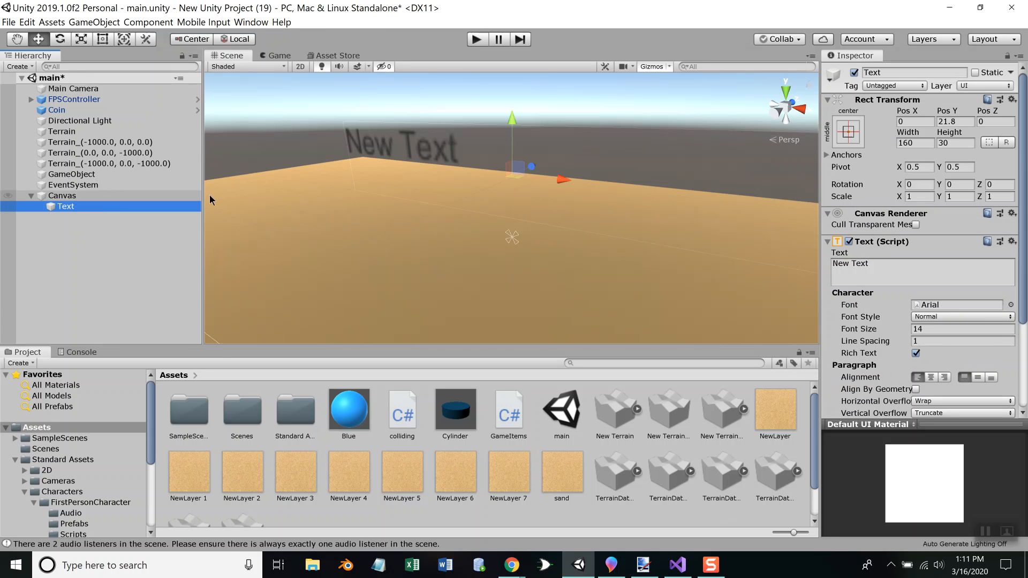
left_click(950, 122)
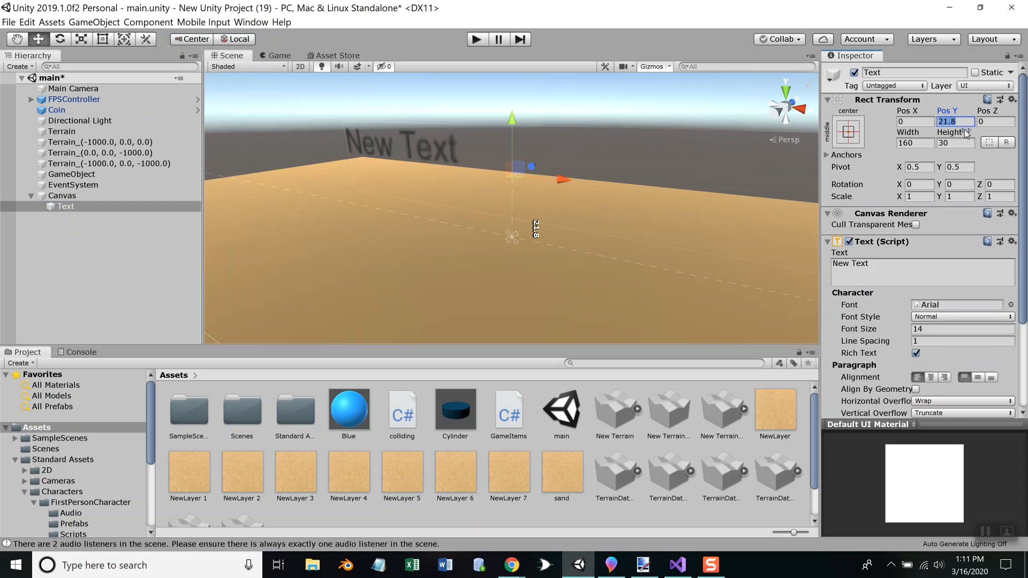
type("50")
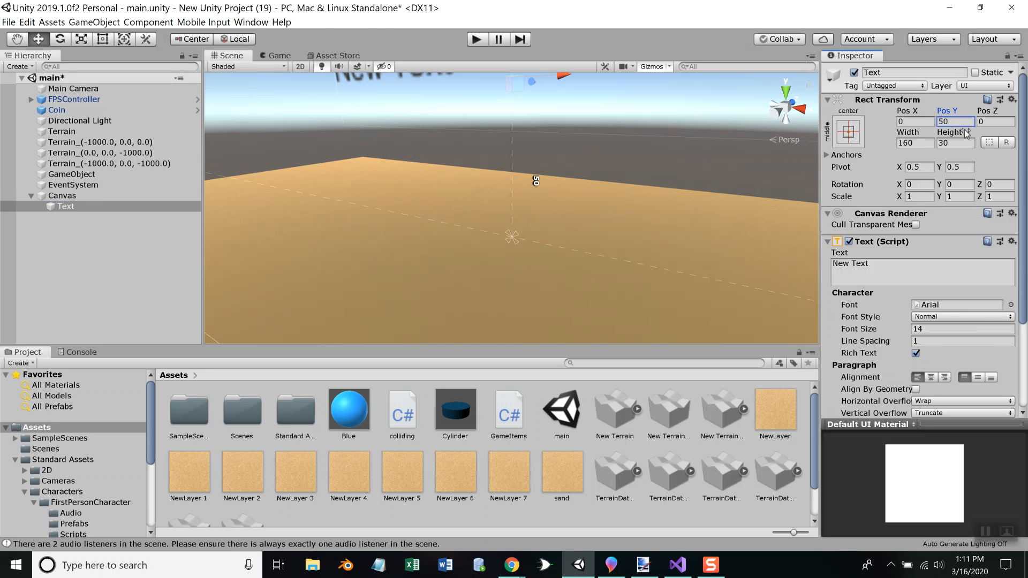
left_click(476, 40)
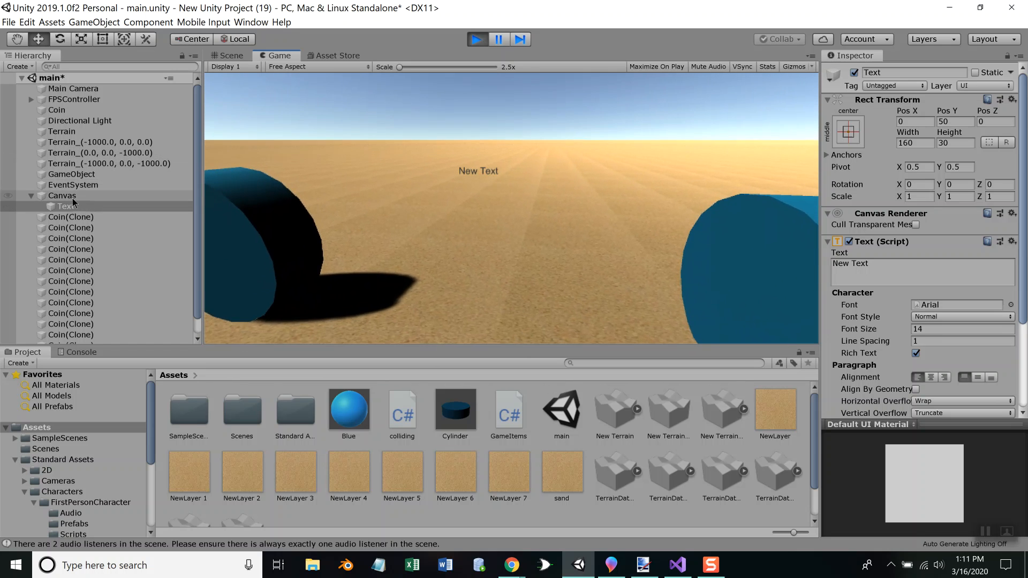
Try several higher Pos Y values for the Text in the running game, starting at 100 and ending at 180
left_click(959, 121)
type("100")
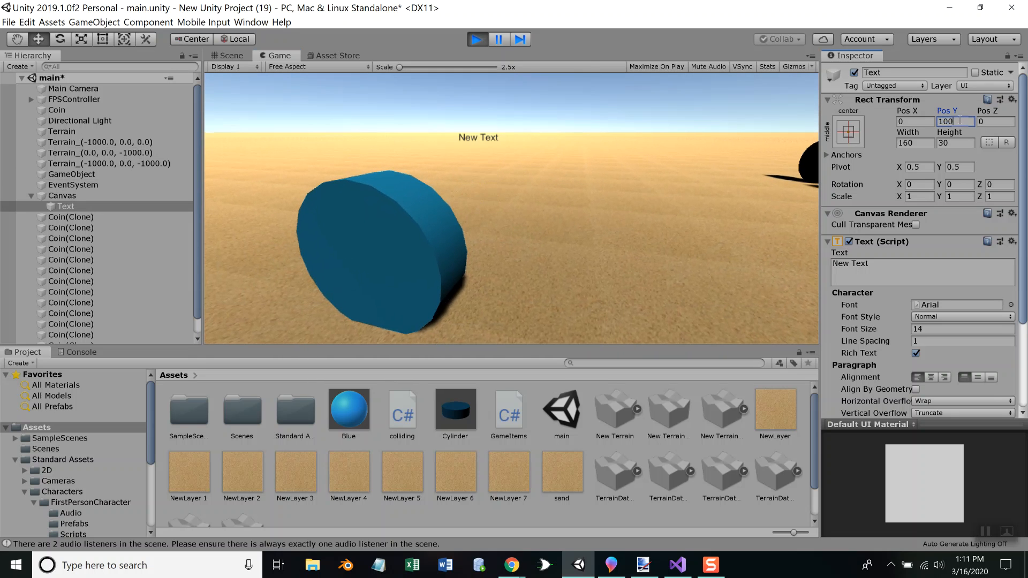
key("BackSpace")
key("BackSpace")
key("BackSpace")
type("200")
key("BackSpace")
key("BackSpace")
key("BackSpace")
type("1230")
key("BackSpace")
key("BackSpace")
type("50")
key("BackSpace")
key("BackSpace")
type("80")
key("Tab")
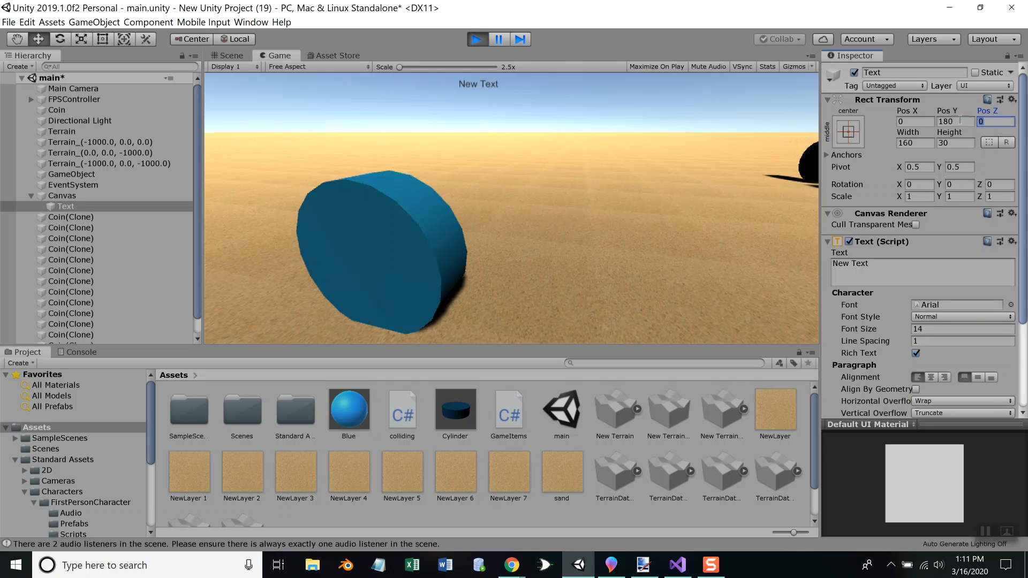
key("Tab")
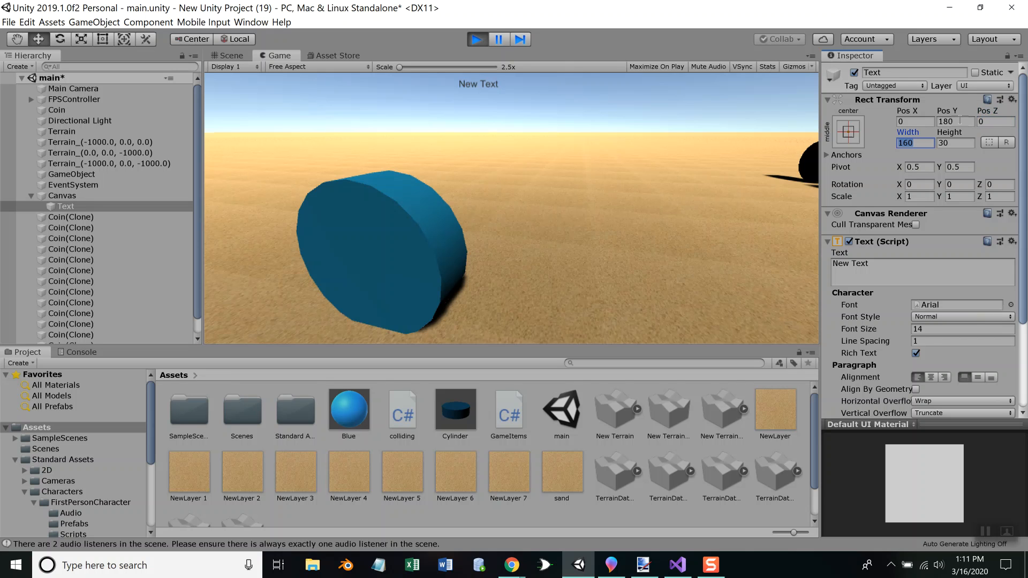
Try larger Pos X values for the Text in the running game, such as 200 and 300, and stop the game
left_click(912, 121)
type("200")
key("BackSpace")
key("BackSpace")
key("BackSpace")
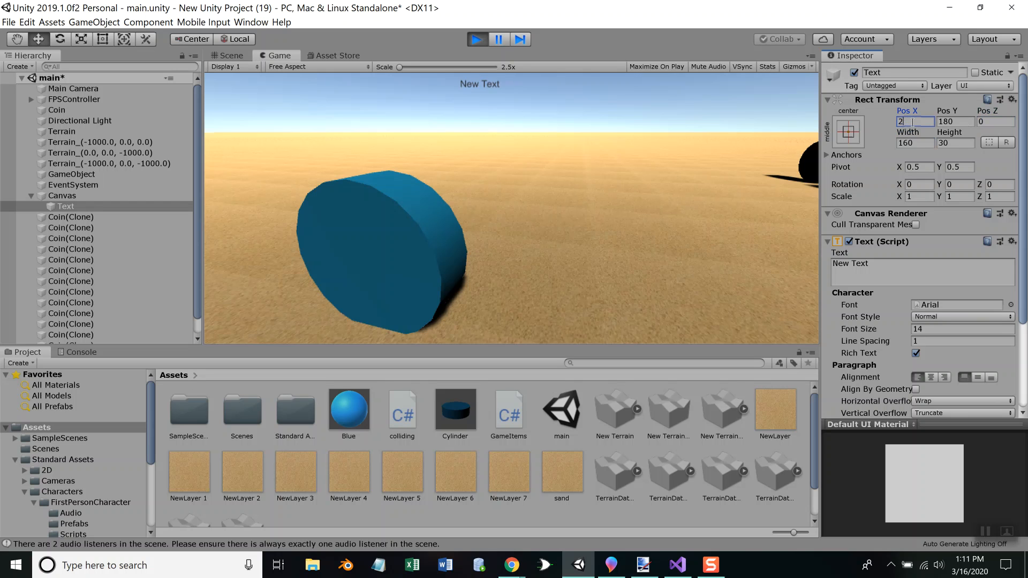
type("30")
type("0")
left_click(477, 39)
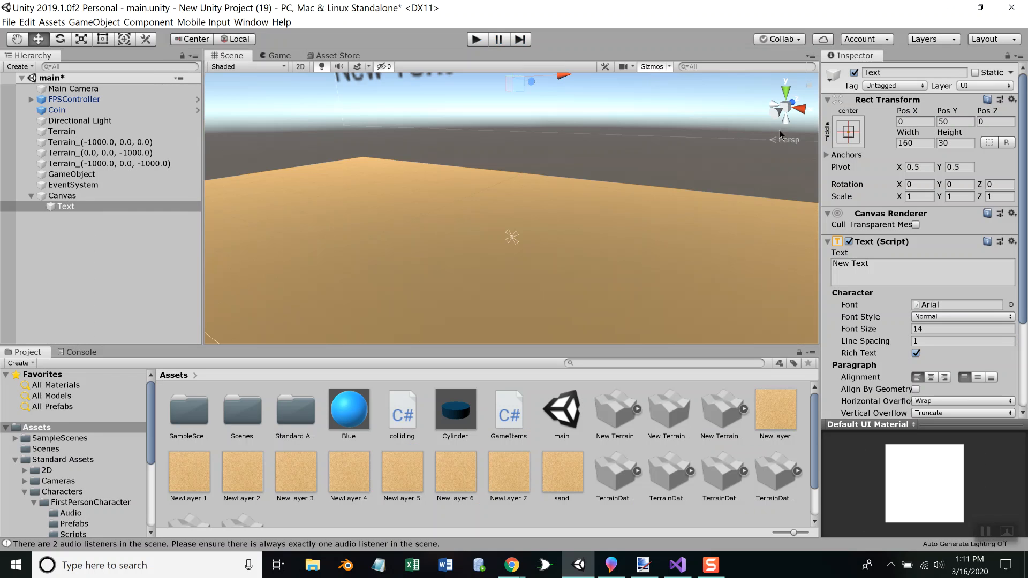
Set the Text object's Pos X to 400 and Pos Y to 180, and briefly run the game to test it
left_click(921, 123)
type("400")
key("Tab")
type("180")
key("Tab")
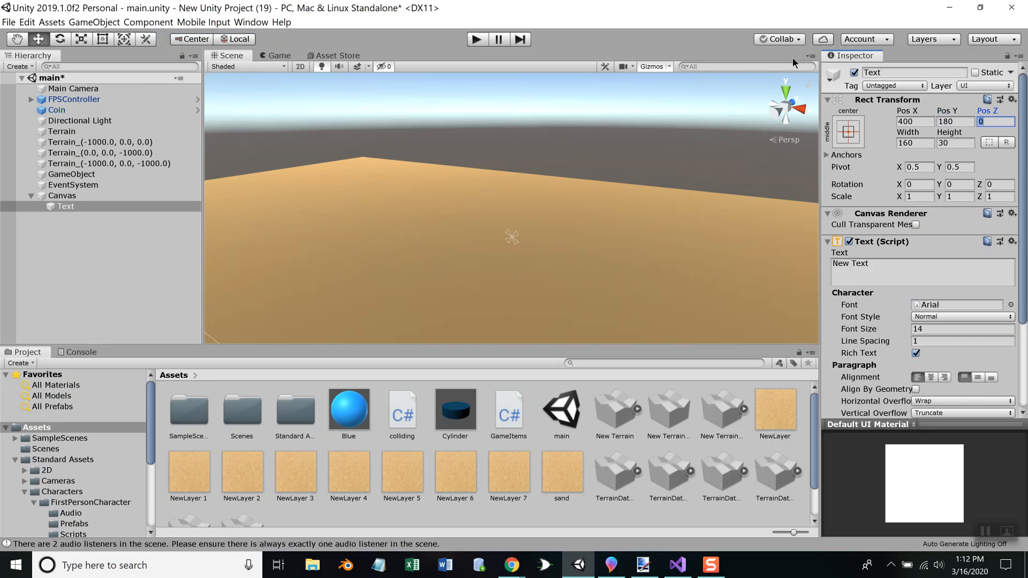
left_click(476, 40)
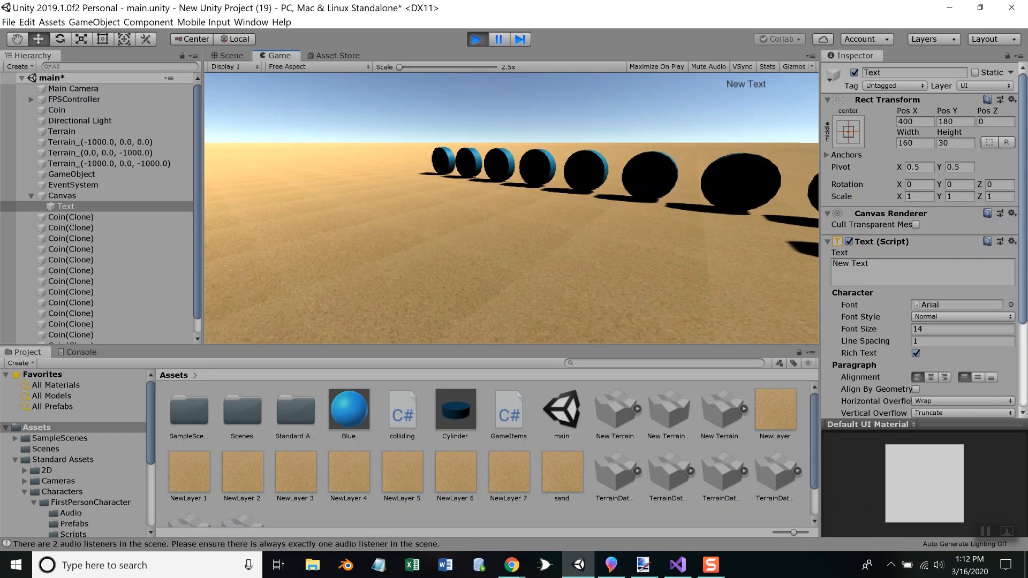
key("Escape")
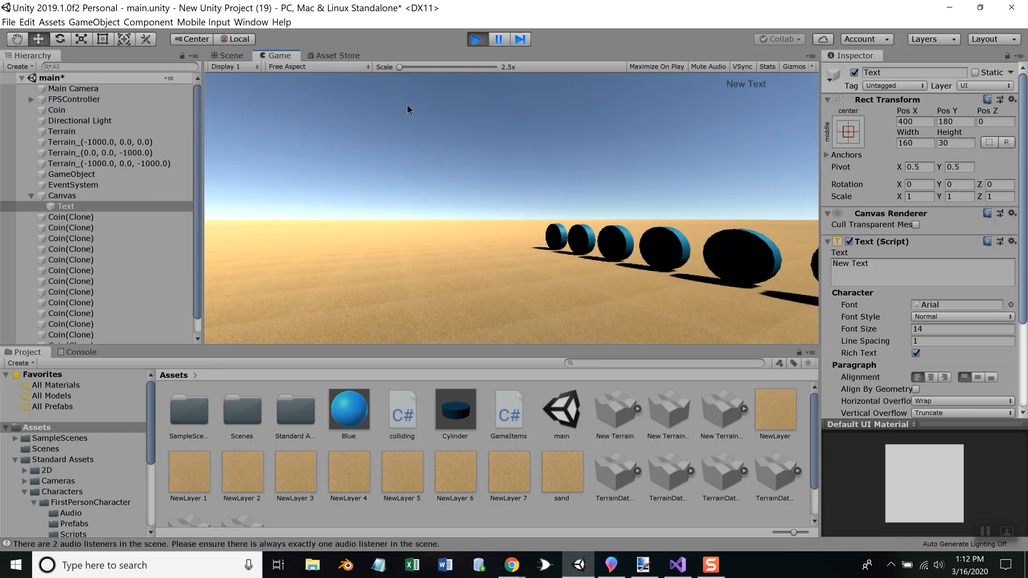
left_click(476, 38)
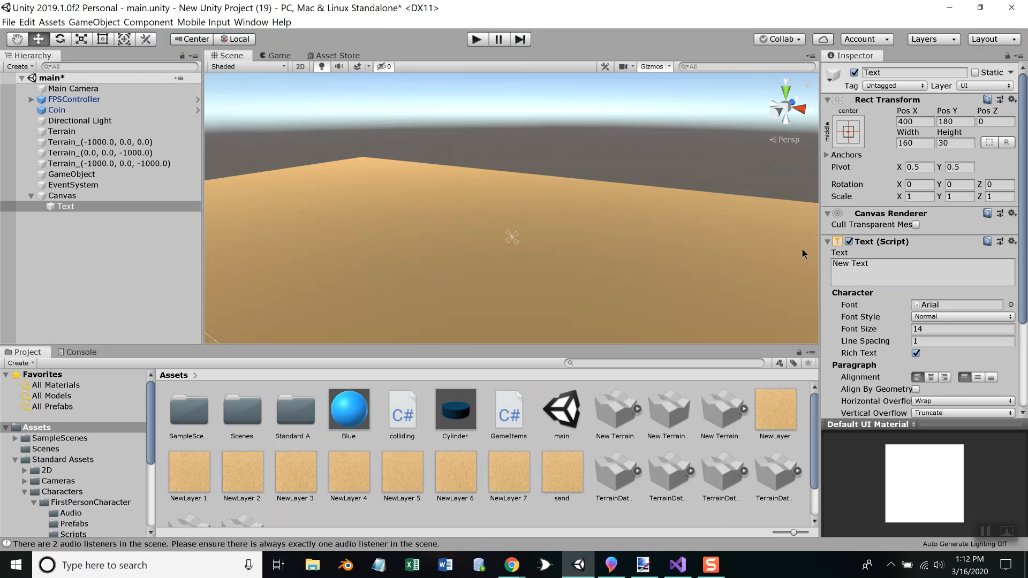
Change the Text object's content to "Score: 0" and briefly run the game to check it
left_click(881, 263)
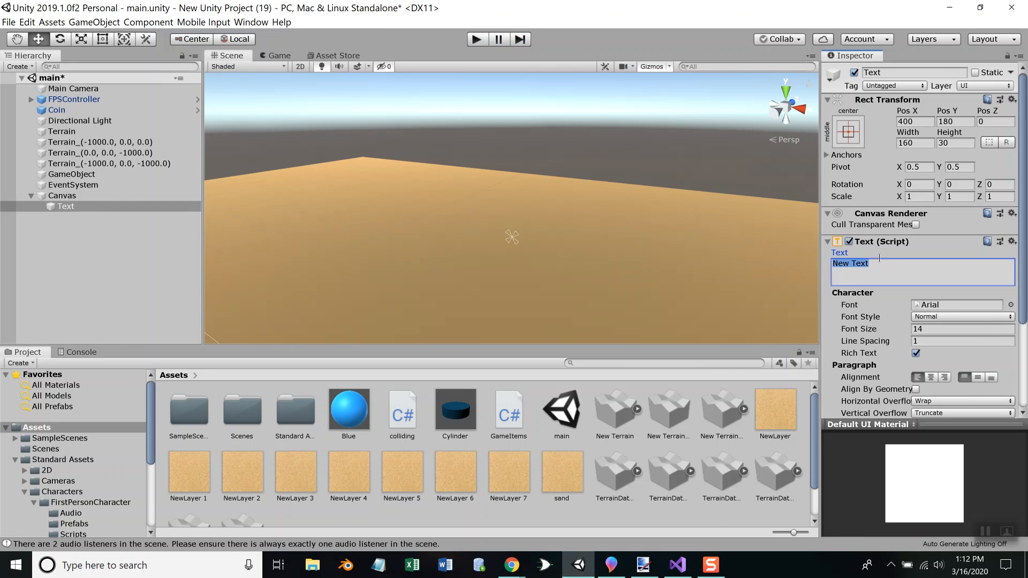
type("Score:")
left_click(478, 38)
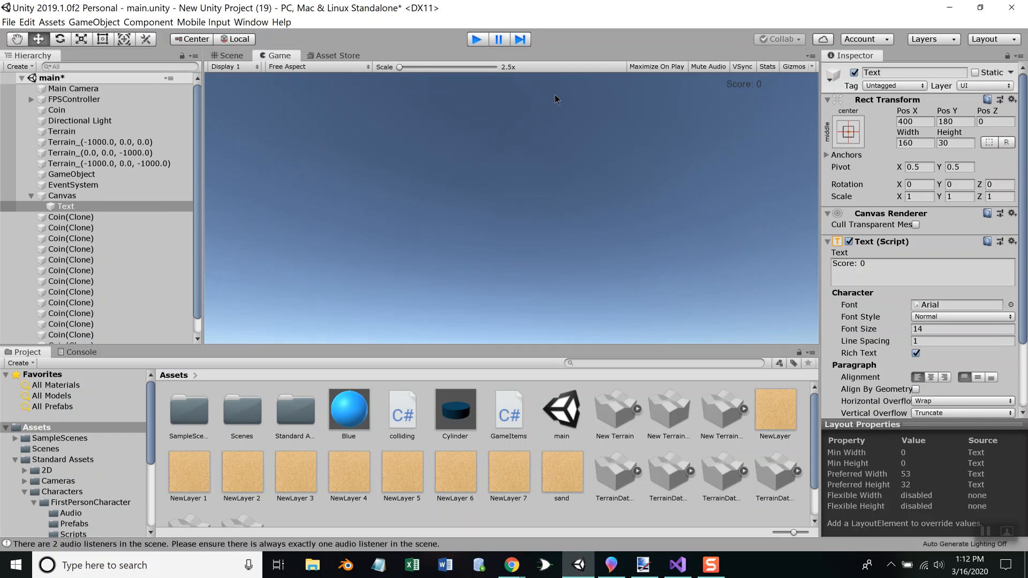
key("ctrl+p")
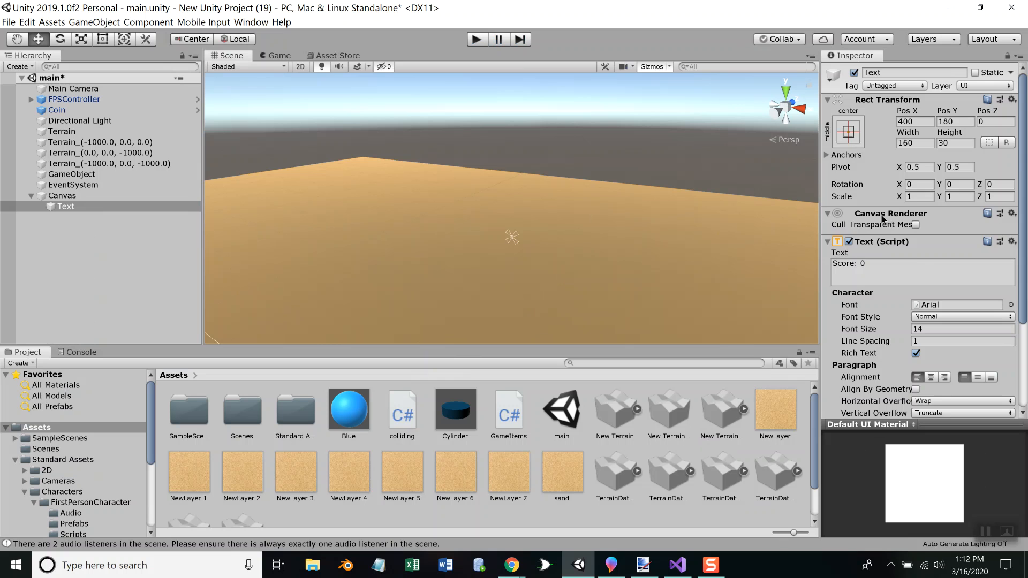
Add a new script component named UpdateScore to the Text object
scroll(903, 306, "down", 3)
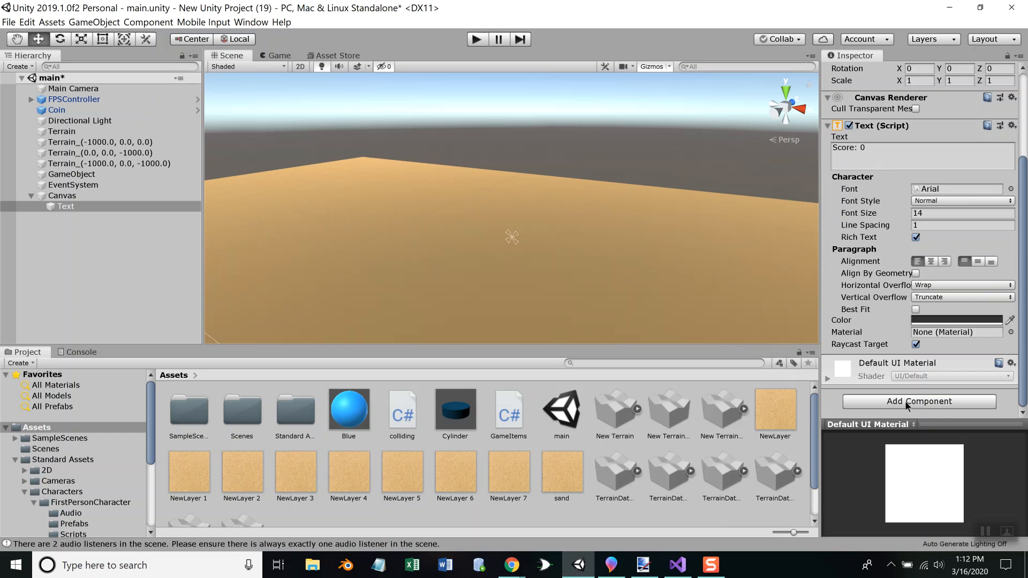
scroll(904, 196, "up", 3)
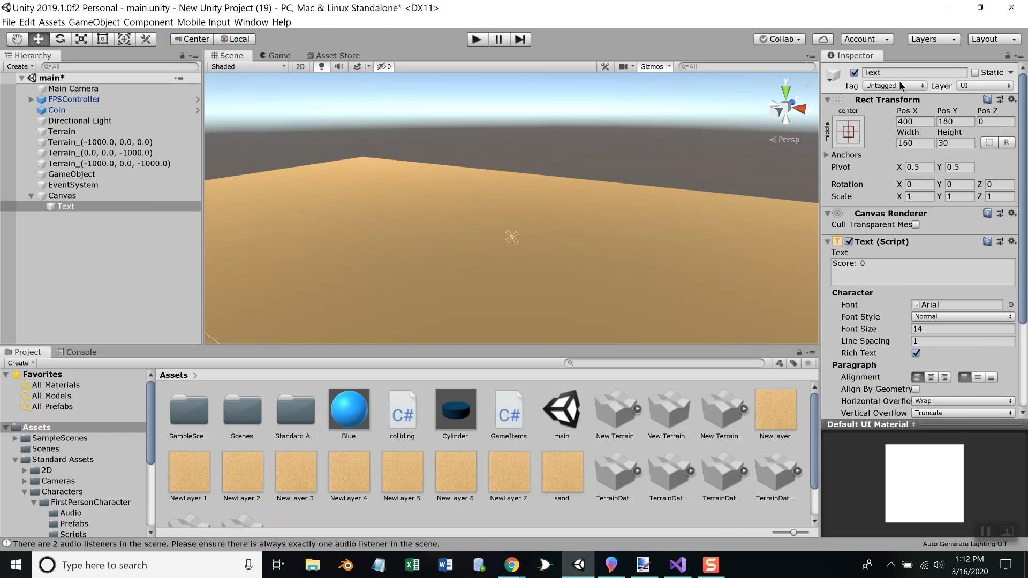
scroll(887, 251, "down", 3)
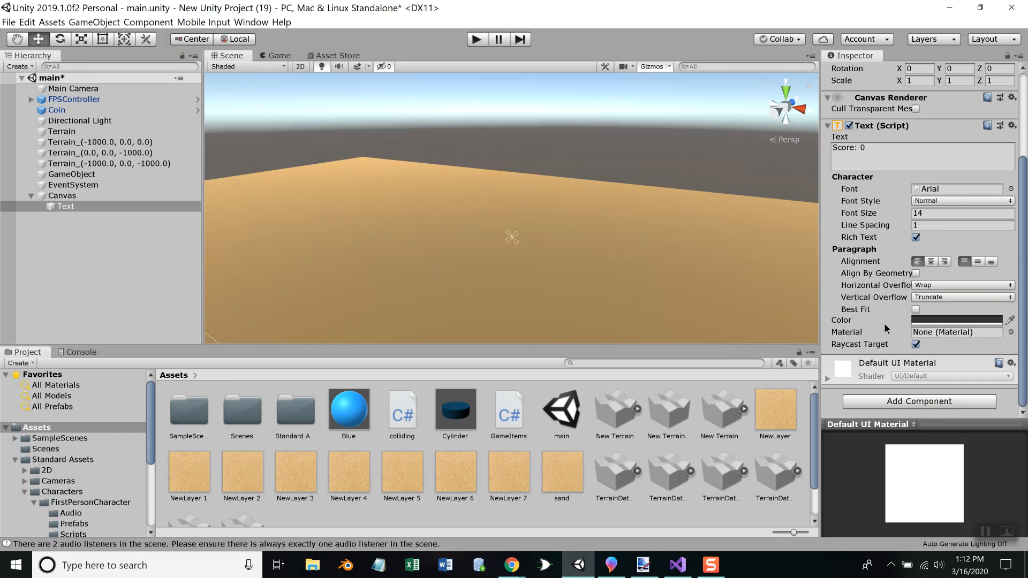
left_click(904, 399)
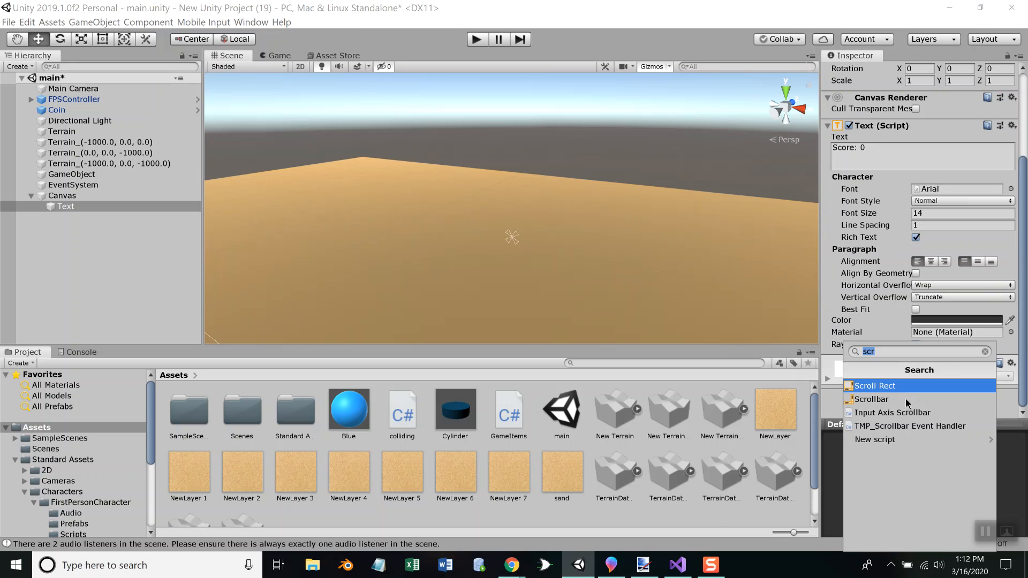
left_click(890, 440)
type("Update")
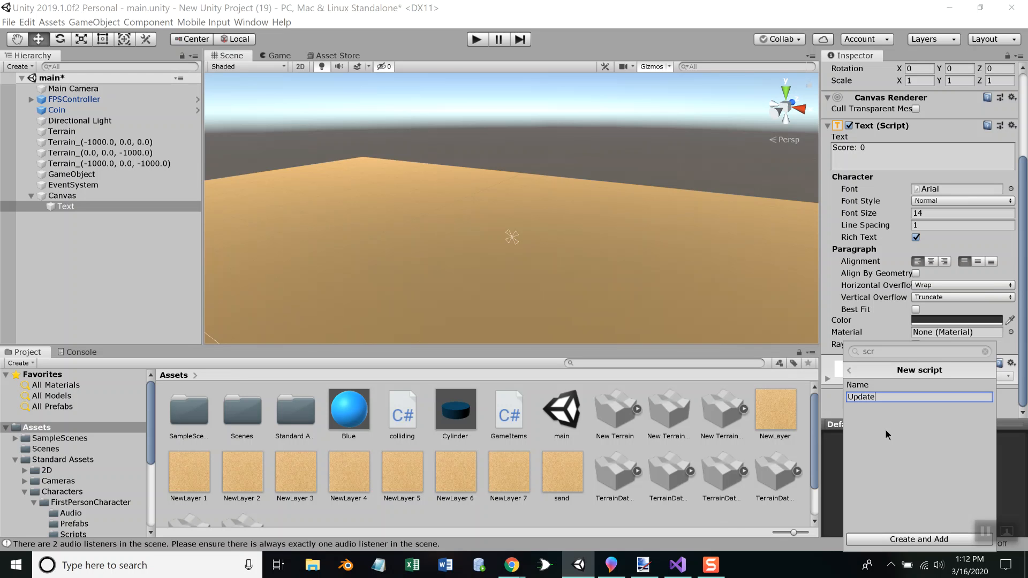
type("Score")
key("Return")
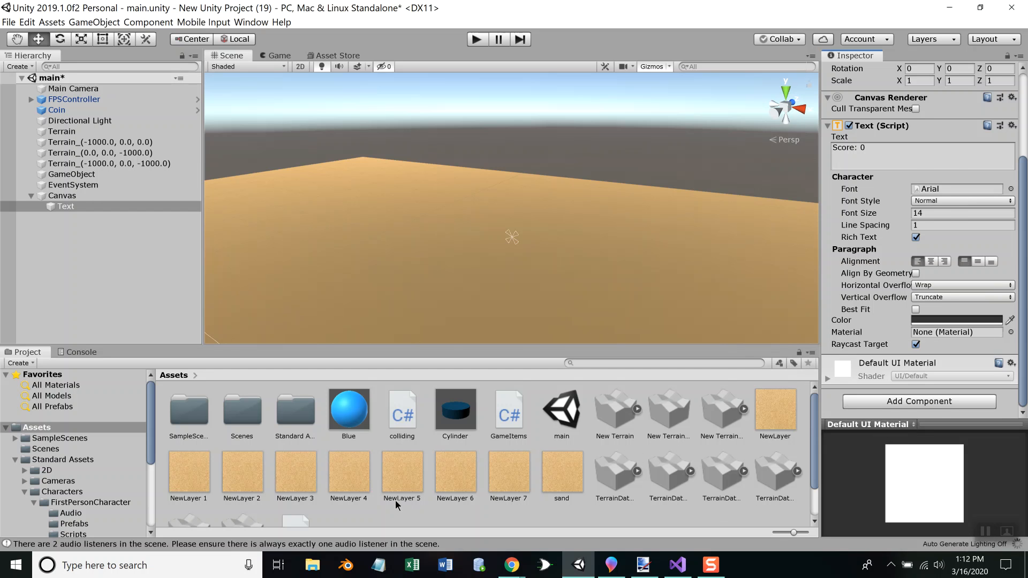
Open the UpdateScore script from the project's assets in Visual Studio
left_click(815, 502)
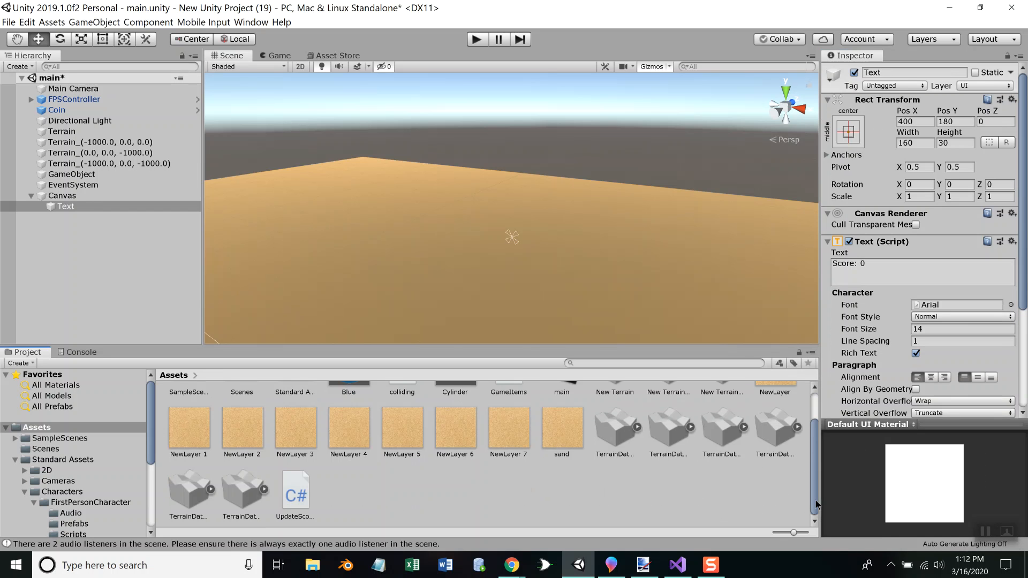
left_click(297, 489)
double_click(296, 491)
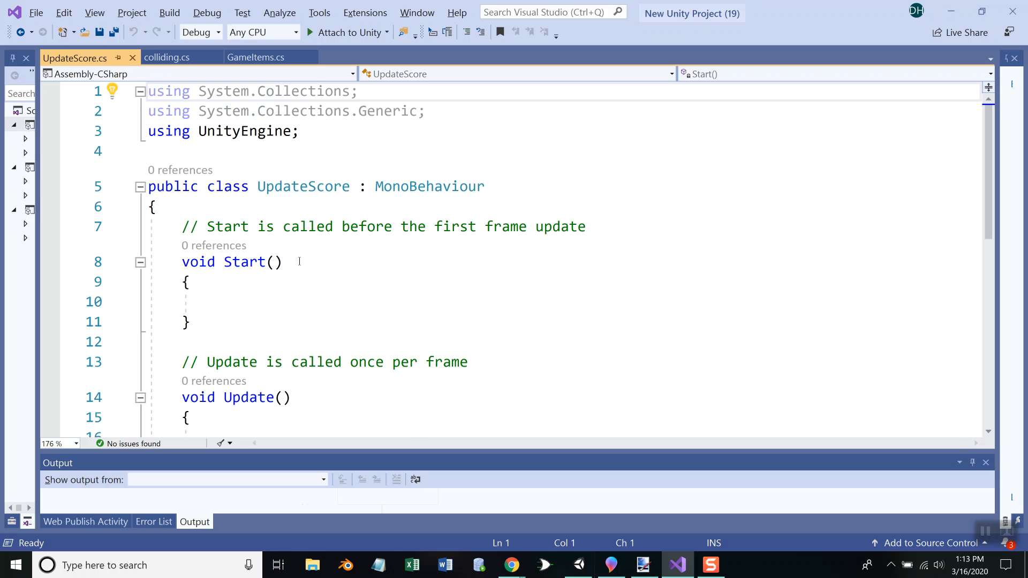
left_click(222, 208)
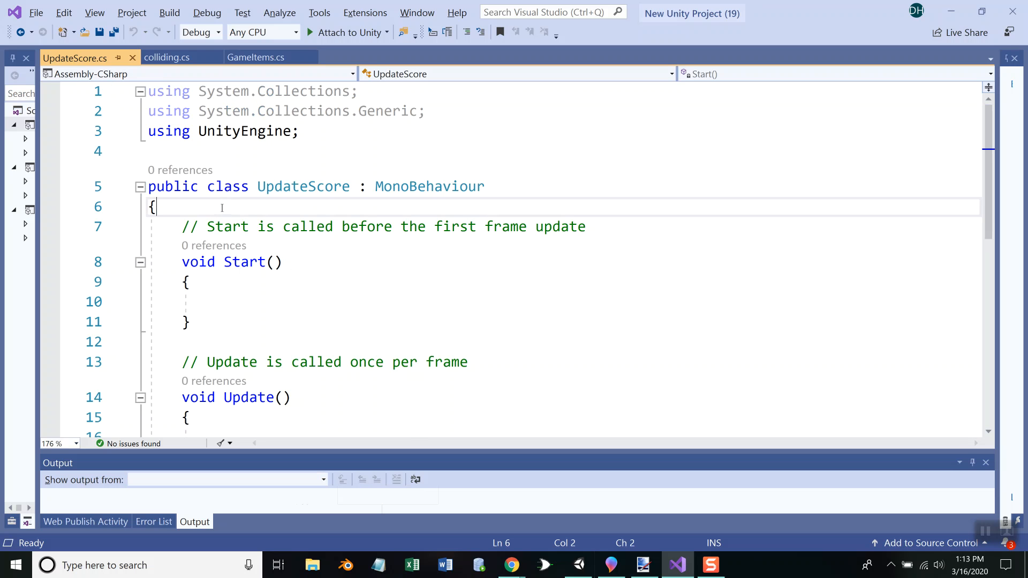
key("Return")
type("Te")
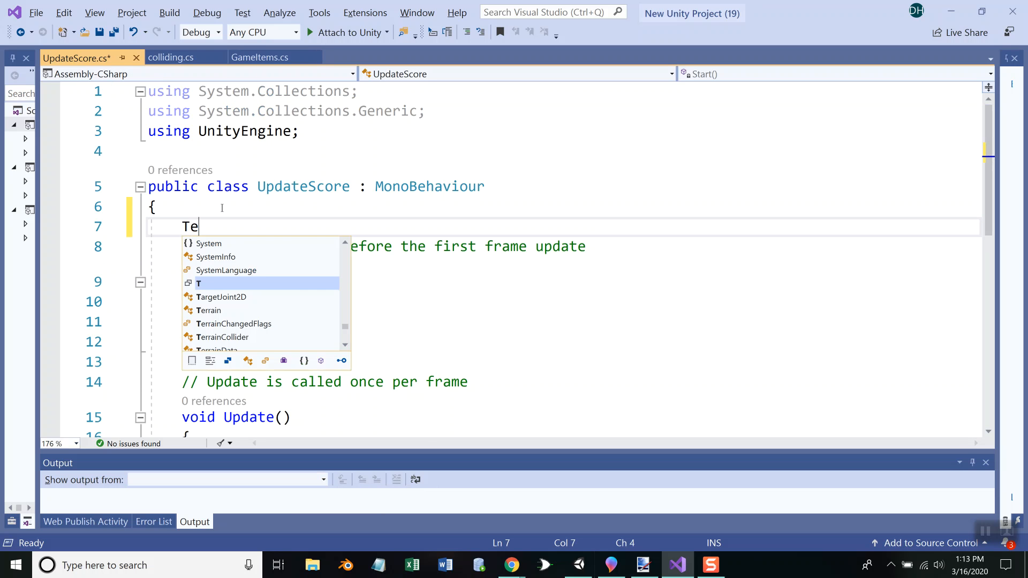
type("xt")
key("Tab")
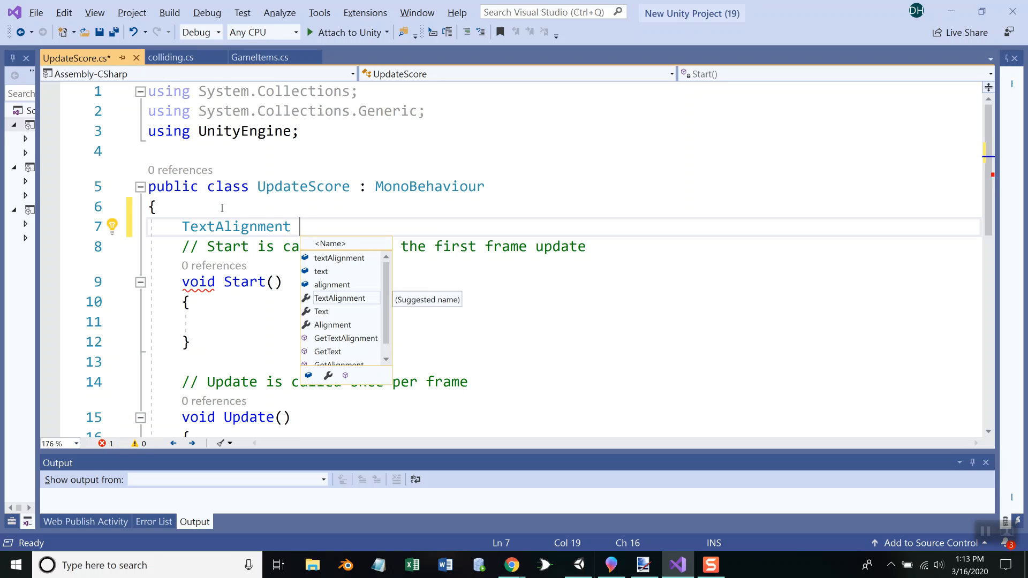
key("BackSpace")
key("BackSpace")
key("BackSpace")
key("BackSpace")
key("BackSpace")
key("BackSpace")
key("BackSpace")
key("BackSpace")
key("BackSpace")
key("BackSpace")
key("BackSpace")
key("BackSpace")
key("BackSpace")
key("BackSpace")
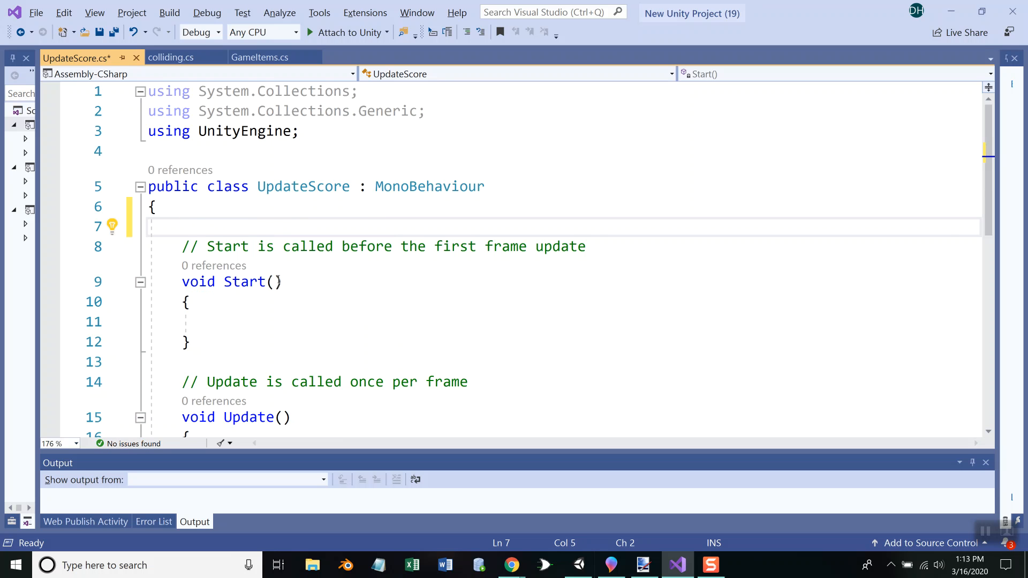
Switch to Unity and check the Text object's component settings
key("alt+Tab")
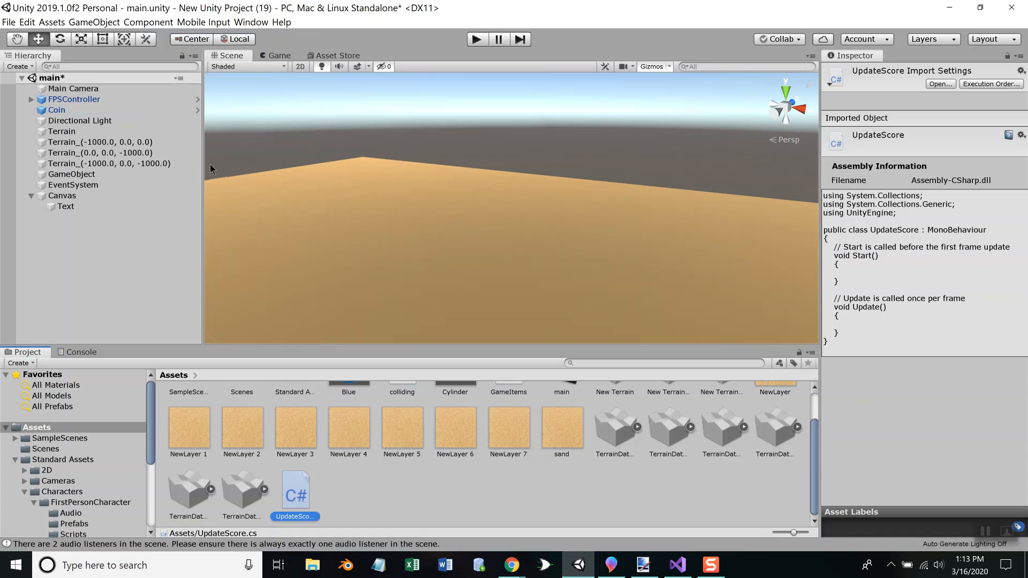
left_click(64, 206)
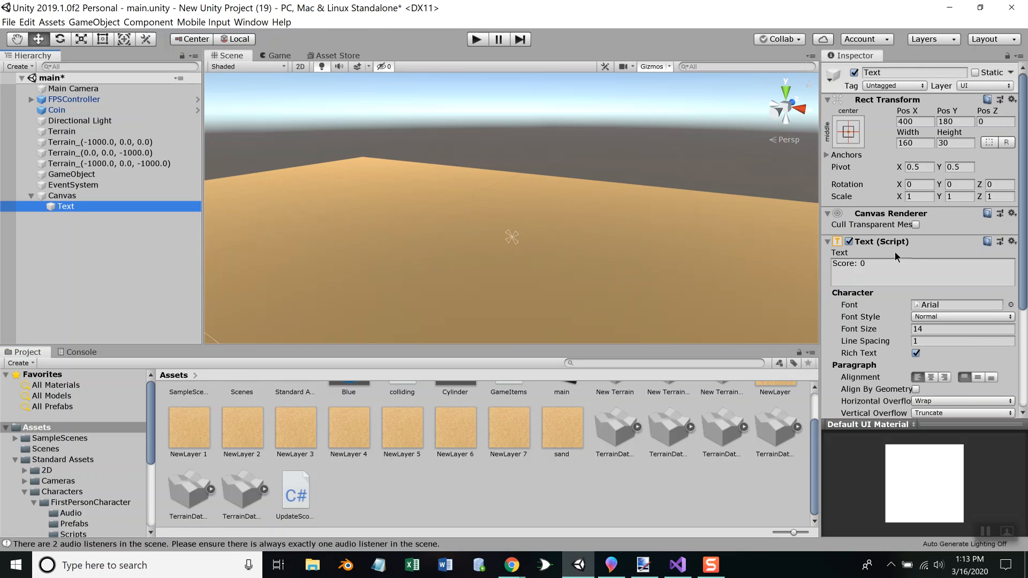
key("alt")
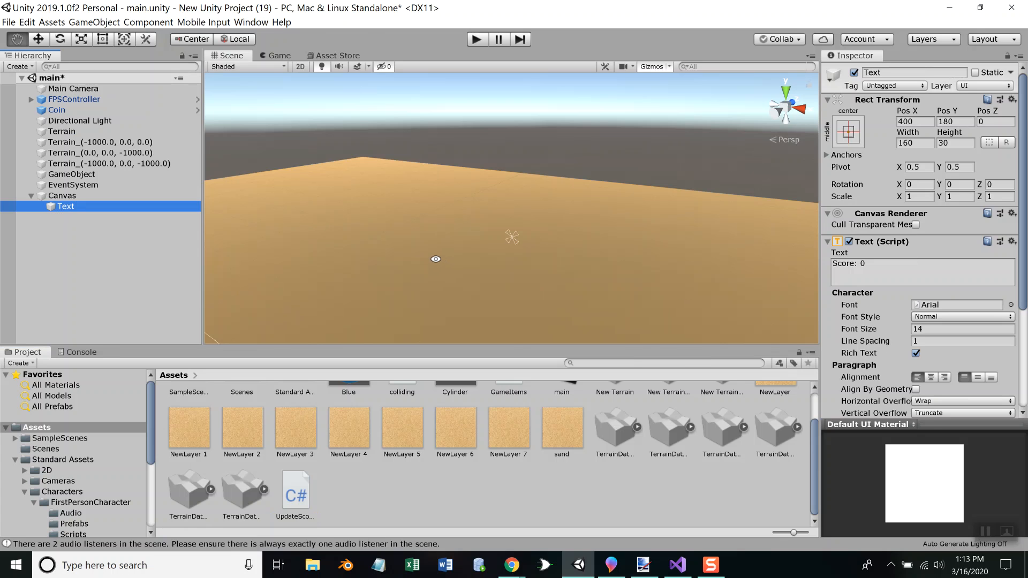
Switch to Visual Studio and add the directive using UnityEngine.UI; below the System.Collections.Generic line in UpdateScore
key("alt+Tab")
left_click(452, 110)
key("Return")
type("using ")
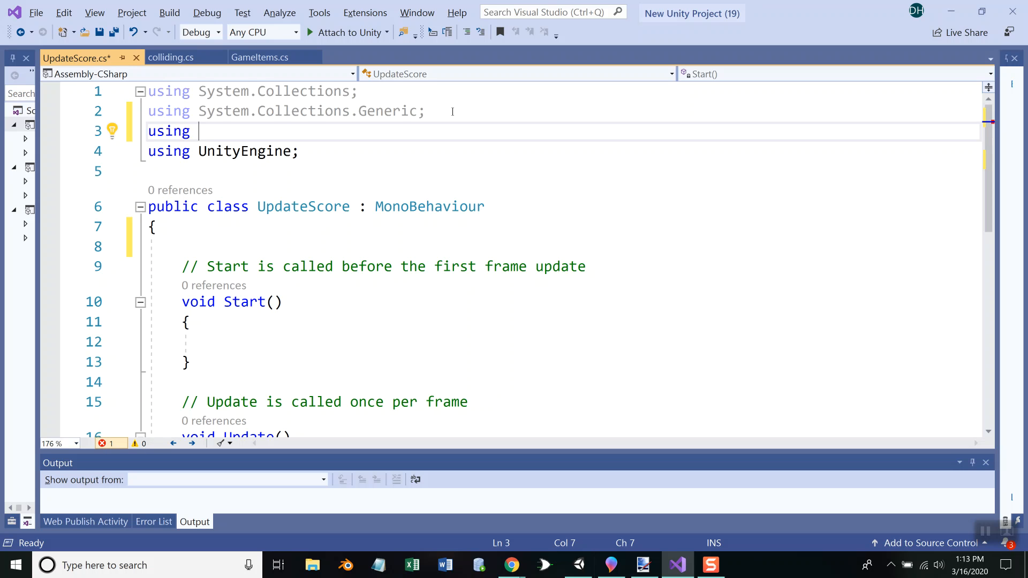
type("System")
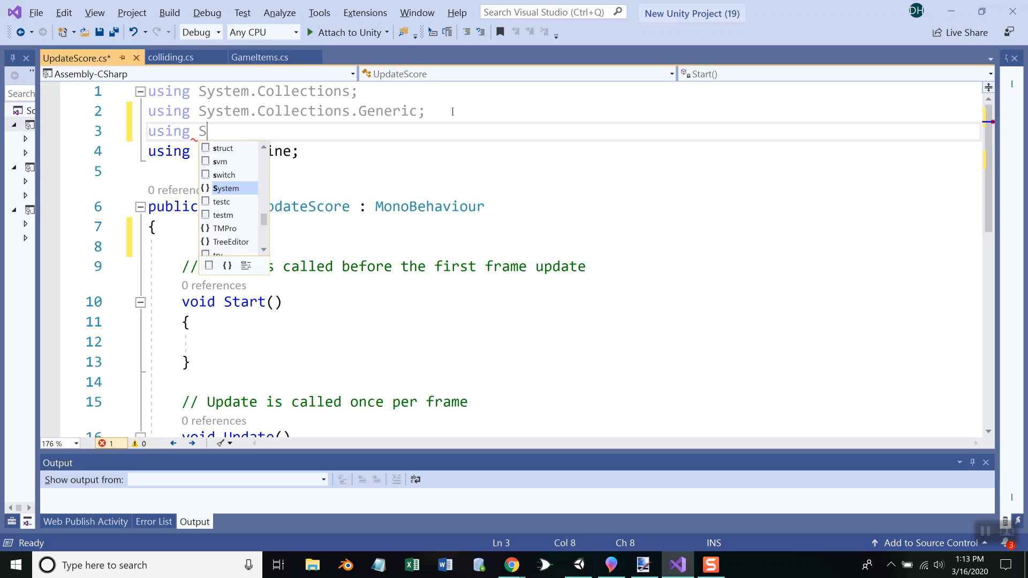
key("BackSpace")
key("BackSpace")
key("BackSpace")
key("BackSpace")
key("BackSpace")
key("BackSpace")
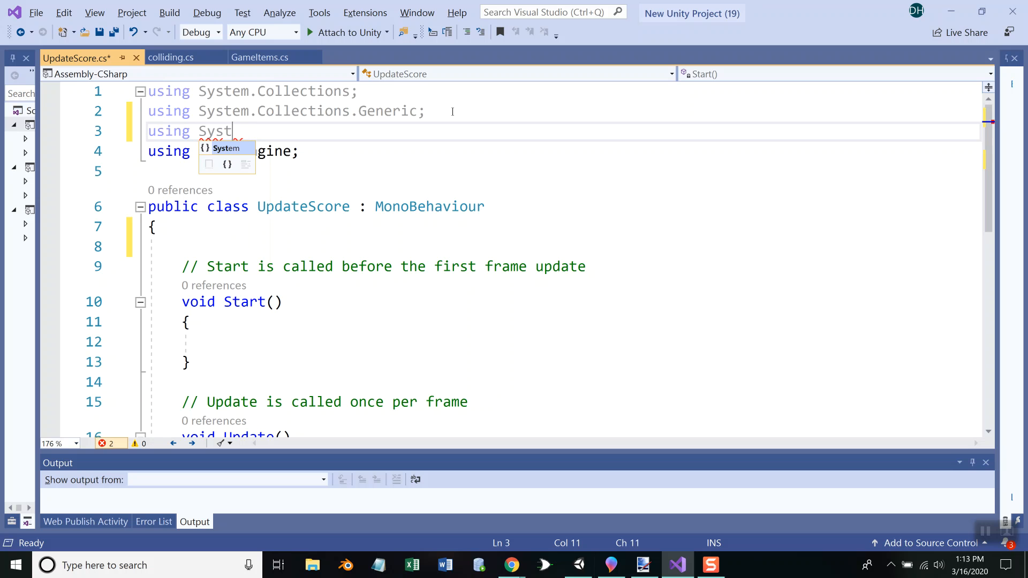
type("Unity.ui")
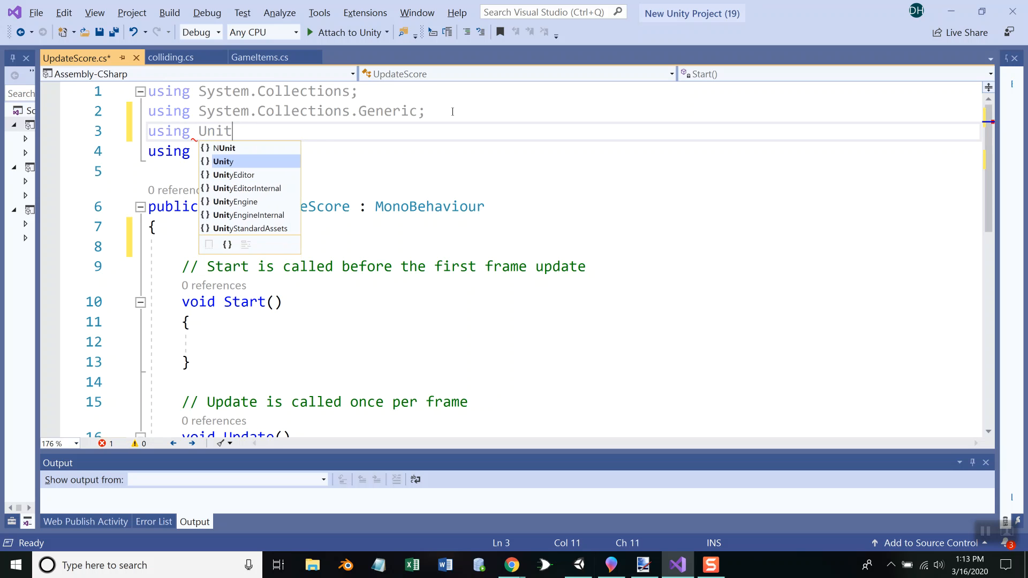
key("BackSpace")
key("BackSpace")
key("BackSpace")
type(".")
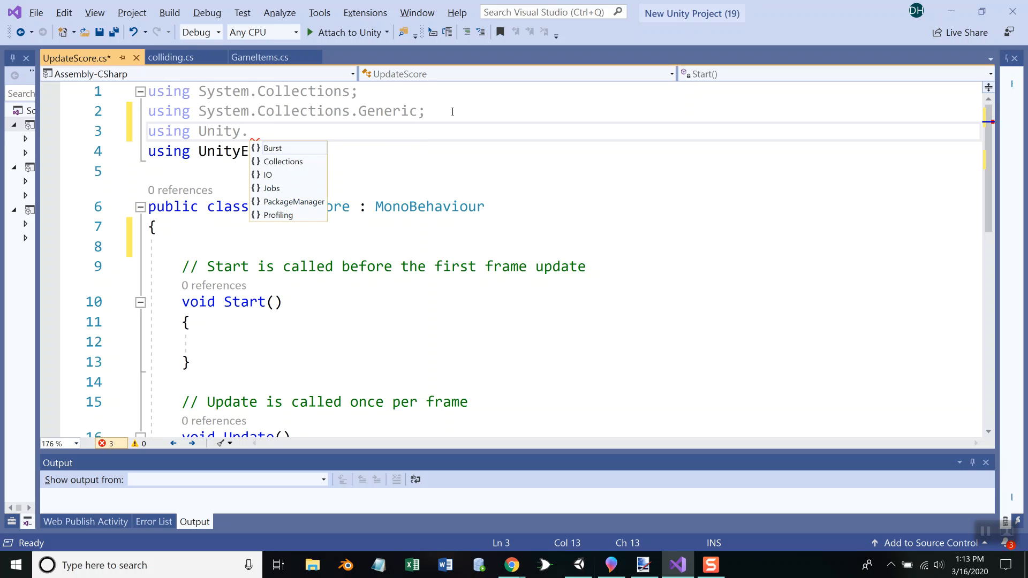
type("en")
key("BackSpace")
key("BackSpace")
key("BackSpace")
type("En")
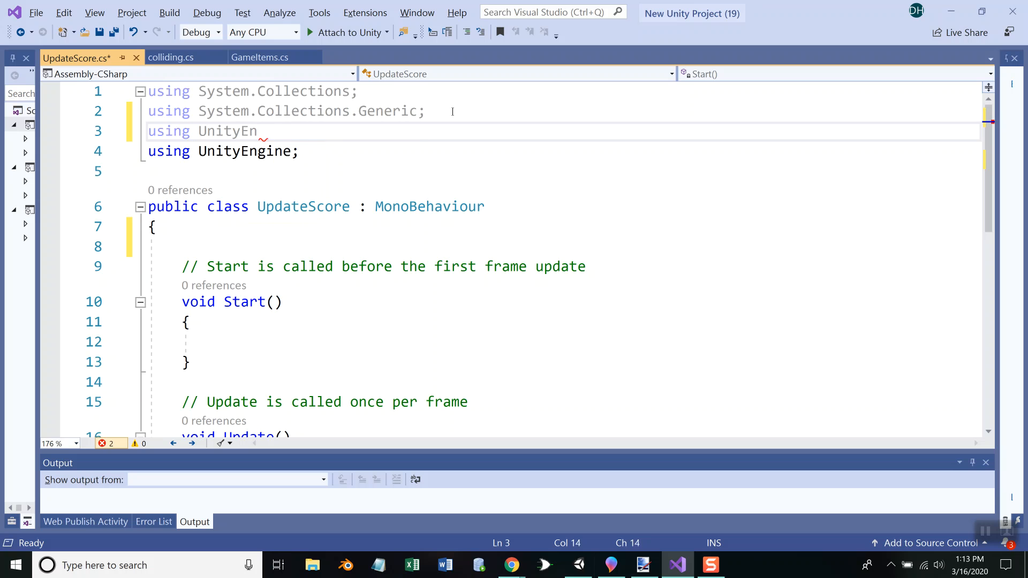
type("gine.UI.")
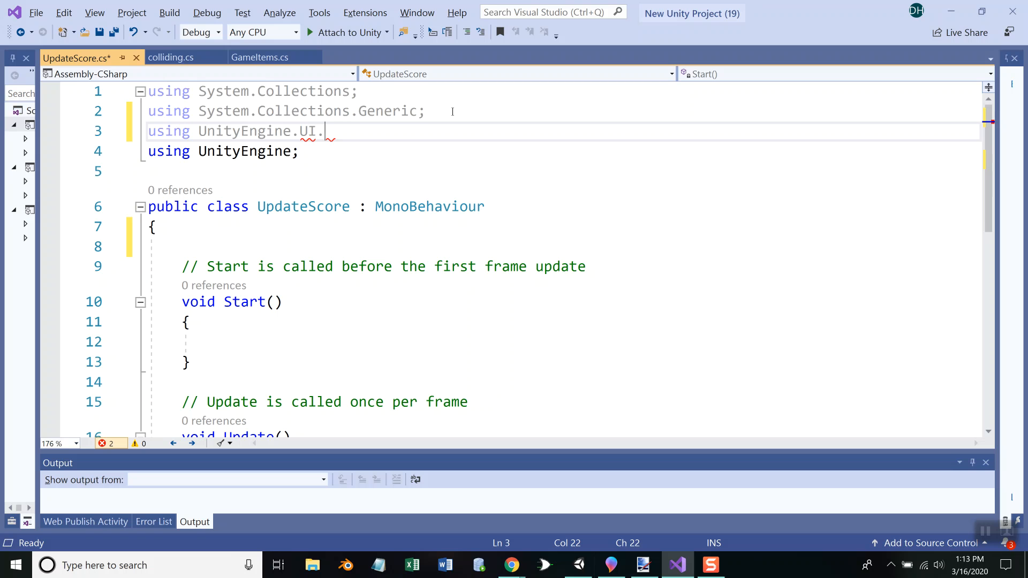
type("te")
key("BackSpace")
key("BackSpace")
key("BackSpace")
type(";")
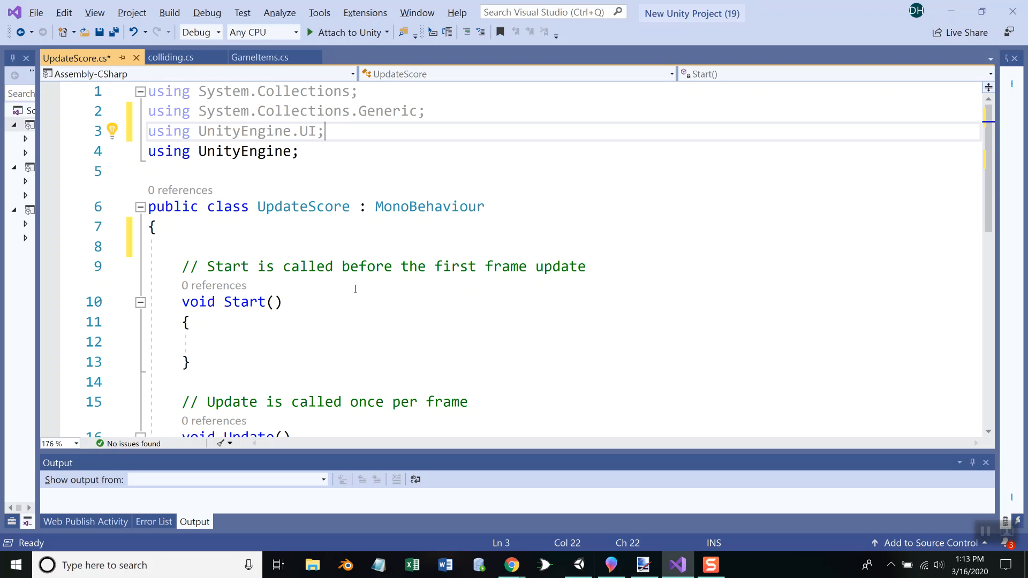
Declare a Text field named t at the start of the UpdateScore class
left_click(207, 245)
type("Text")
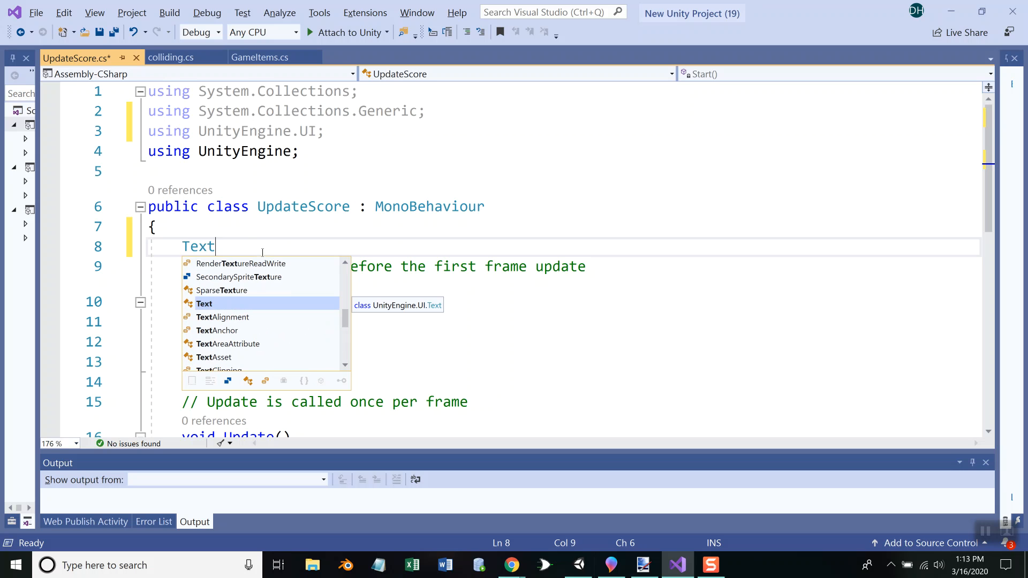
type(" t;")
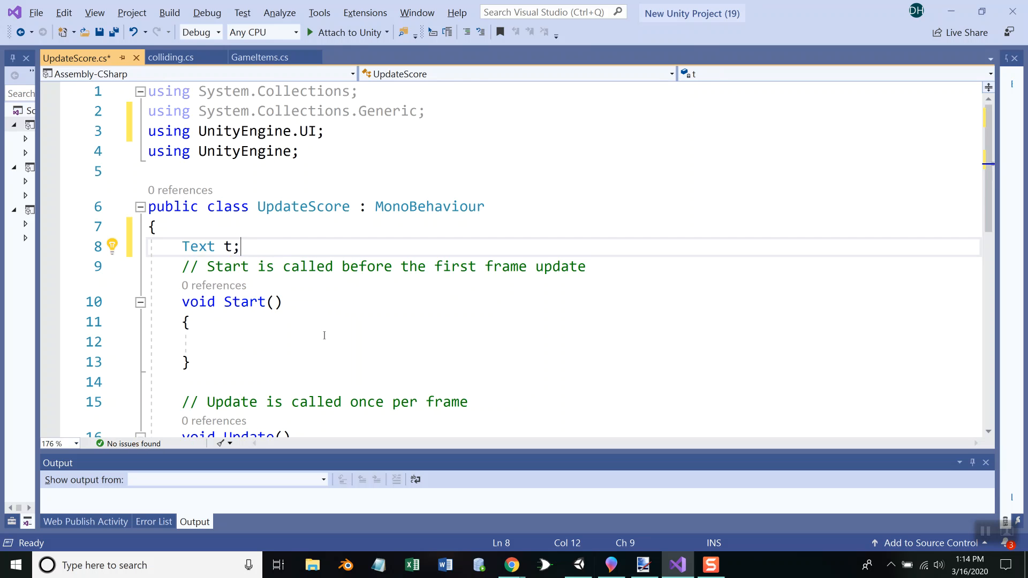
Try assigning this to the Text variable t inside the Update method, and remove the statement again
scroll(324, 336, "down", 2)
left_click(235, 357)
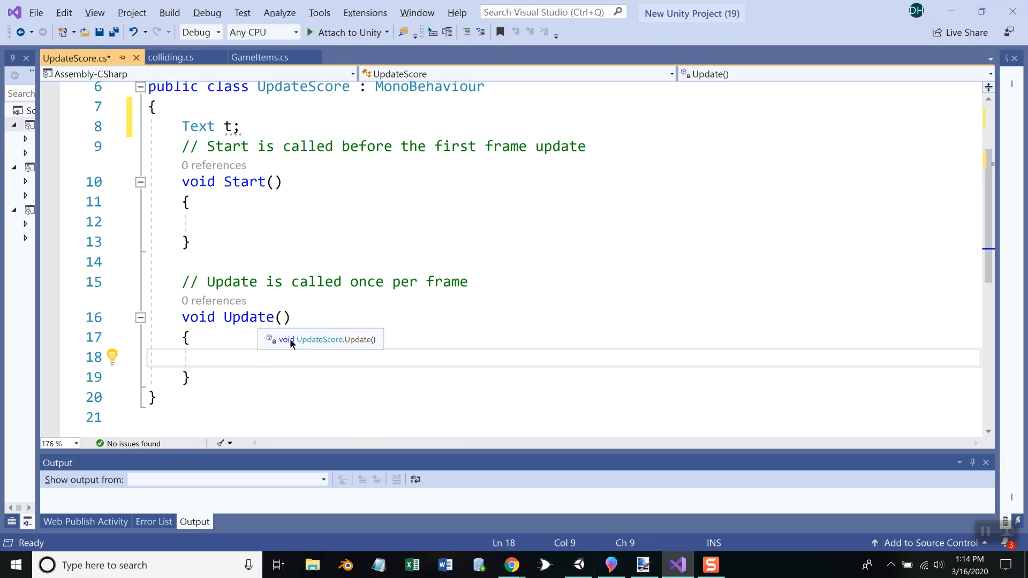
type("t.")
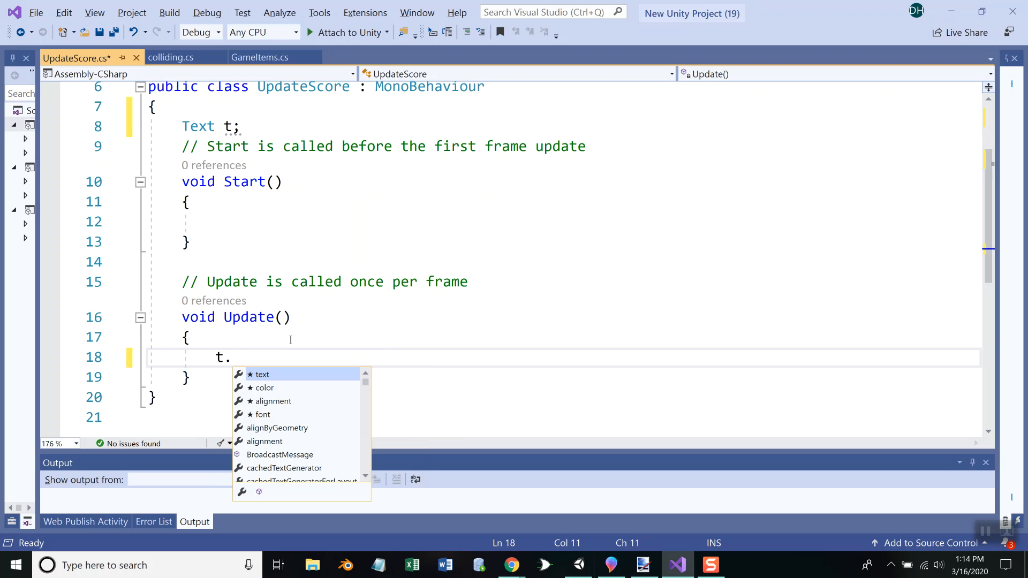
key("BackSpace")
type("= this.")
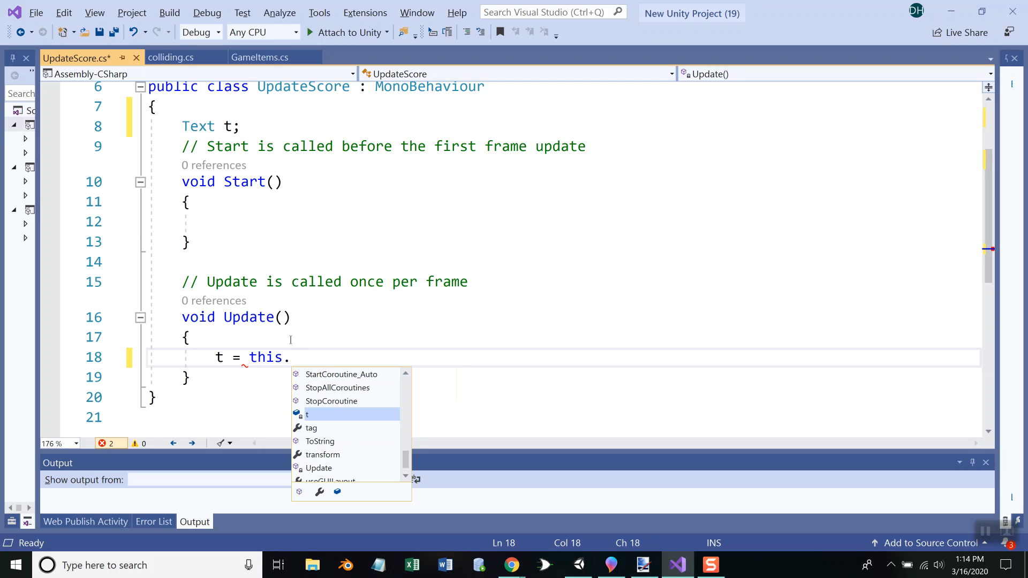
type("tex")
key("BackSpace")
key("BackSpace")
key("BackSpace")
key("BackSpace")
type(".")
key("BackSpace")
type(";")
key("Return")
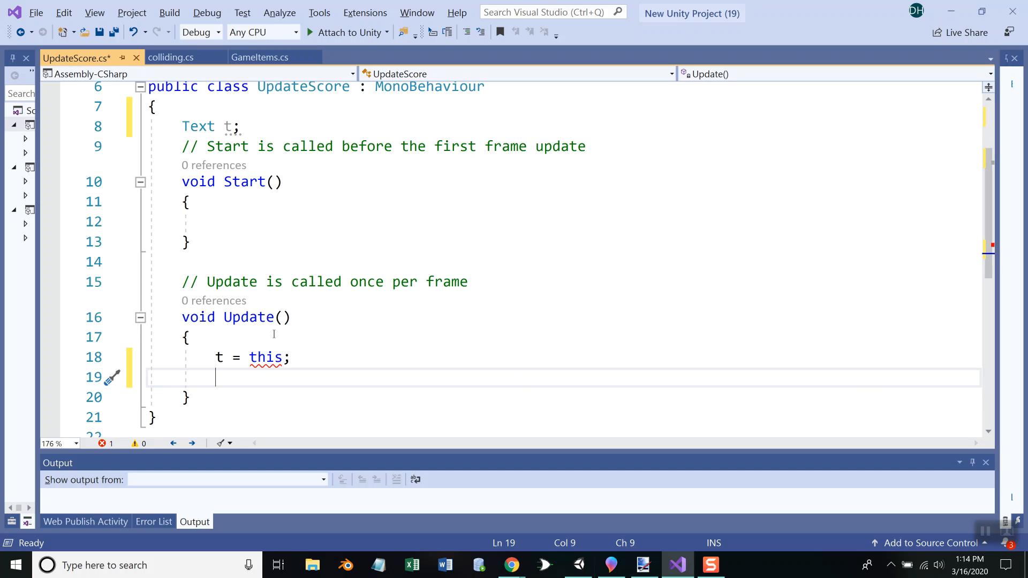
mouse_move(257, 355)
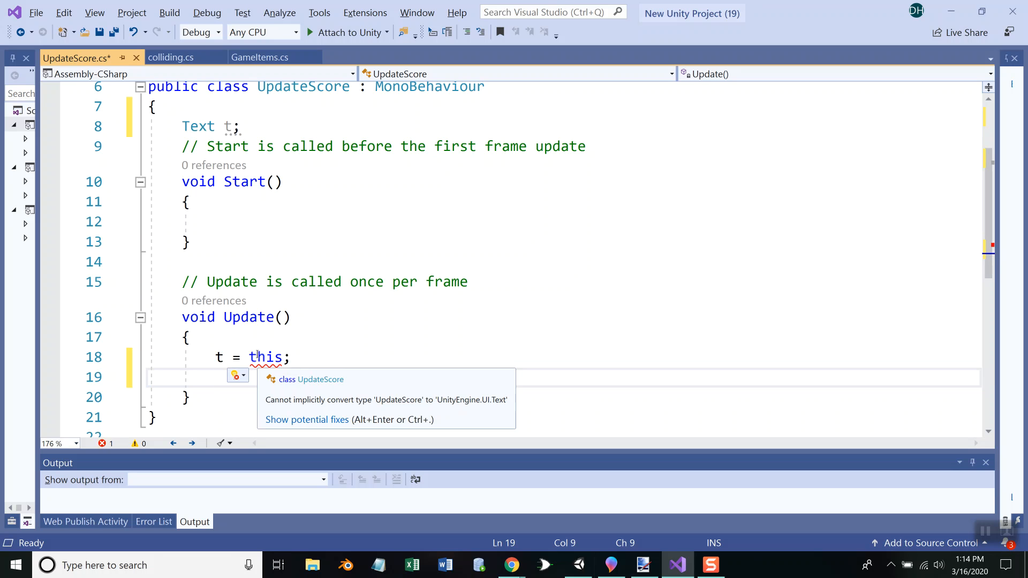
left_click_drag(289, 358, 250, 357)
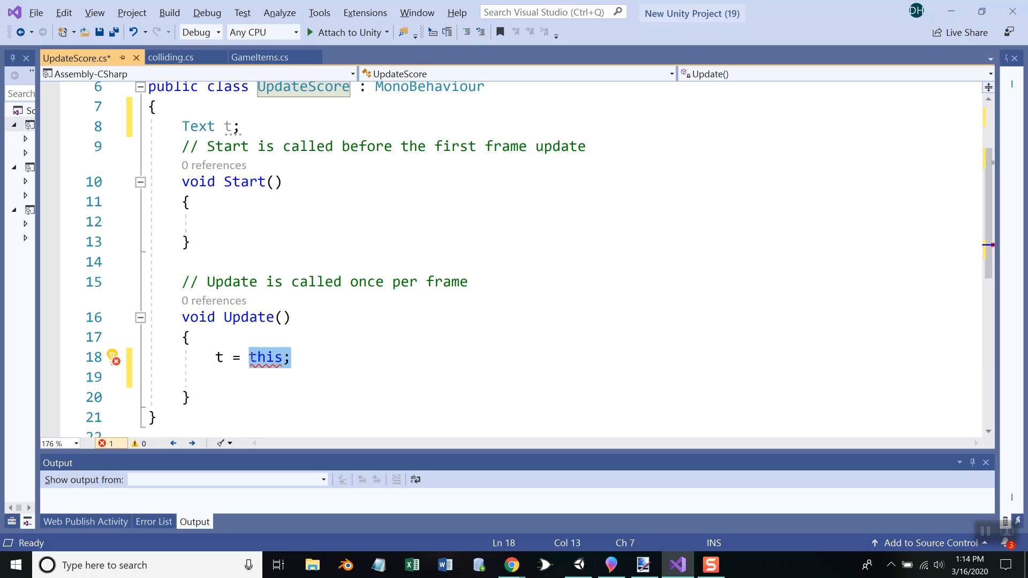
left_click_drag(250, 357, 219, 359)
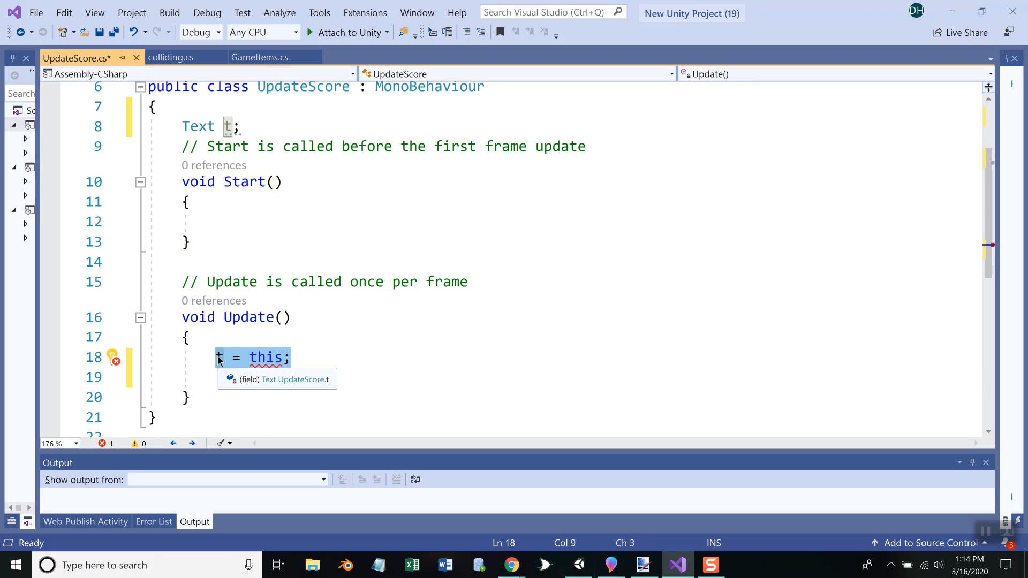
key("BackSpace")
Switch to Unity and rename the Canvas's Text object to TextScore
key("alt+Tab")
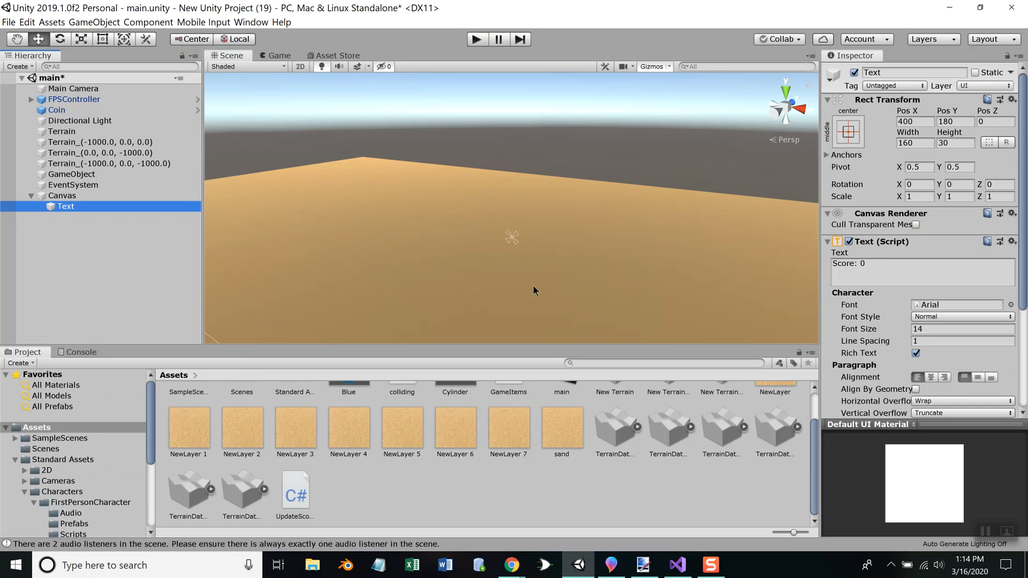
left_click(893, 72)
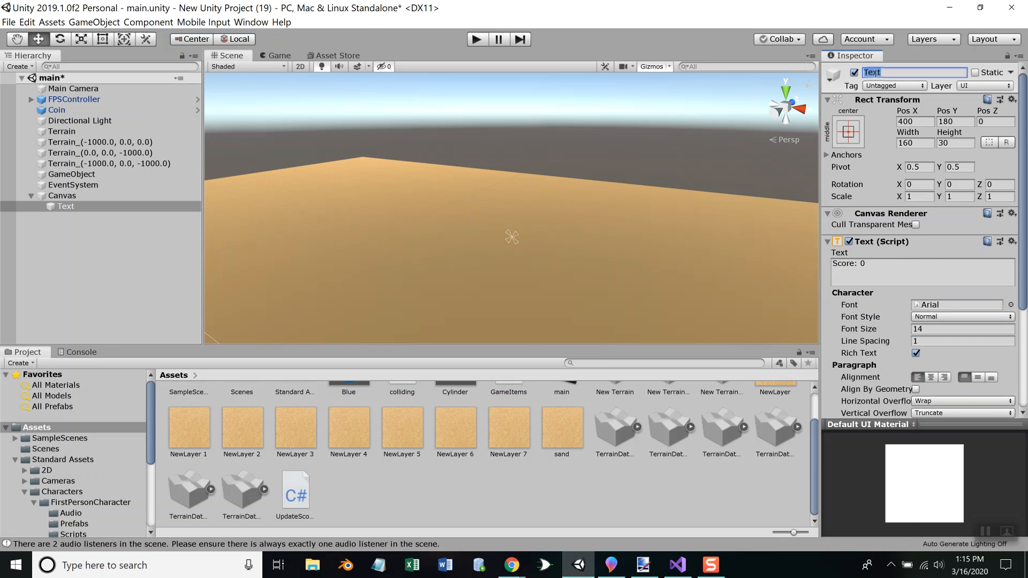
type("TextScore")
key("Return")
Switch to Visual Studio and add GameObject g = GameObject.Find("textscore"); inside the Update method
key("alt+Tab")
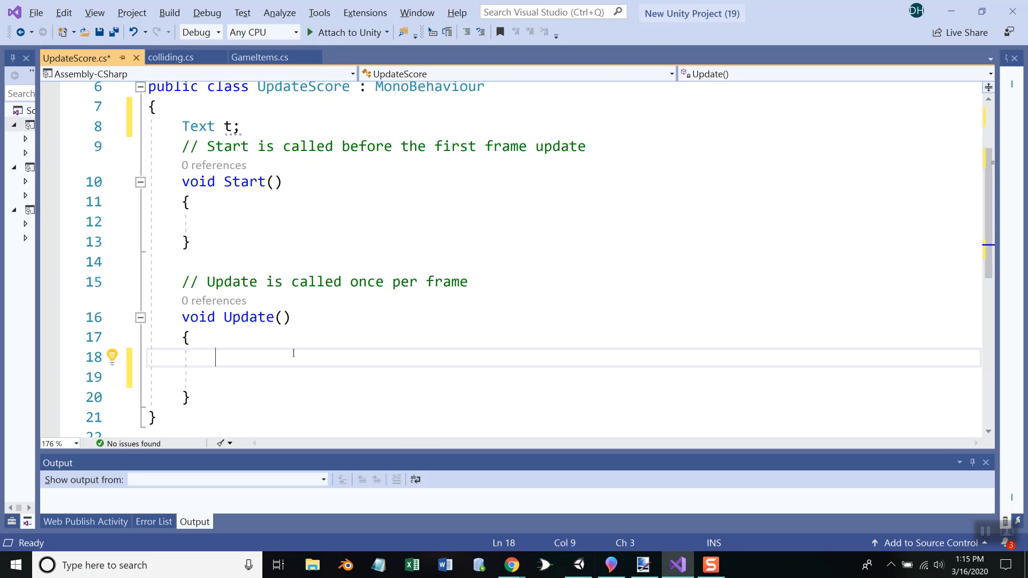
type("Game")
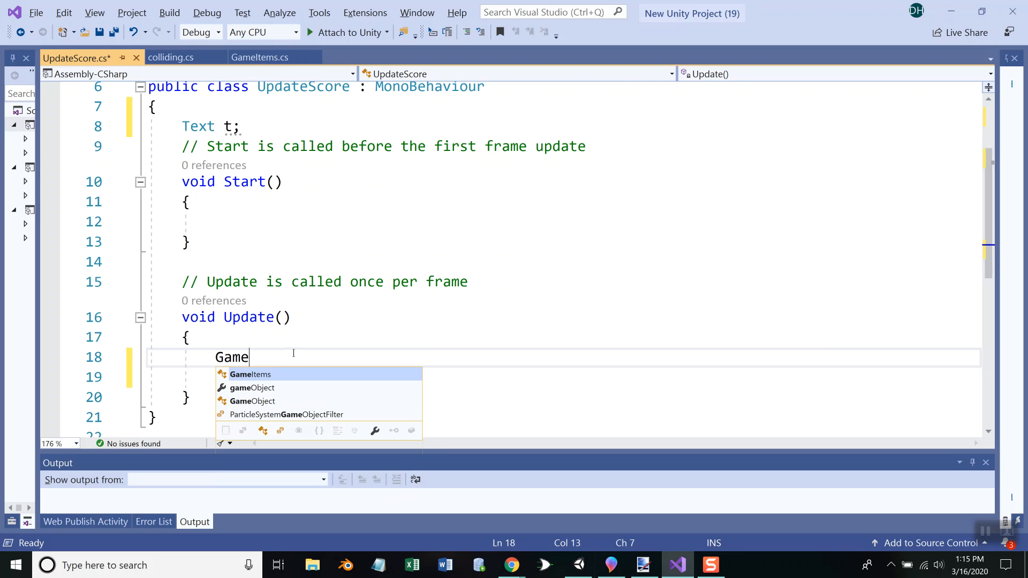
type("Object ")
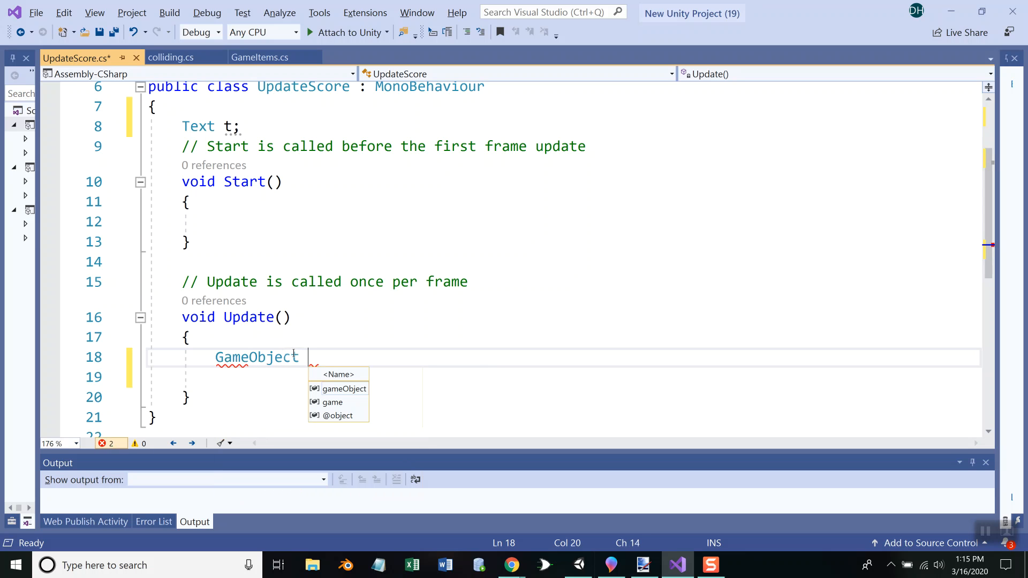
type("g ")
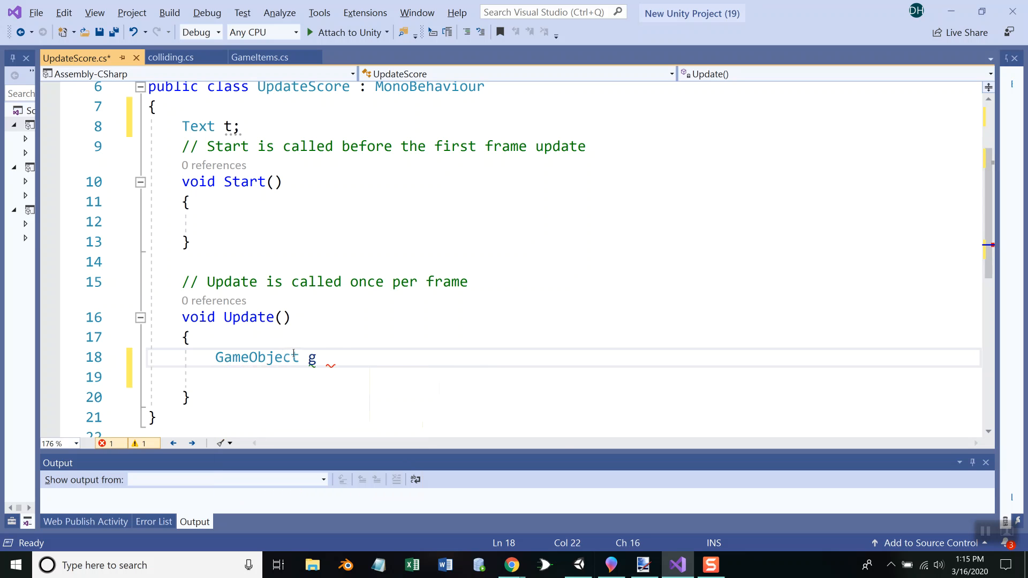
type("= game")
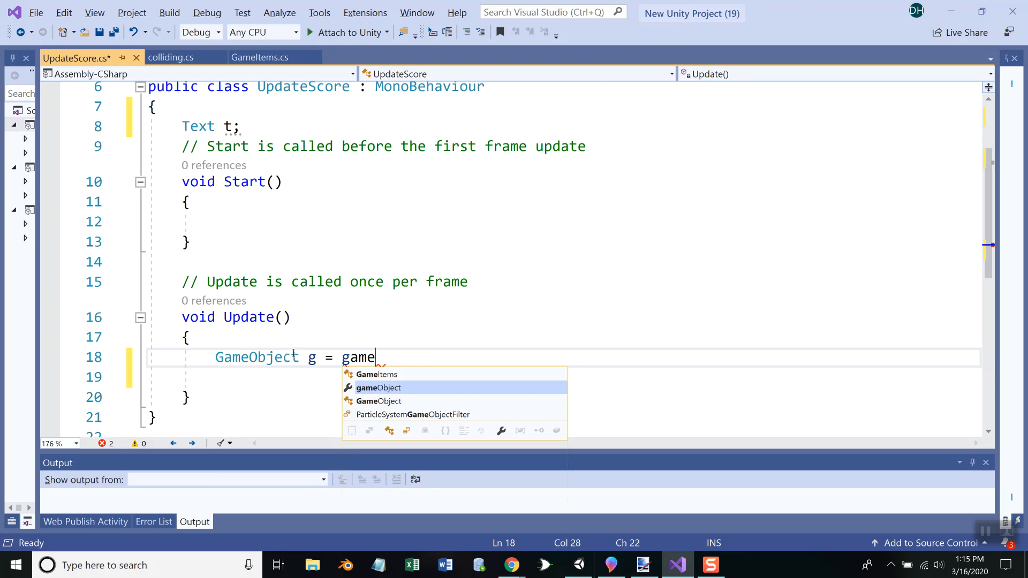
key("Escape")
type("Object.find")
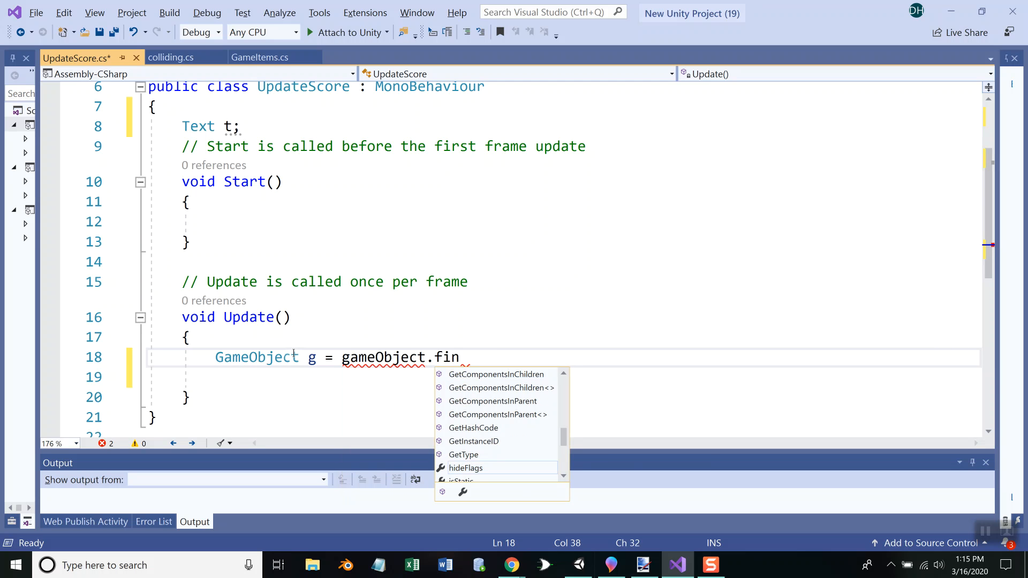
key("BackSpace")
key("BackSpace")
key("BackSpace")
key("BackSpace")
key("BackSpace")
key("BackSpace")
key("BackSpace")
key("BackSpace")
key("BackSpace")
key("BackSpace")
key("BackSpace")
key("BackSpace")
key("BackSpace")
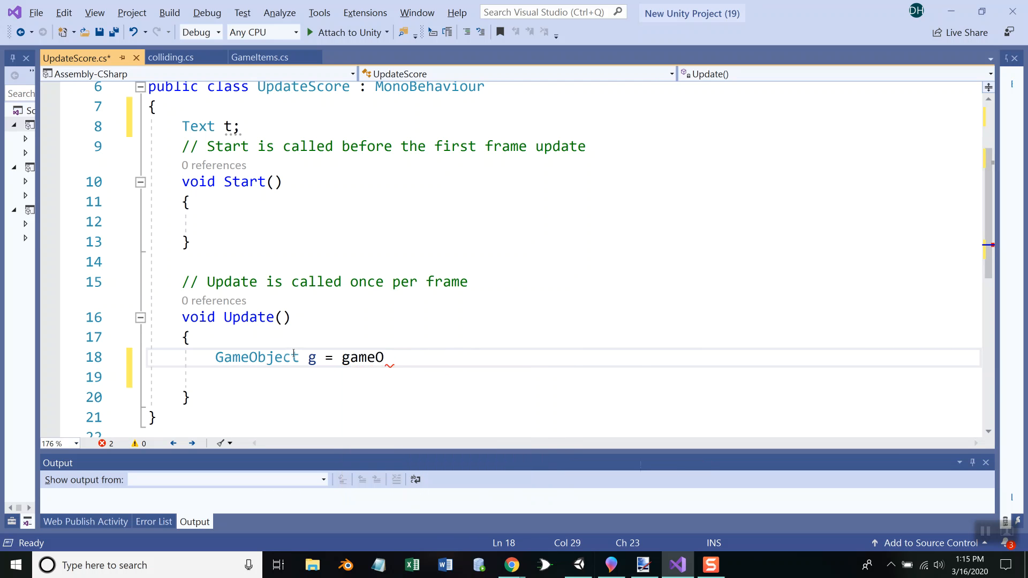
key("BackSpace")
key("BackSpace")
type("Game")
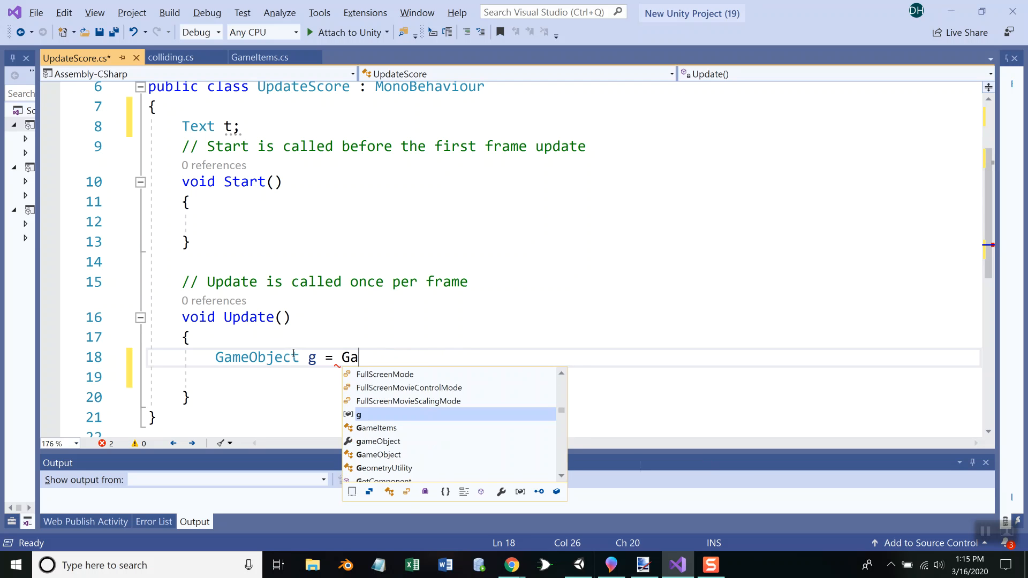
type("Objec")
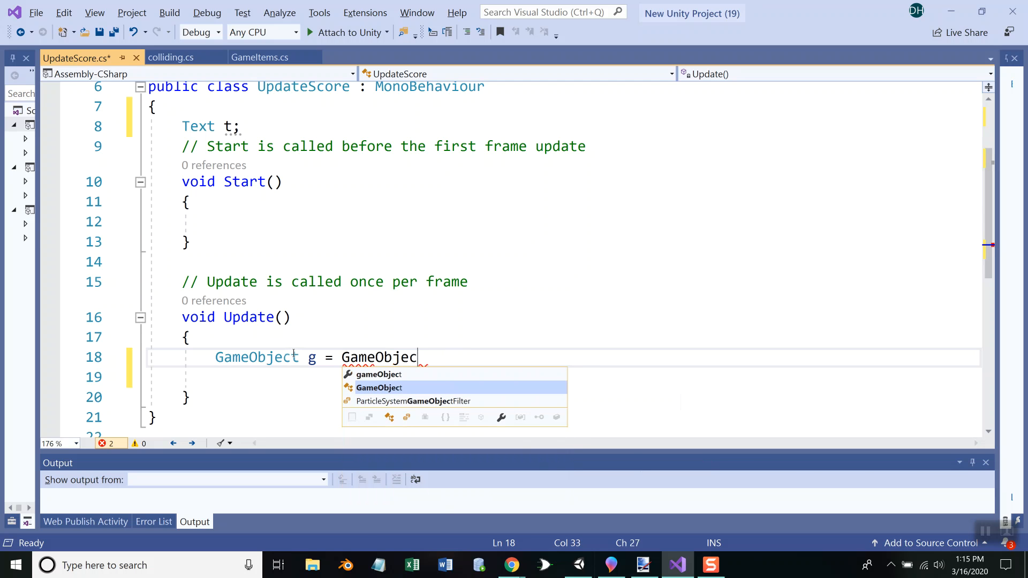
type("t.find")
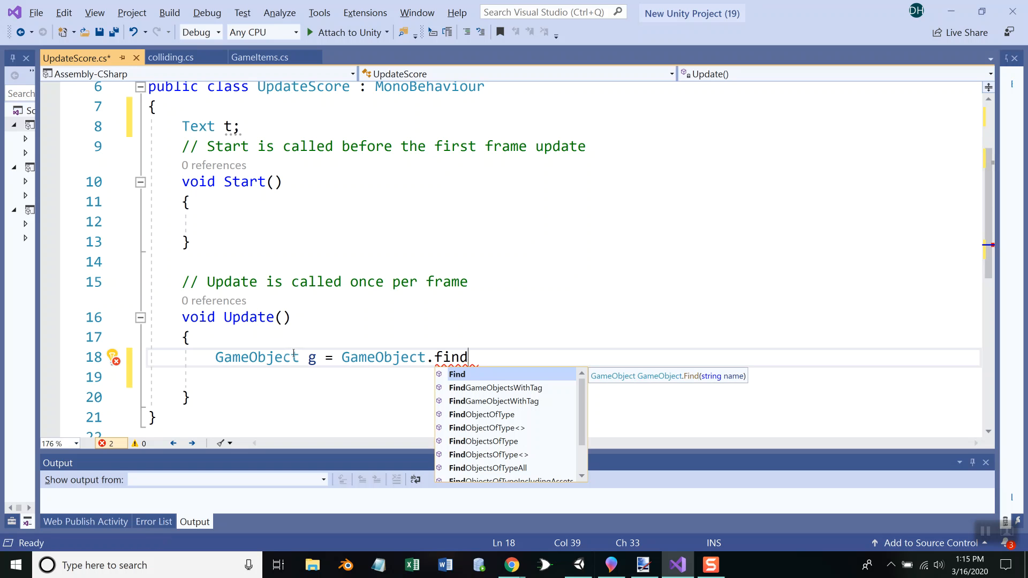
key("Tab")
type("(\"")
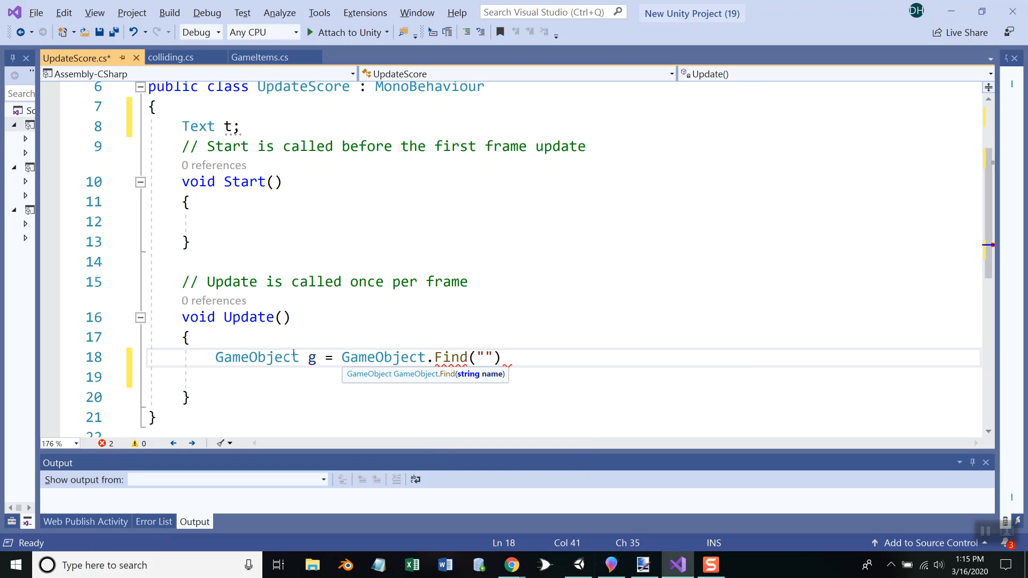
type("textscore\");")
Check the text object's exact name in Unity and correct the Find argument to "TextScore"
key("alt+Tab")
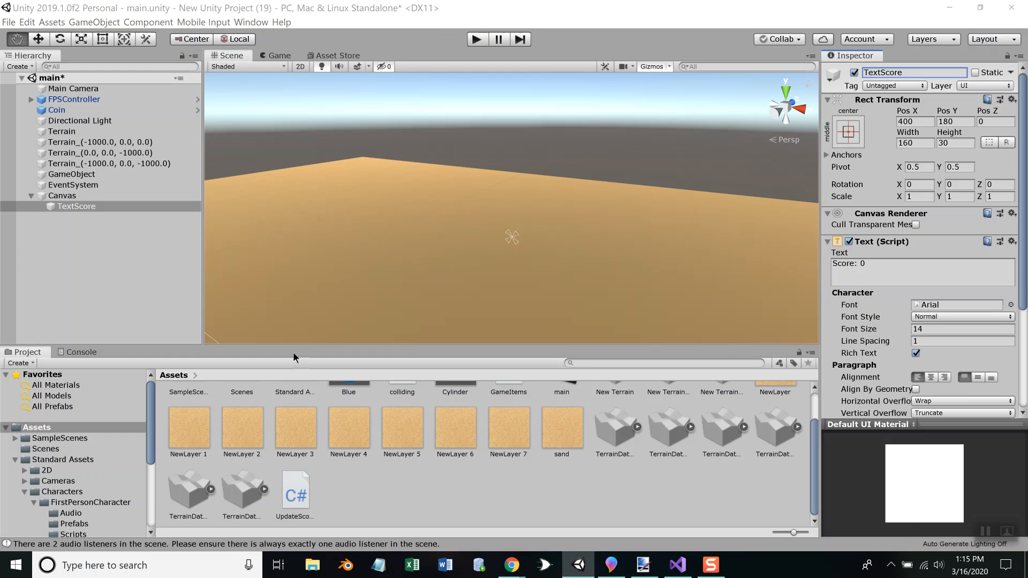
key("alt+Tab")
key("BackSpace")
key("BackSpace")
key("BackSpace")
key("BackSpace")
key("BackSpace")
key("BackSpace")
key("BackSpace")
key("BackSpace")
key("BackSpace")
key("BackSpace")
key("BackSpace")
key("BackSpace")
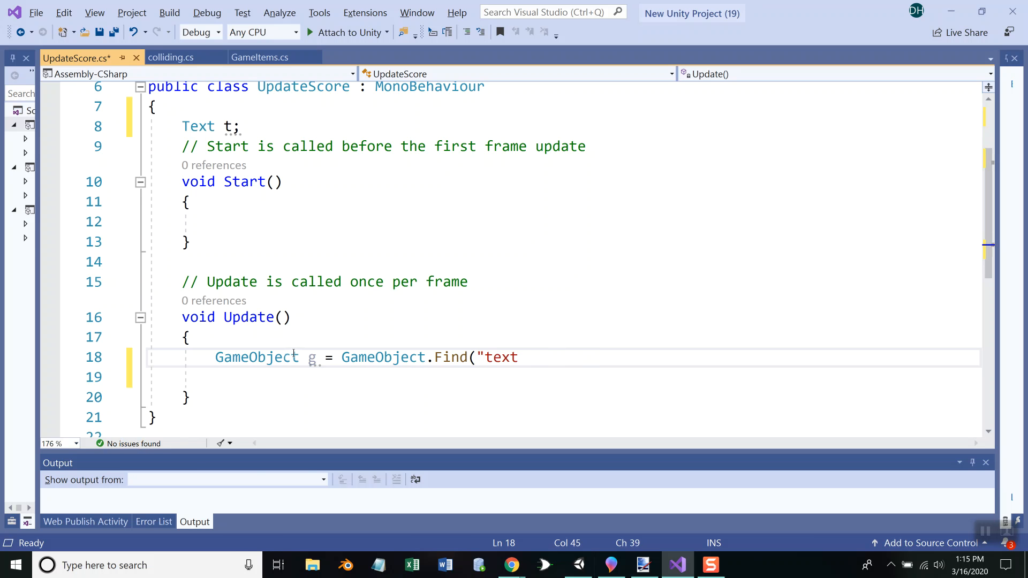
type("Tex")
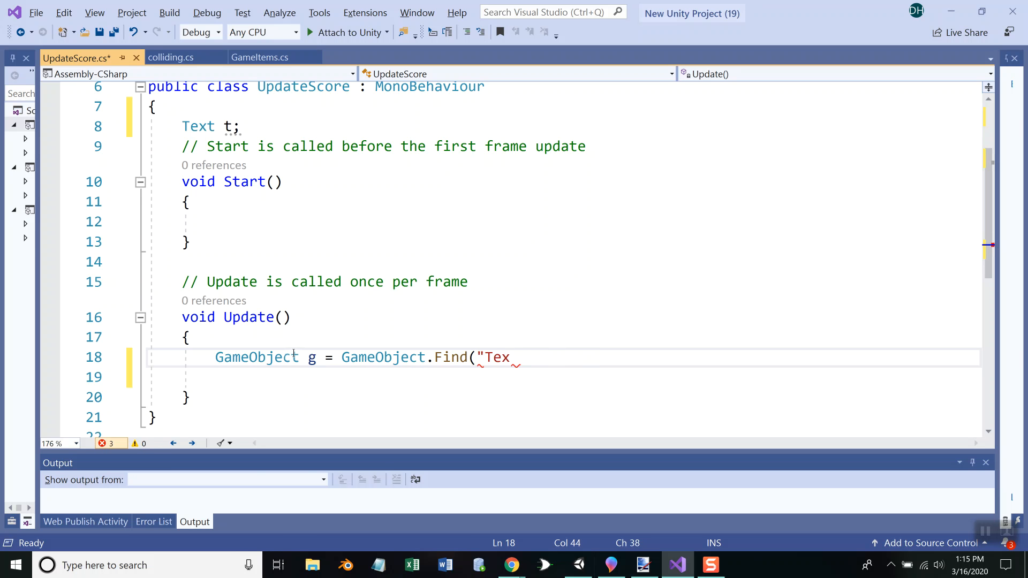
type("tScore\");")
Below the Find line in Update, start a statement that gets the found object's Text component with g.GetComponent<Text>()
key("Return")
type("g.")
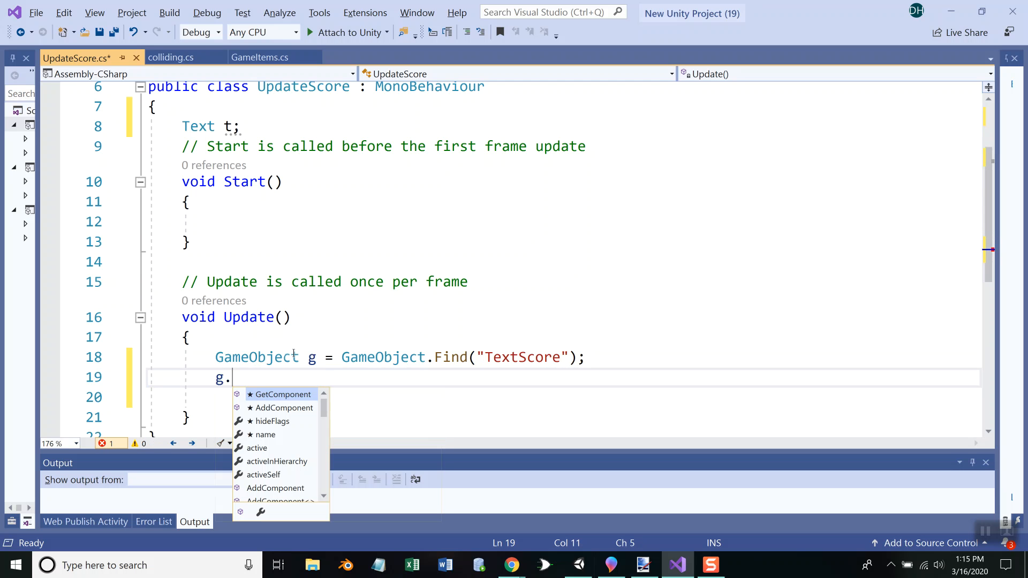
type("tex")
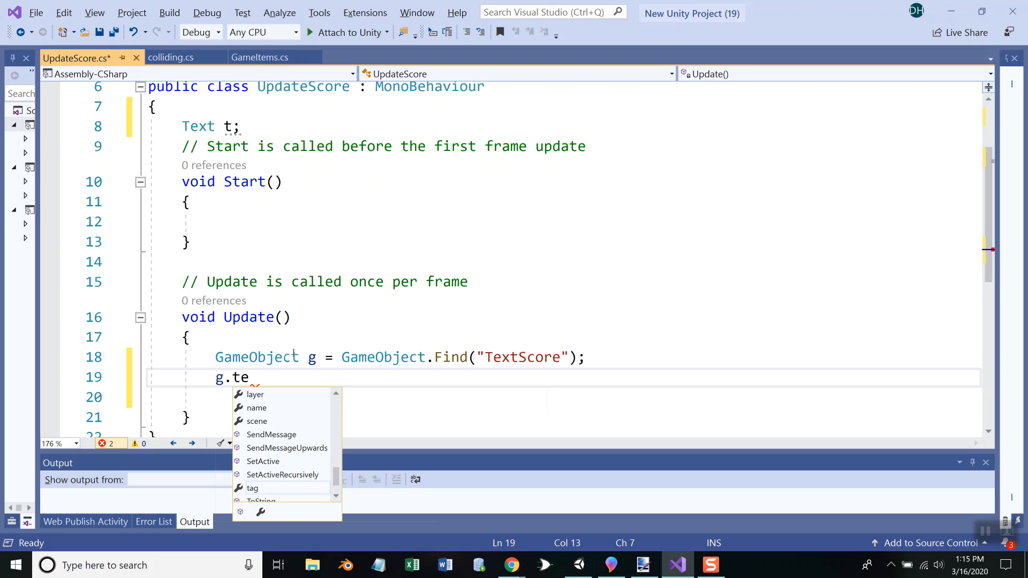
key("BackSpace")
key("BackSpace")
key("BackSpace")
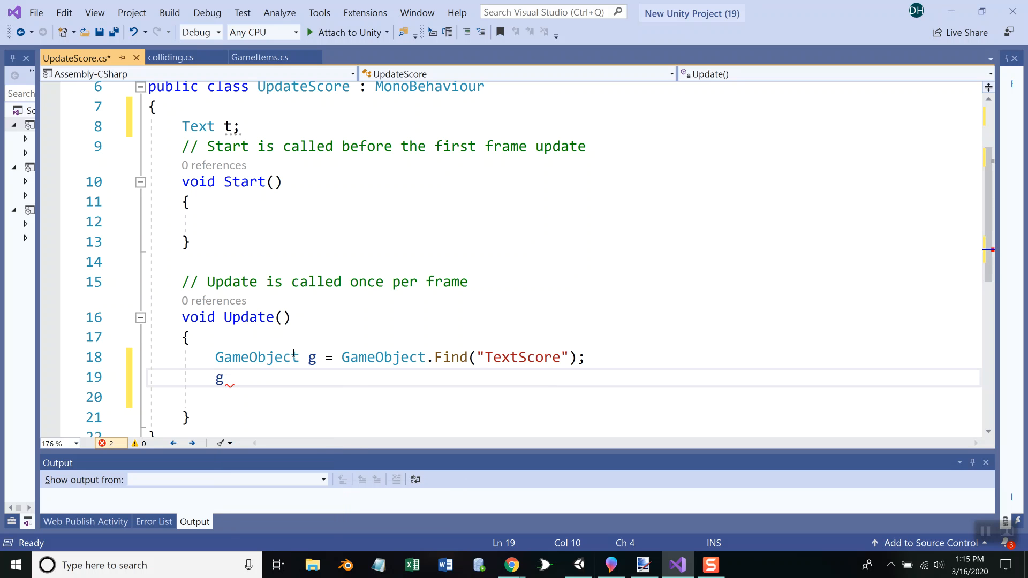
type("get")
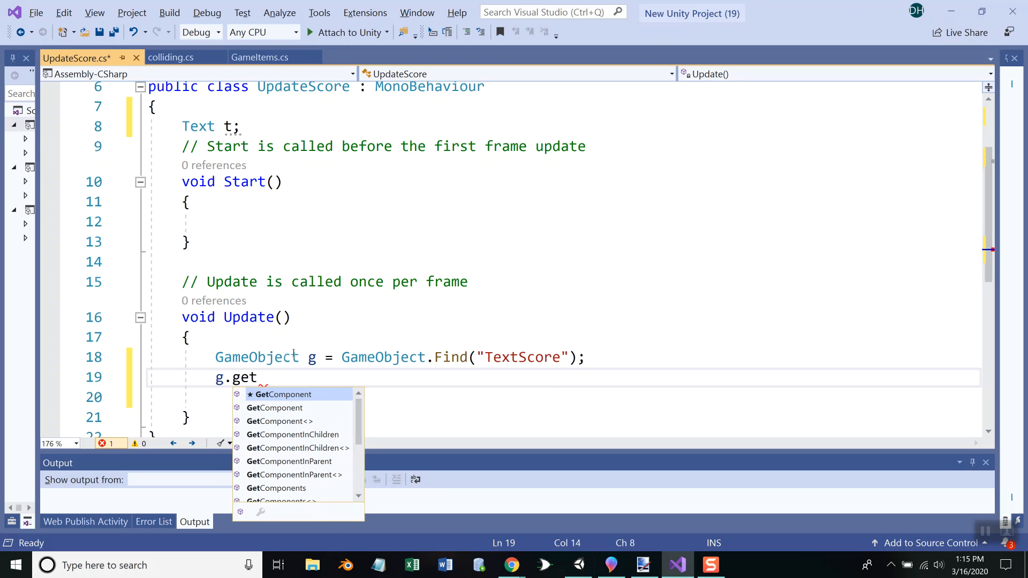
key("Down")
key("Down")
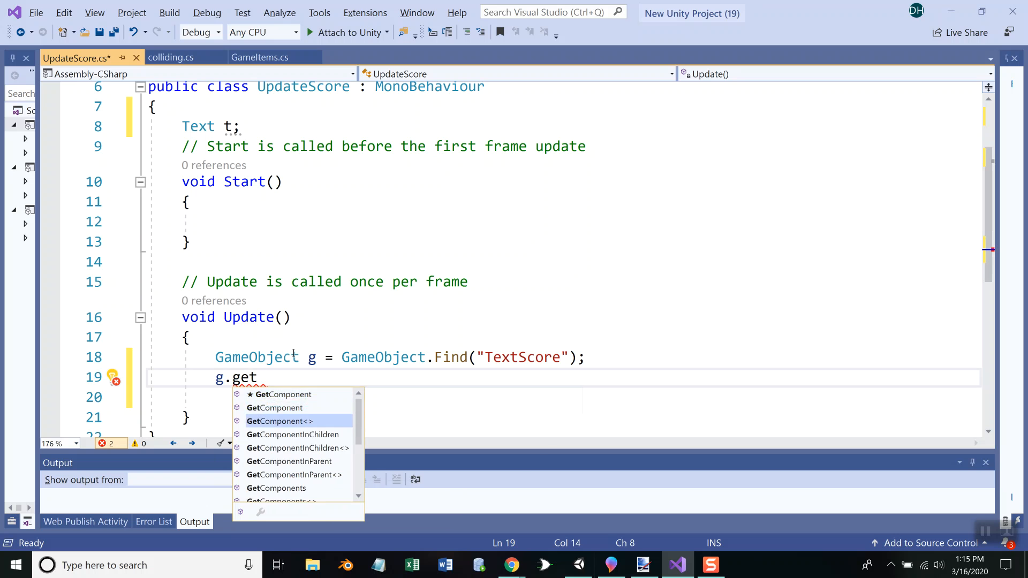
key("Tab")
type("<Te")
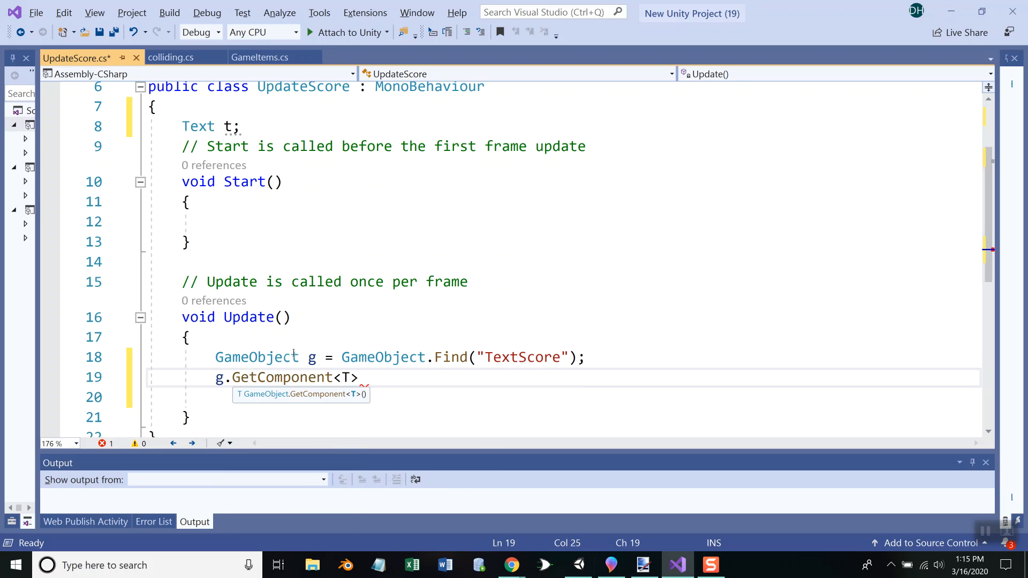
type("xt>")
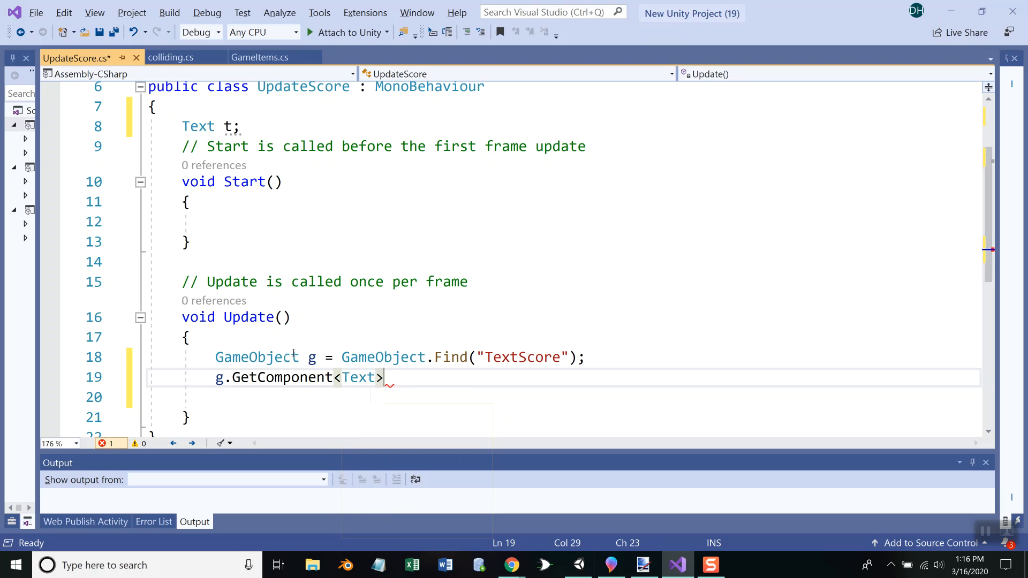
type("(")
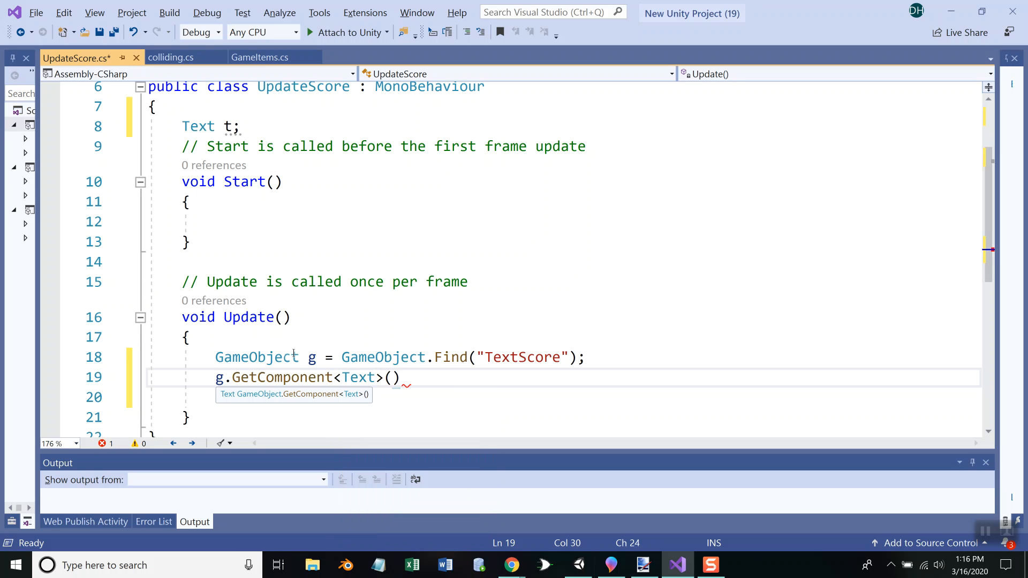
type(").")
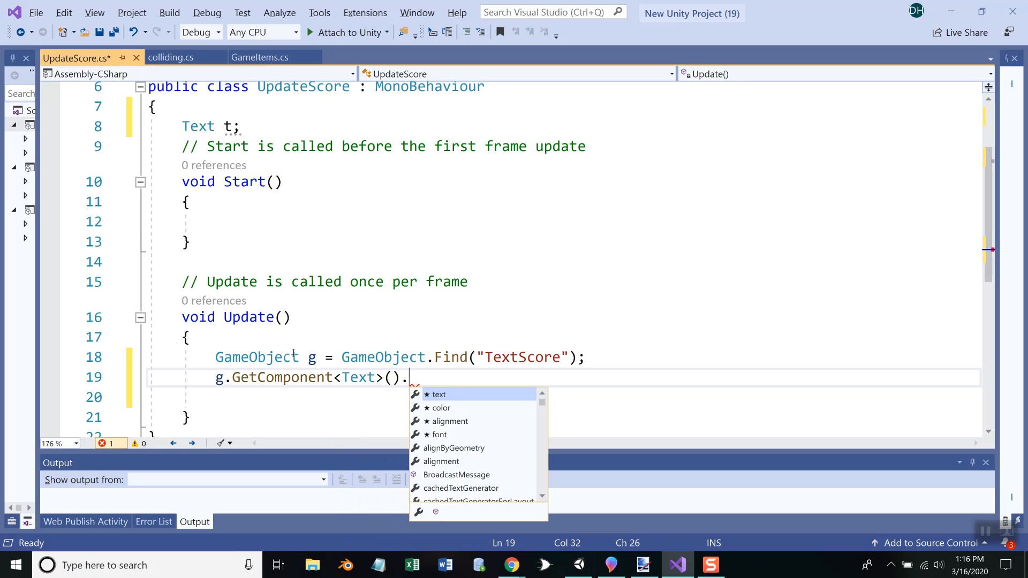
type("text")
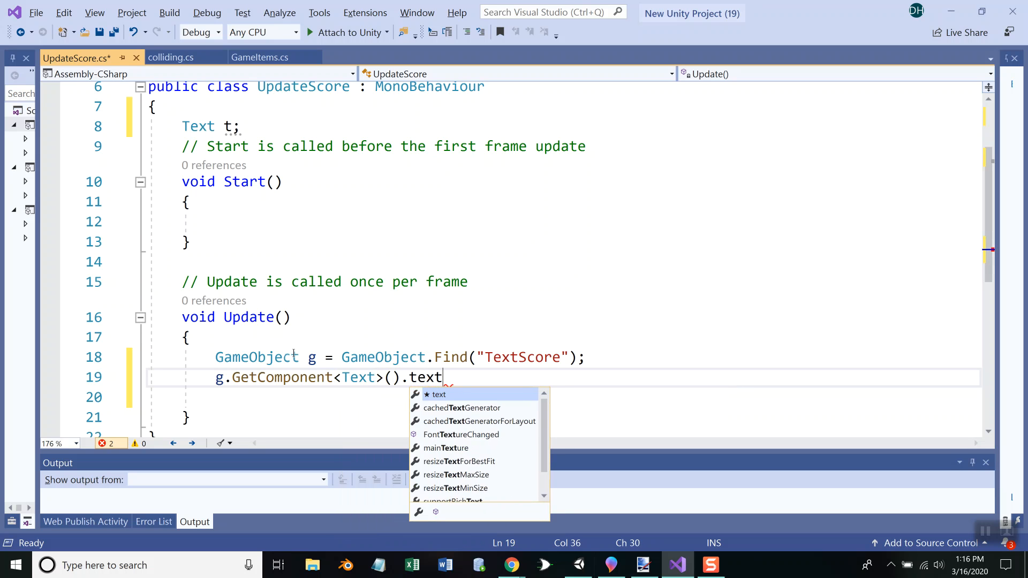
Complete the statement by assigning "happy" to the component's text property, and save the scripts
key("Escape")
type("= ")
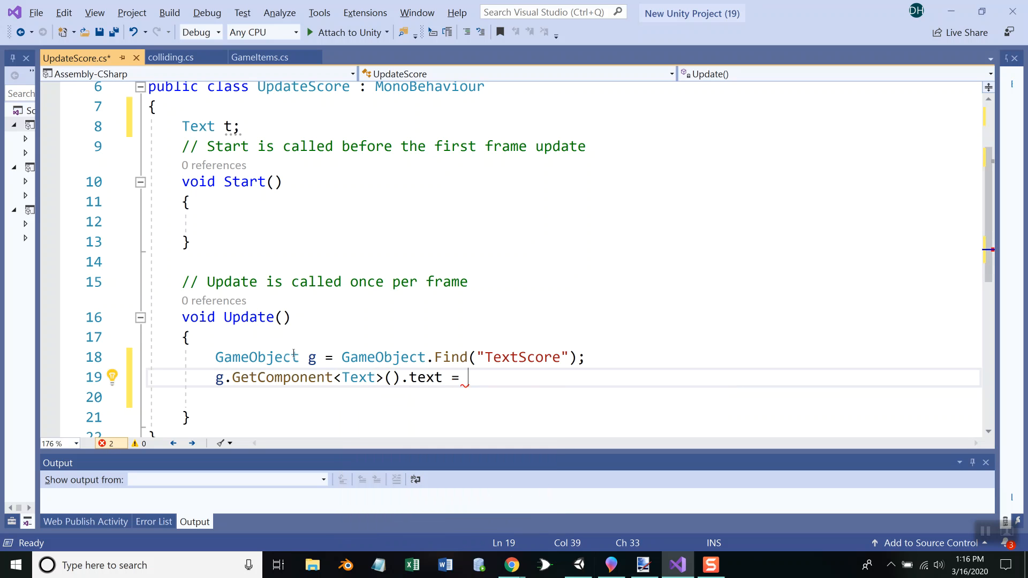
type("\"happy\"")
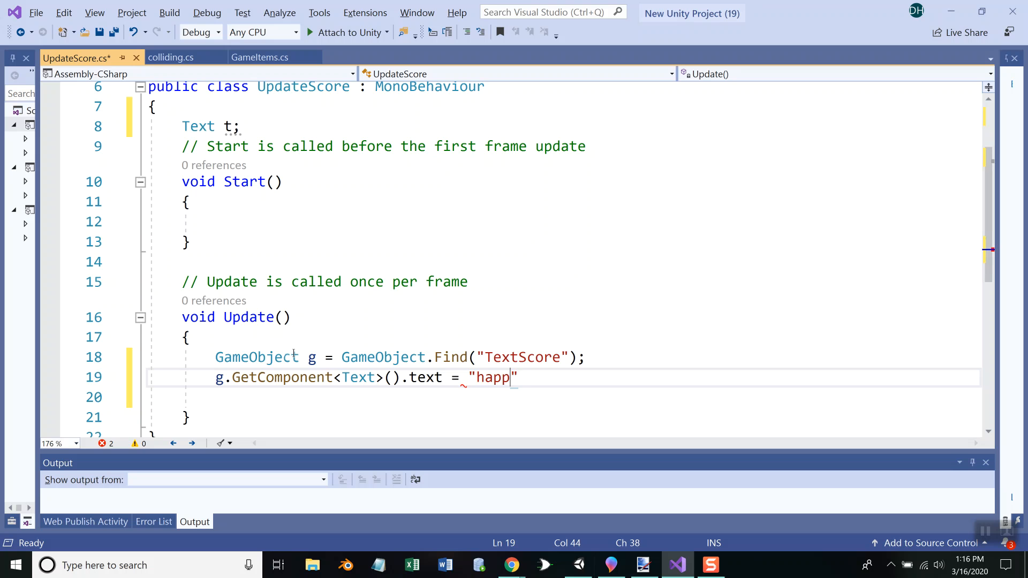
type(";")
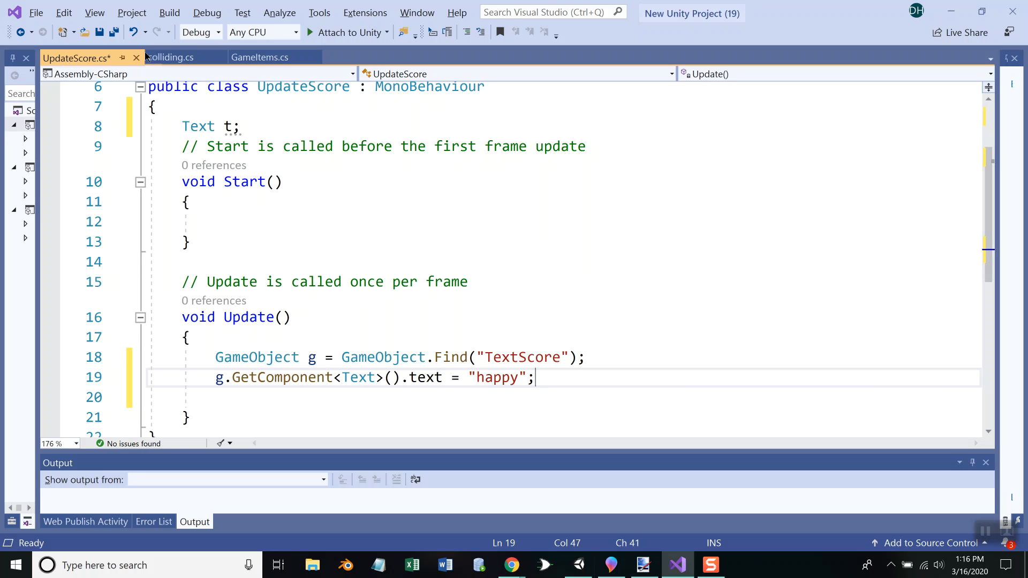
left_click(113, 31)
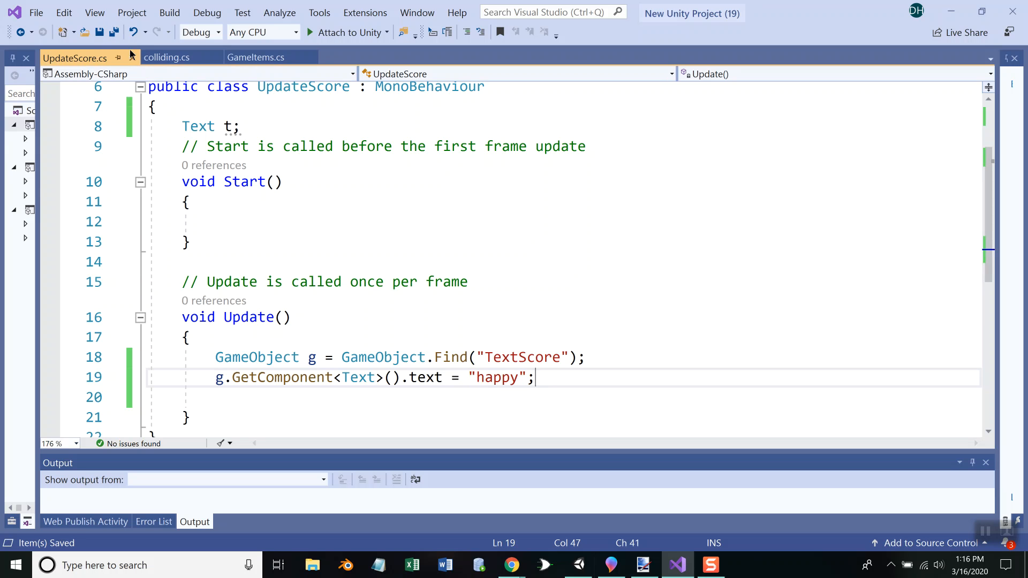
Switch to Unity, run the game to check the on-screen text, and stop play mode
key("alt+Tab")
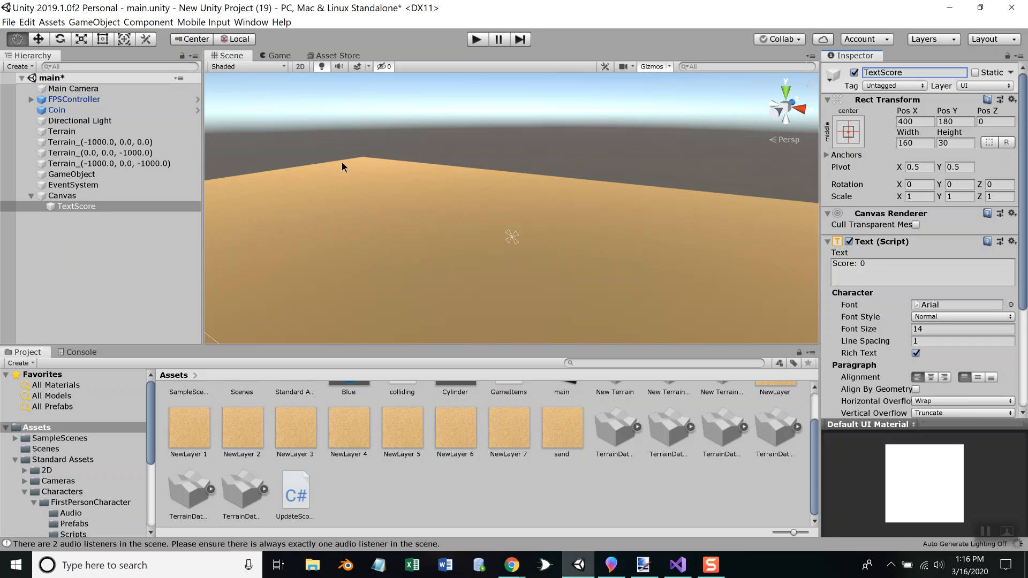
left_click(480, 39)
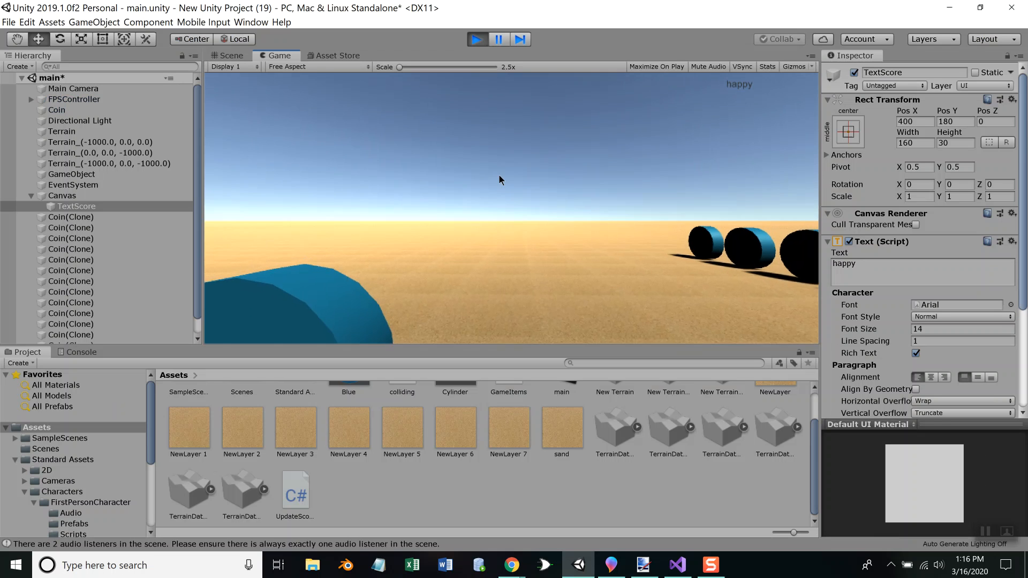
left_click(476, 38)
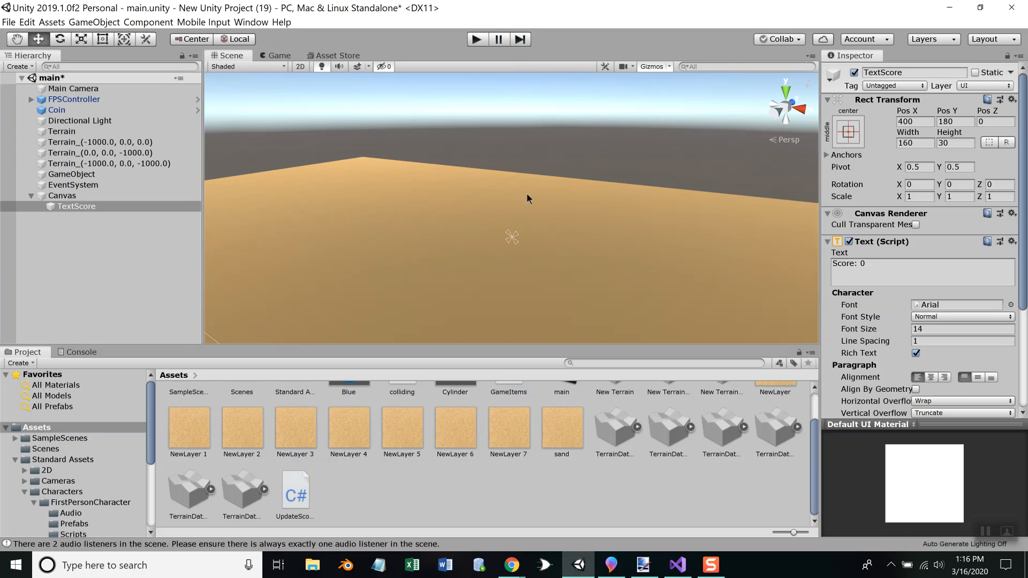
Switch to Visual Studio and start a new first statement in Update with this.GetComponent<Text>()
key("alt+Tab")
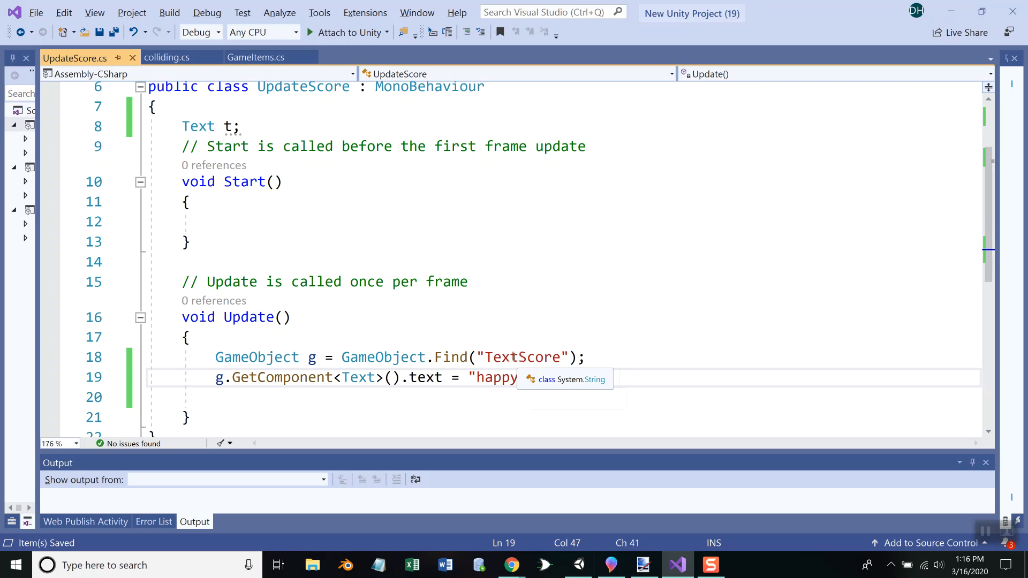
double_click(358, 377)
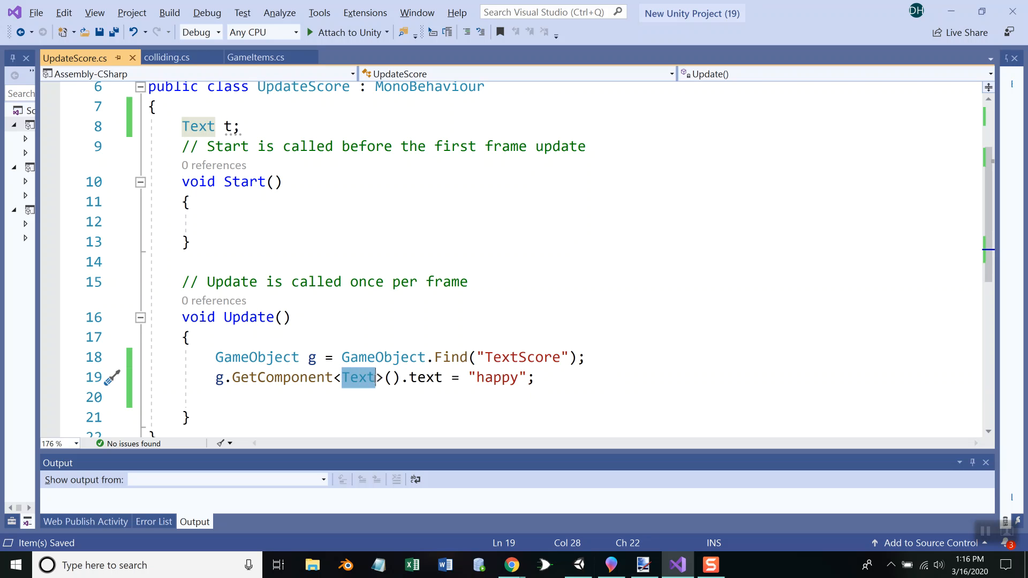
left_click(275, 336)
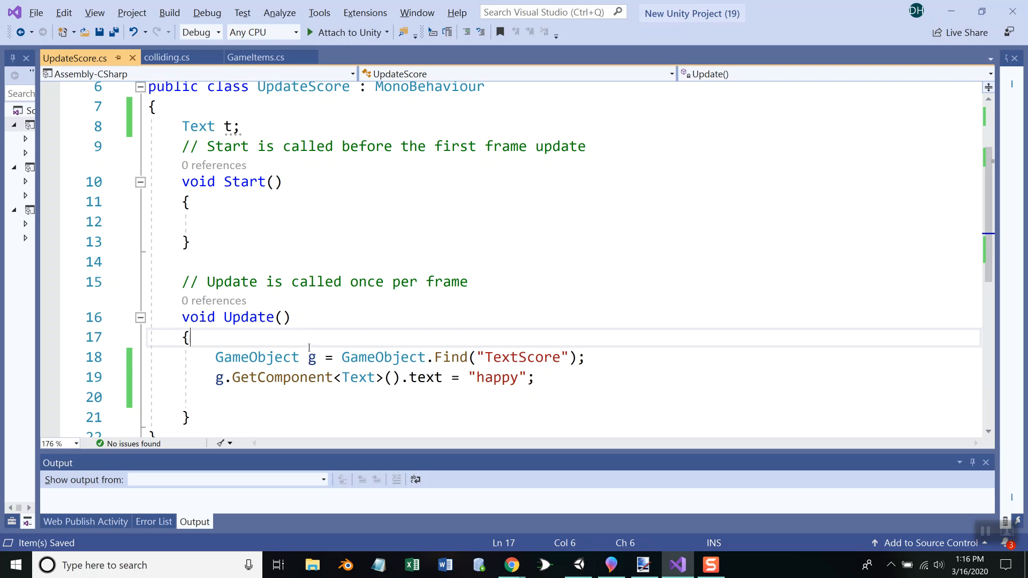
key("Return")
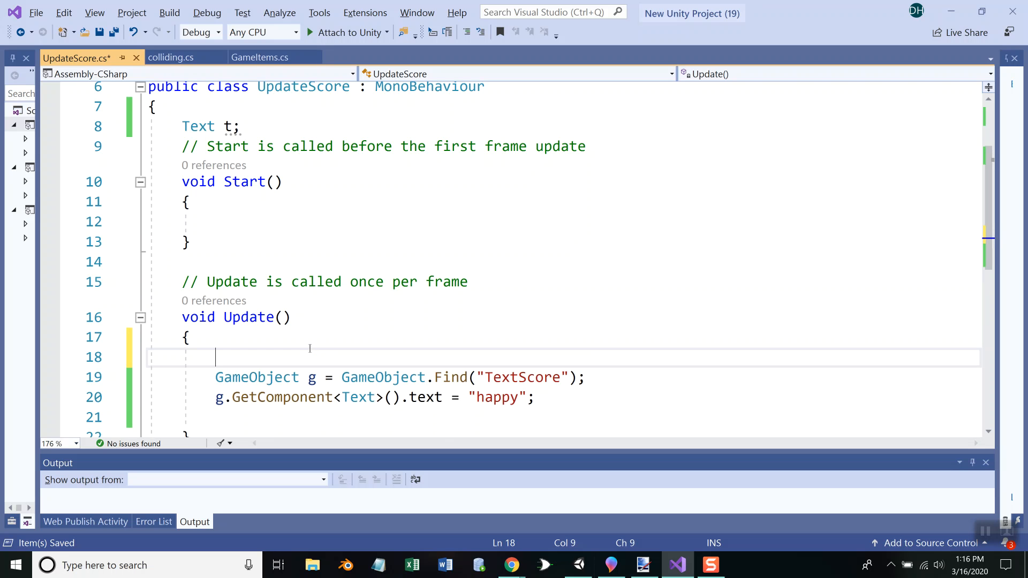
type("this.get")
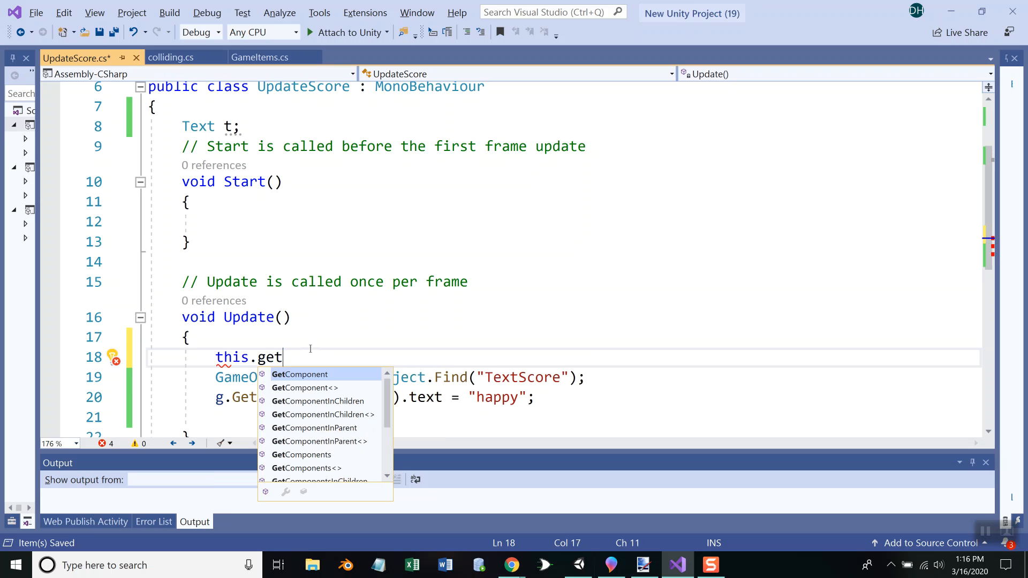
key("Tab")
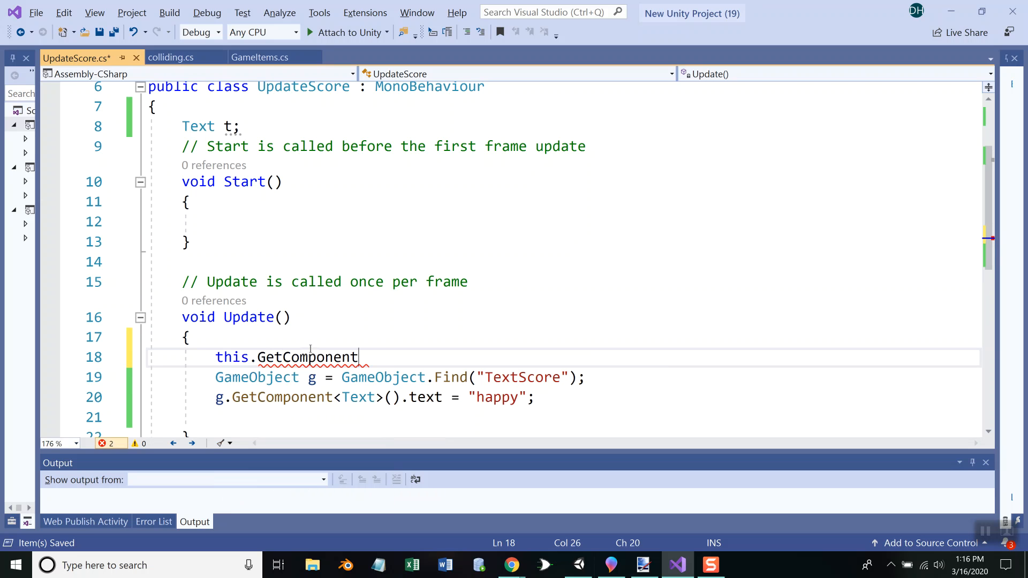
type("<Tex")
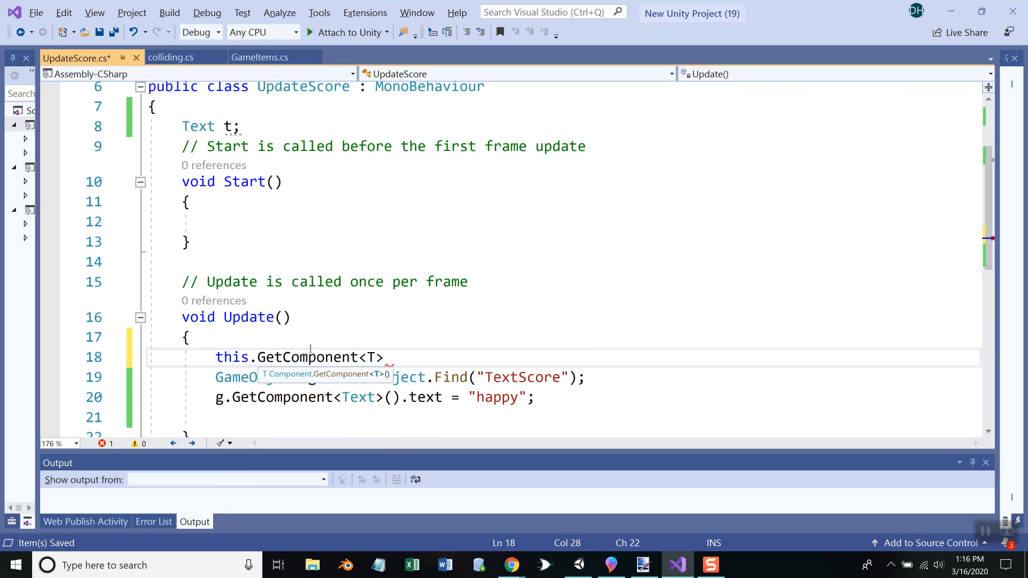
type("t>()")
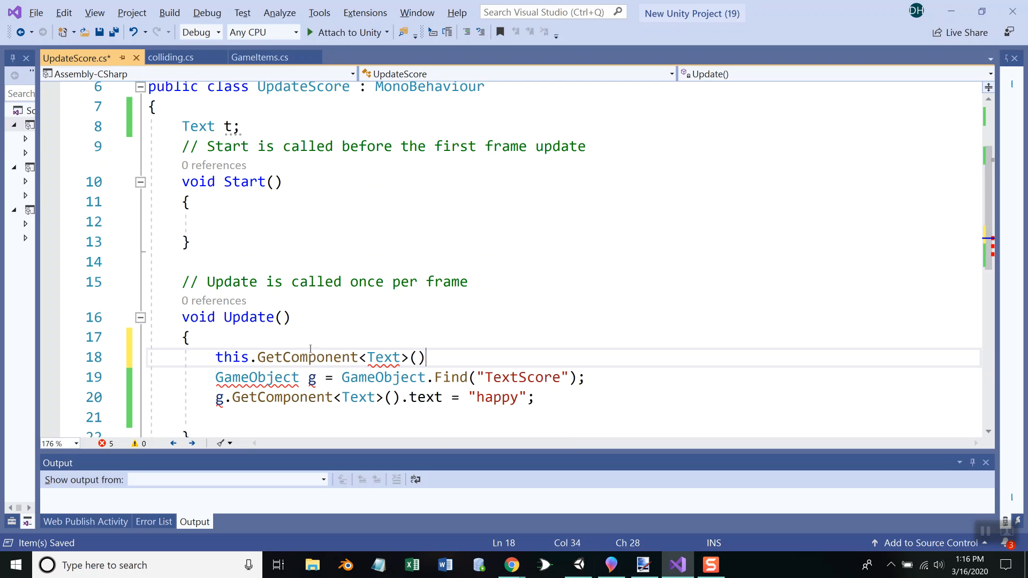
type(".text =")
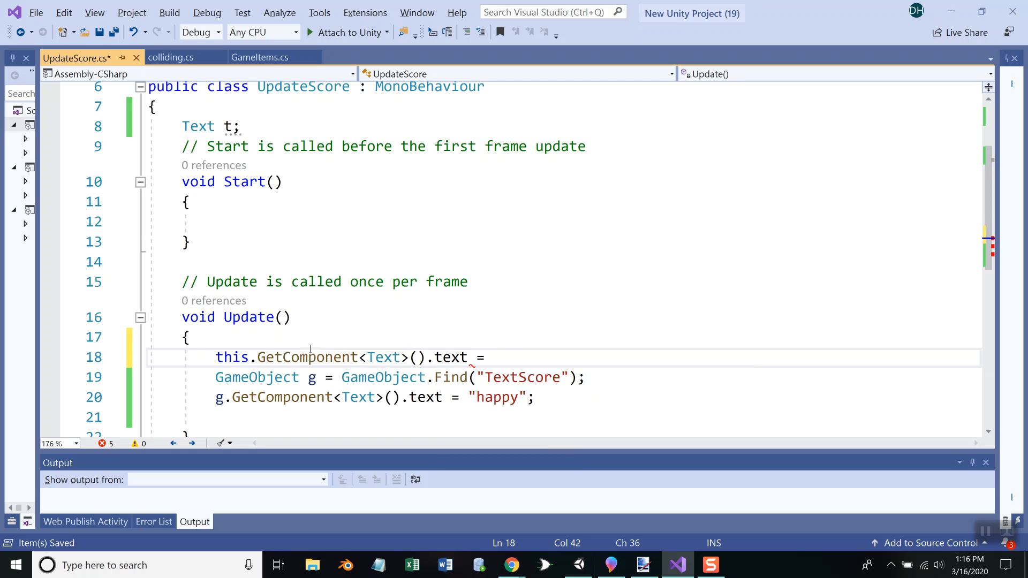
type(" \"Score: \"")
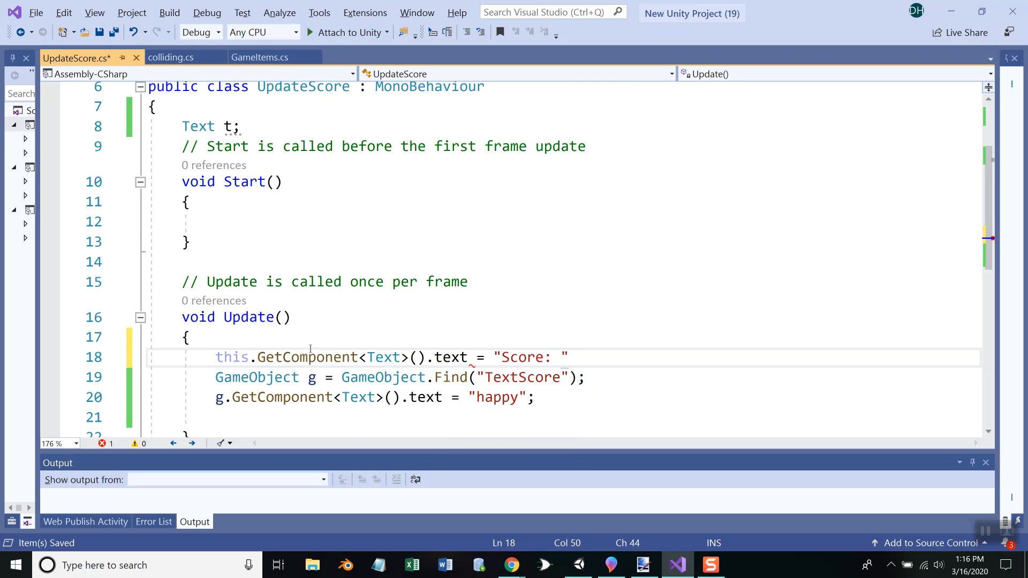
type(" + ")
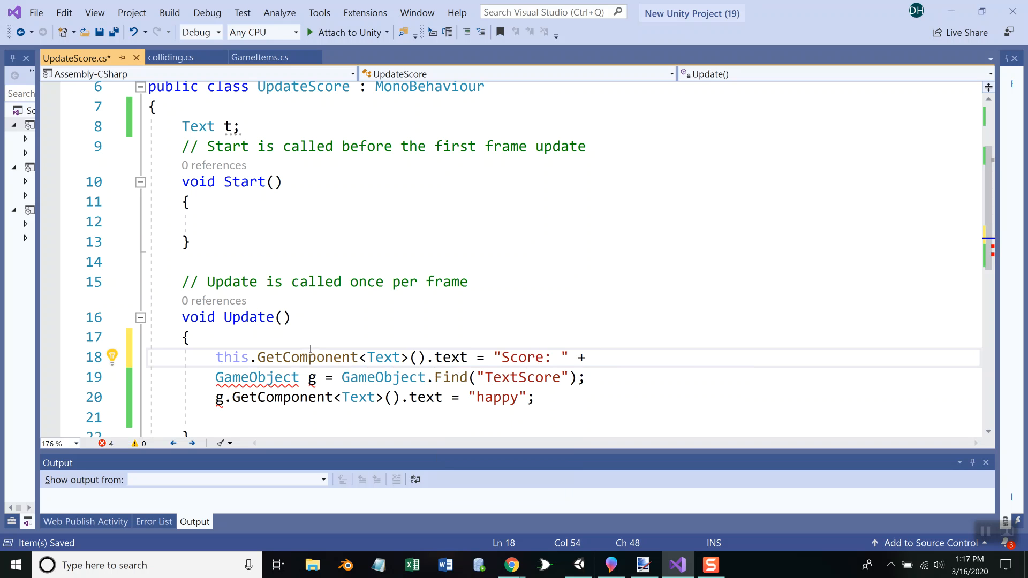
type("GameItems.score")
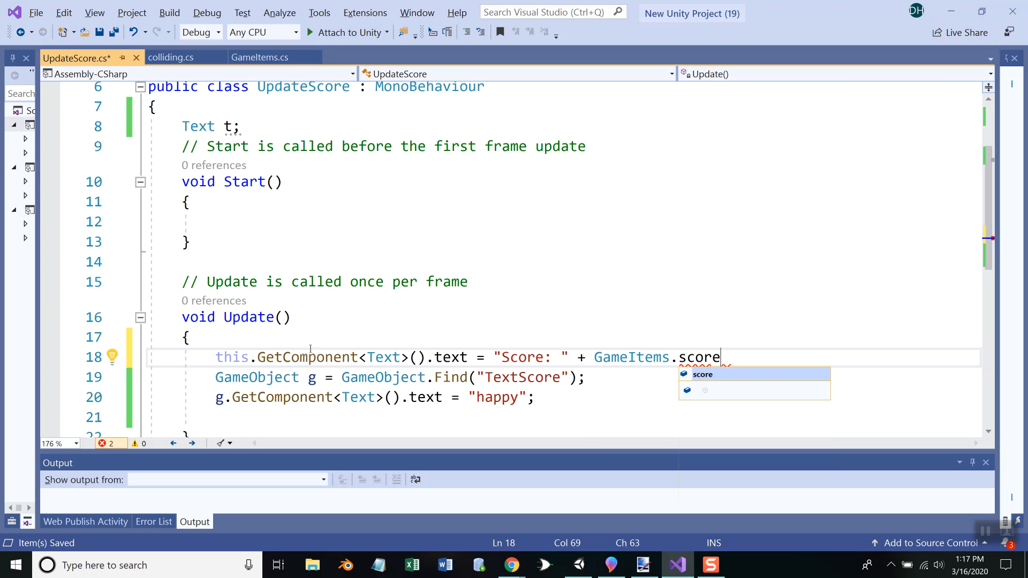
type(";")
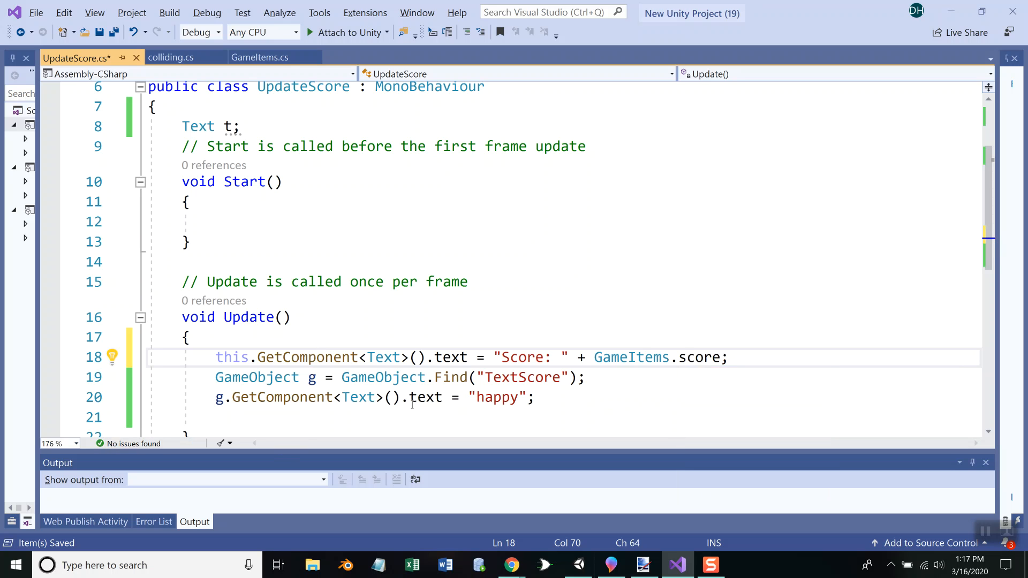
Delete the GameObject.Find line and the "happy" text assignment from Update, and save the scripts
left_click_drag(541, 400, 140, 378)
key("BackSpace")
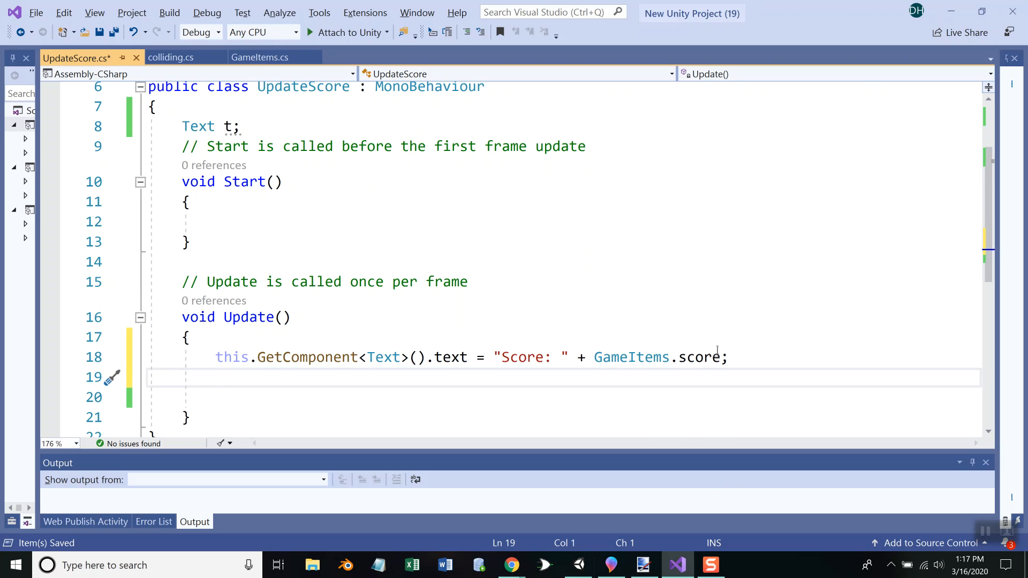
left_click(510, 389)
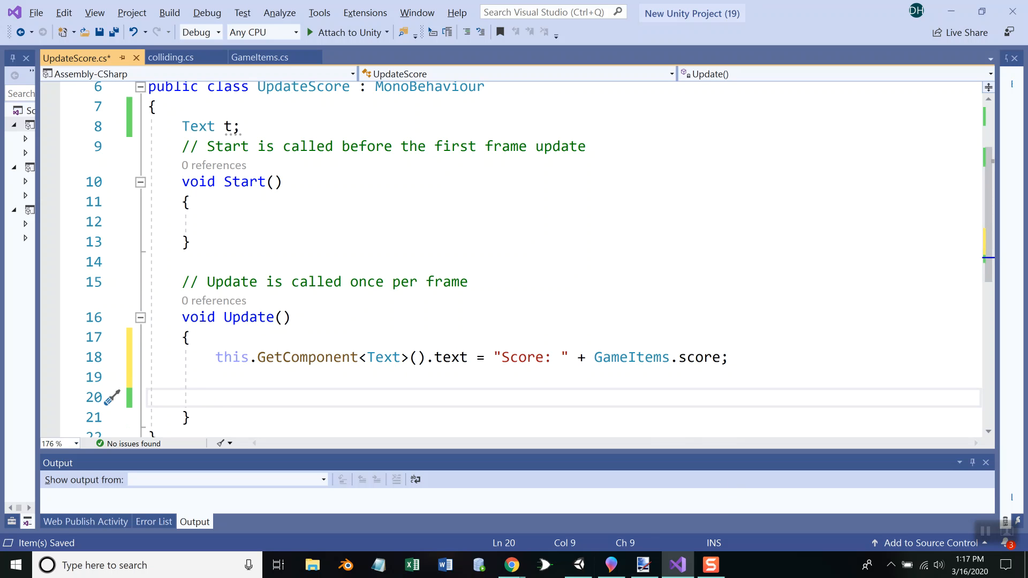
left_click(114, 32)
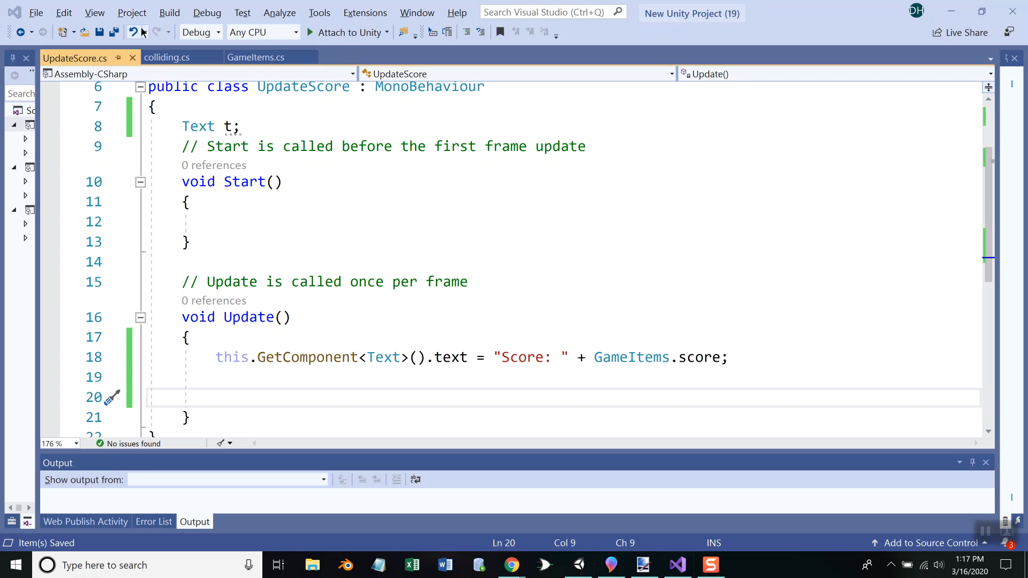
Switch to Unity, run the game and walk through the rows of coins to test the on-screen score, and stop play mode
key("alt+Tab")
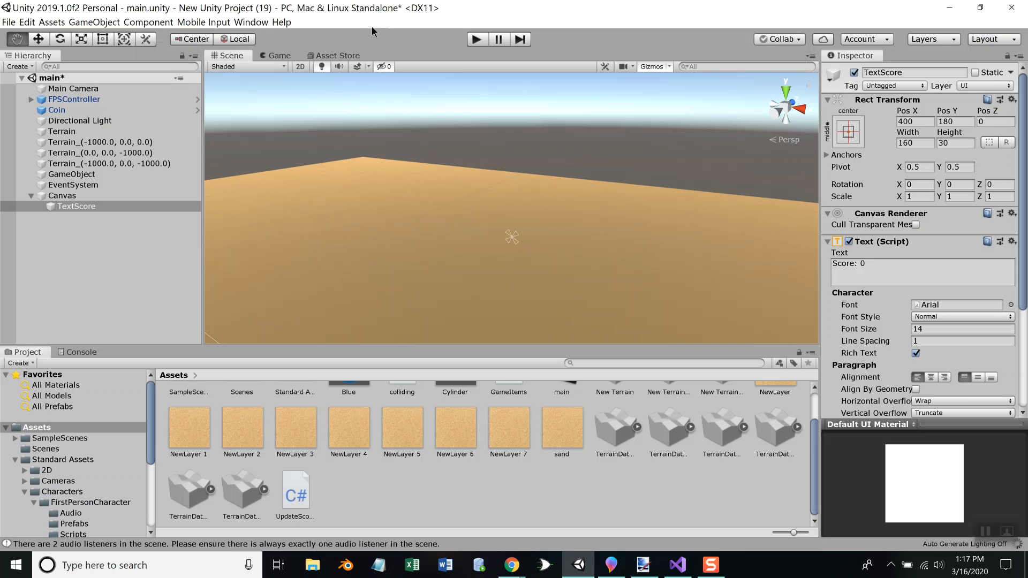
left_click(476, 39)
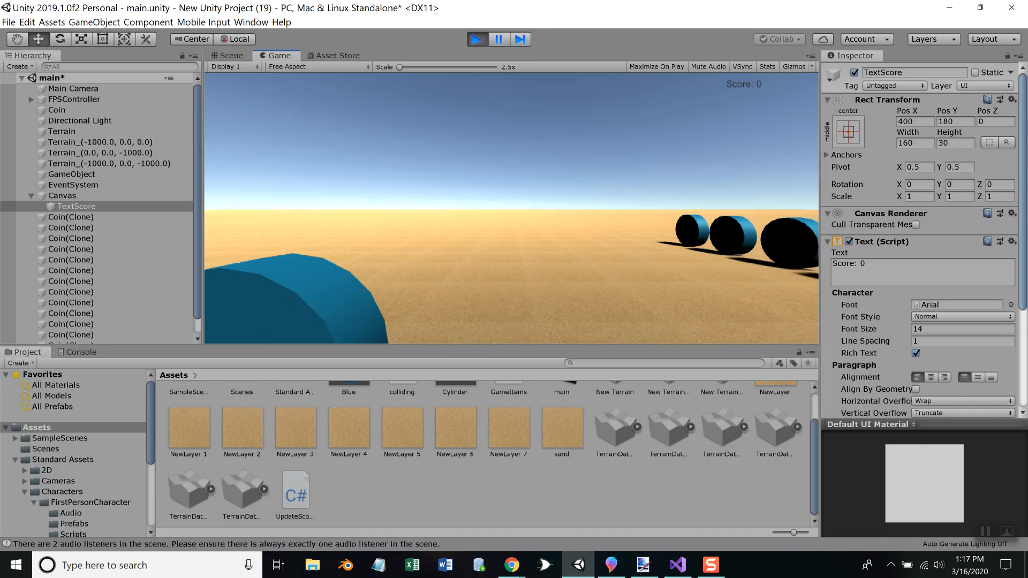
key("w")
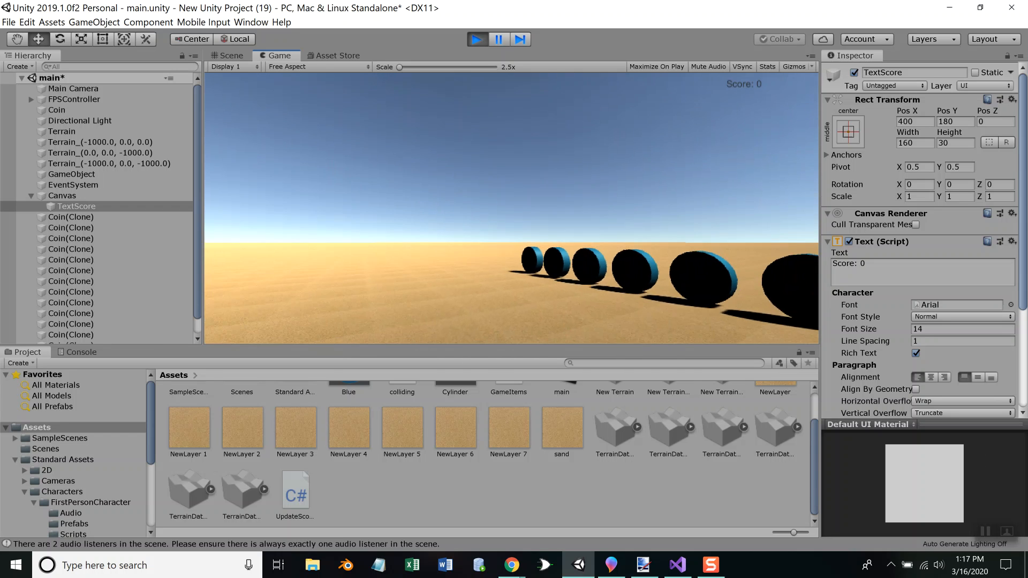
key("w")
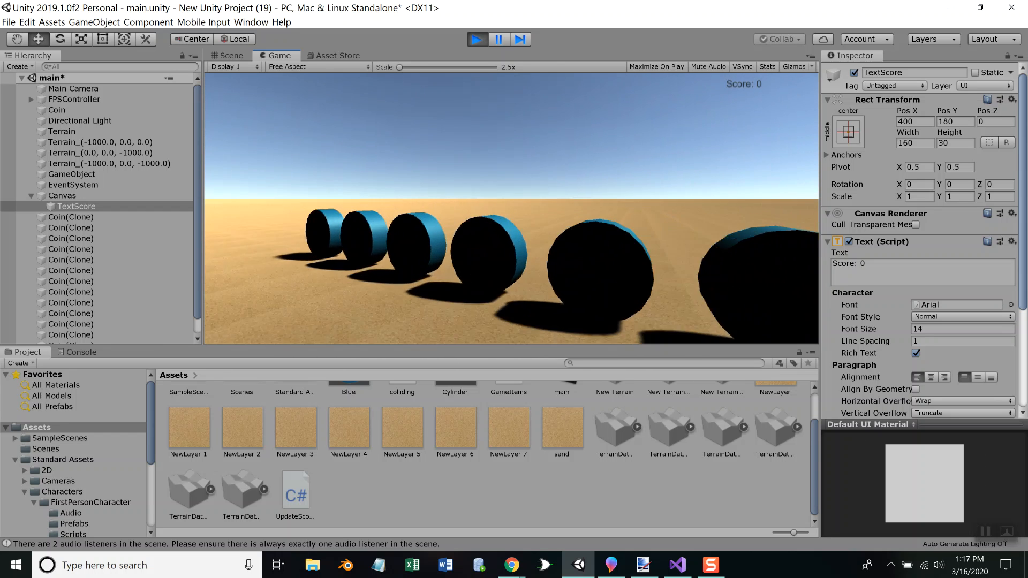
key("w")
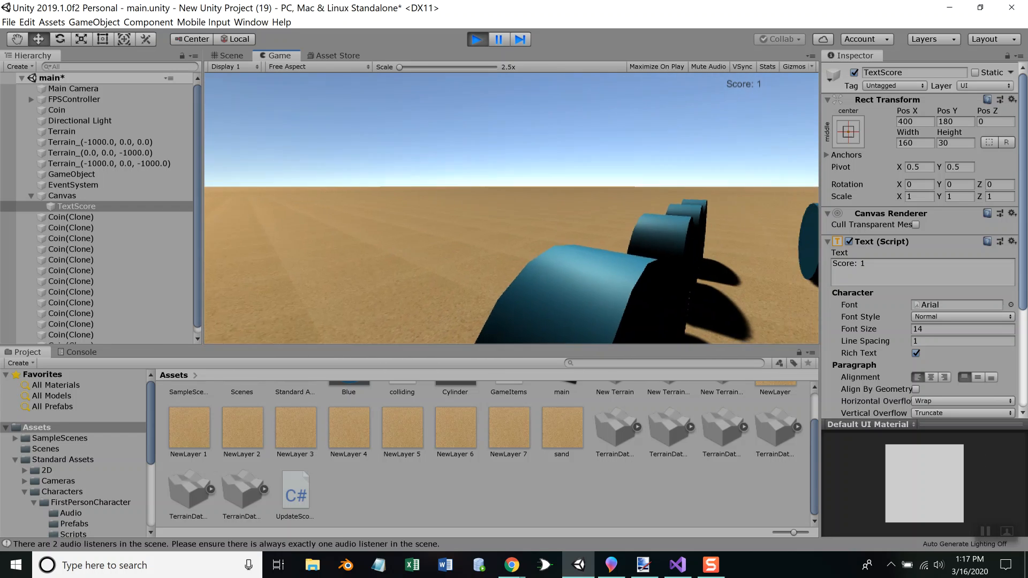
key("w")
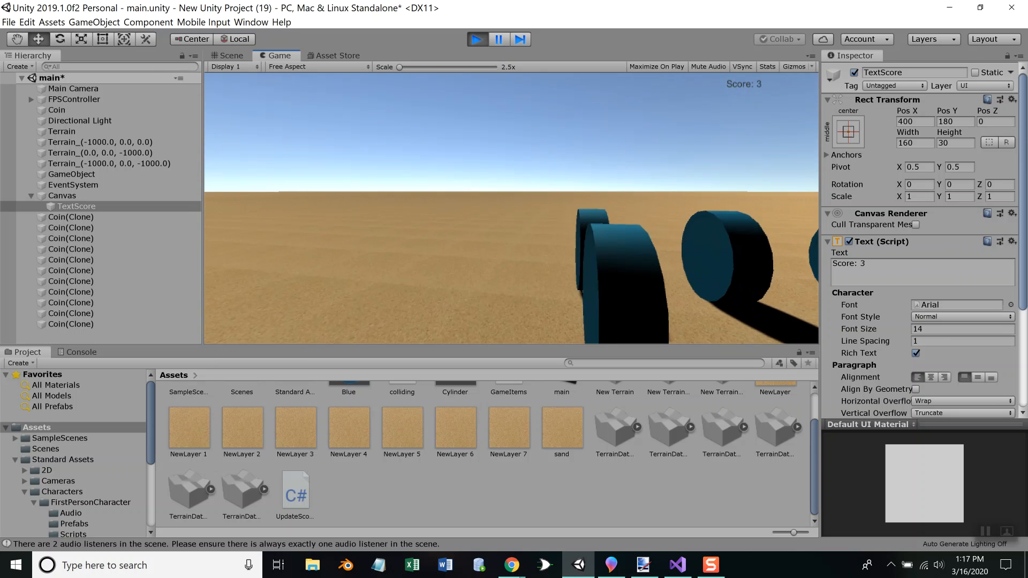
key("w")
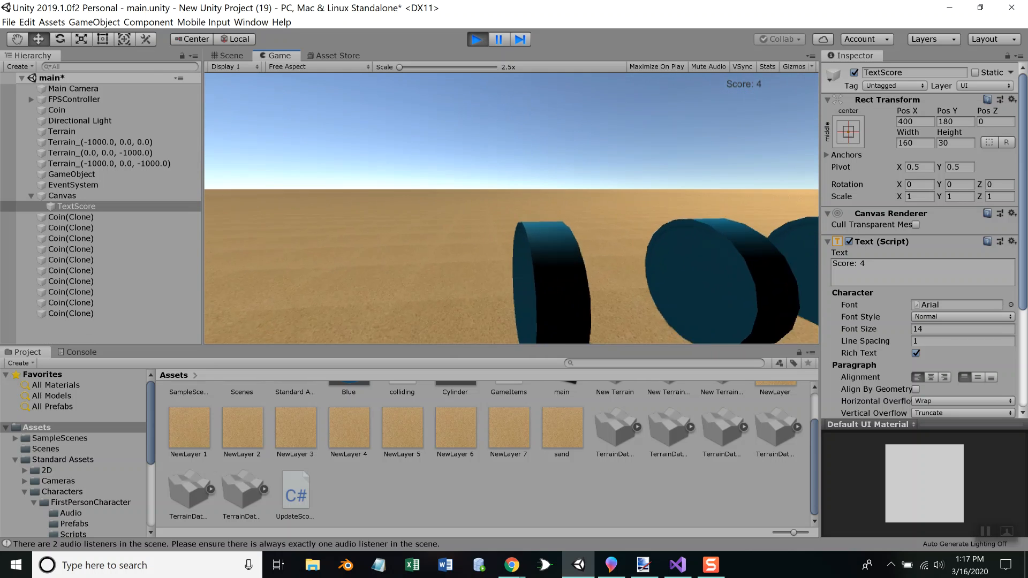
key("w")
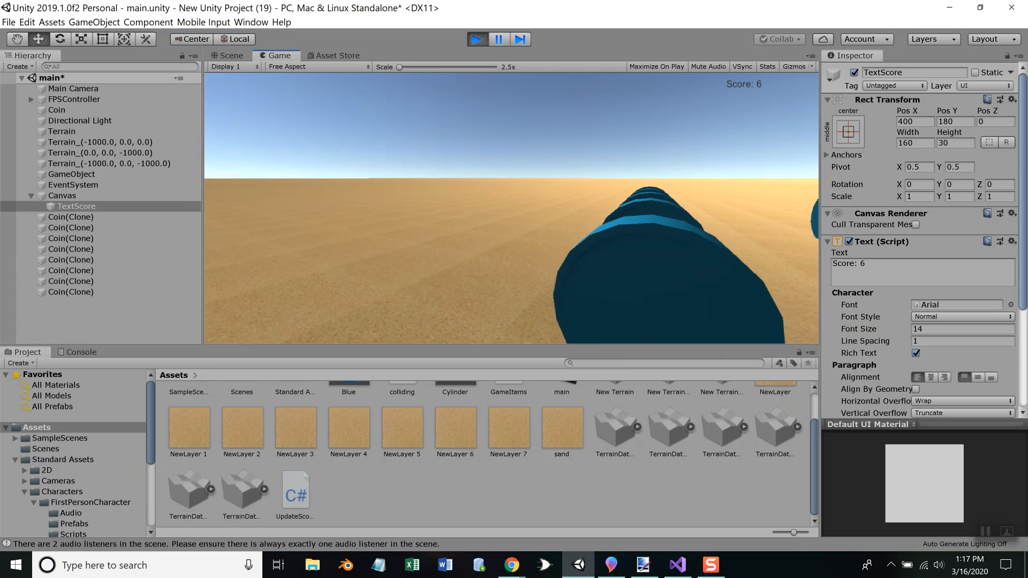
key("w")
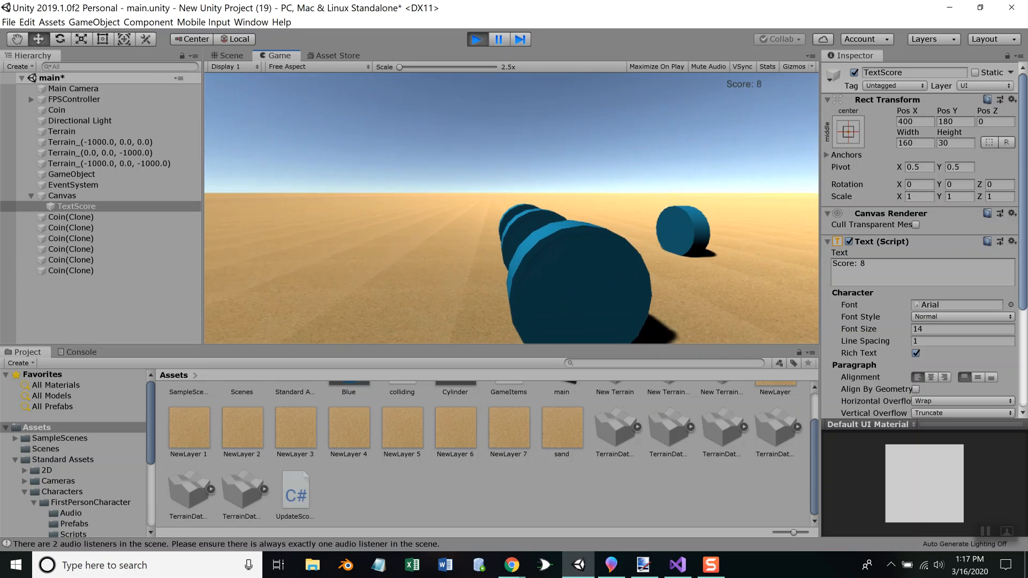
key("w")
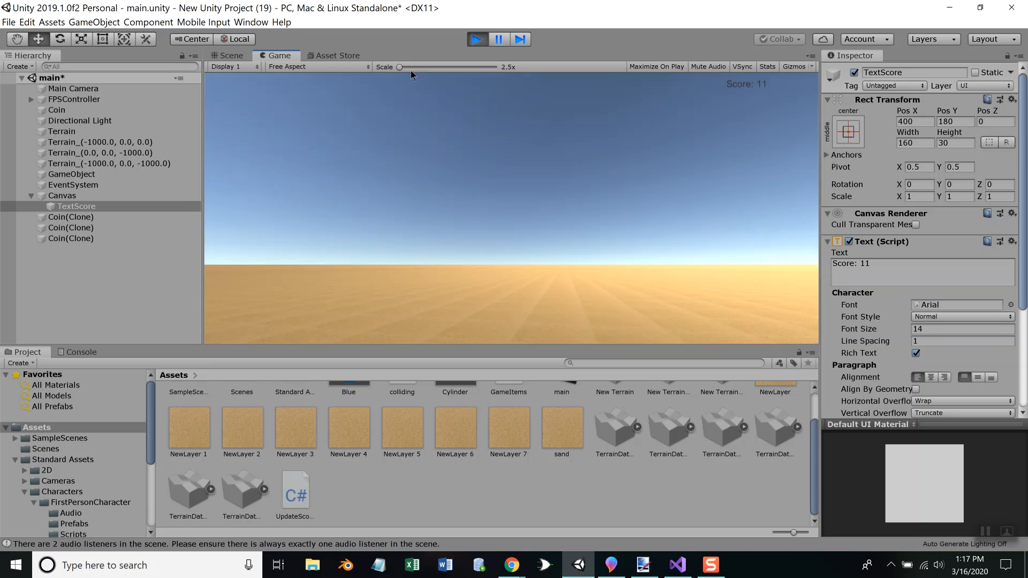
left_click(474, 39)
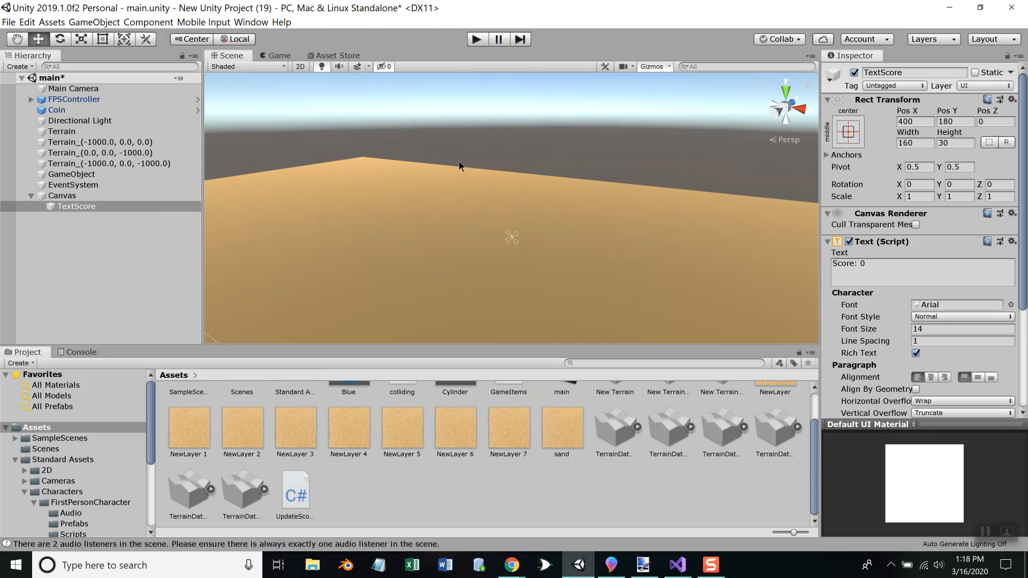
Switch to Visual Studio and delete the unused Text t; declaration and its leftover line from the UpdateScore class
key("alt+Tab")
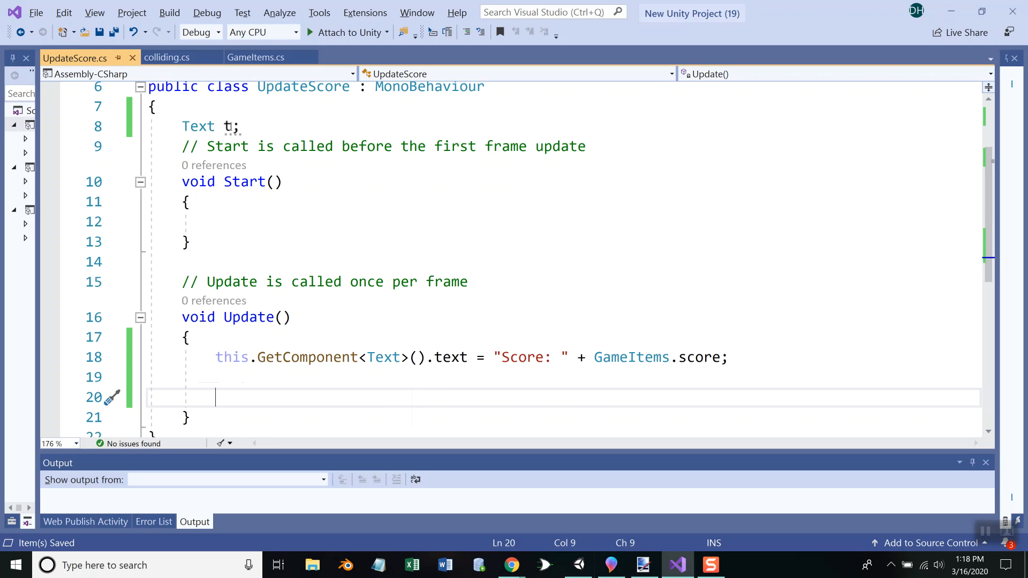
left_click_drag(241, 126, 126, 130)
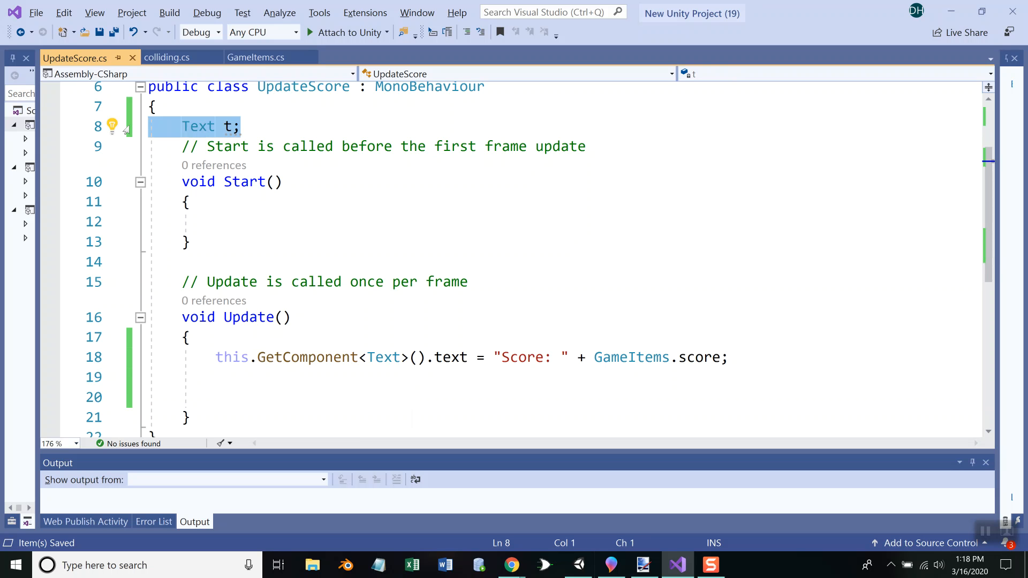
key("Delete")
key("Delete")
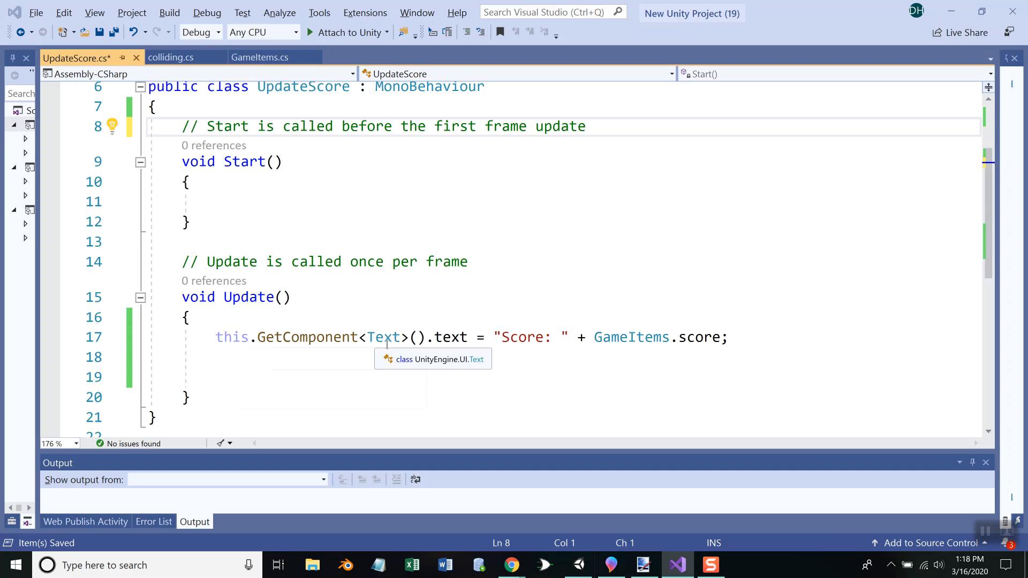
Compare TextScore's Text component and its text field in Unity with the GetComponent<Text>().text statement in the UpdateScore script
key("alt+Tab")
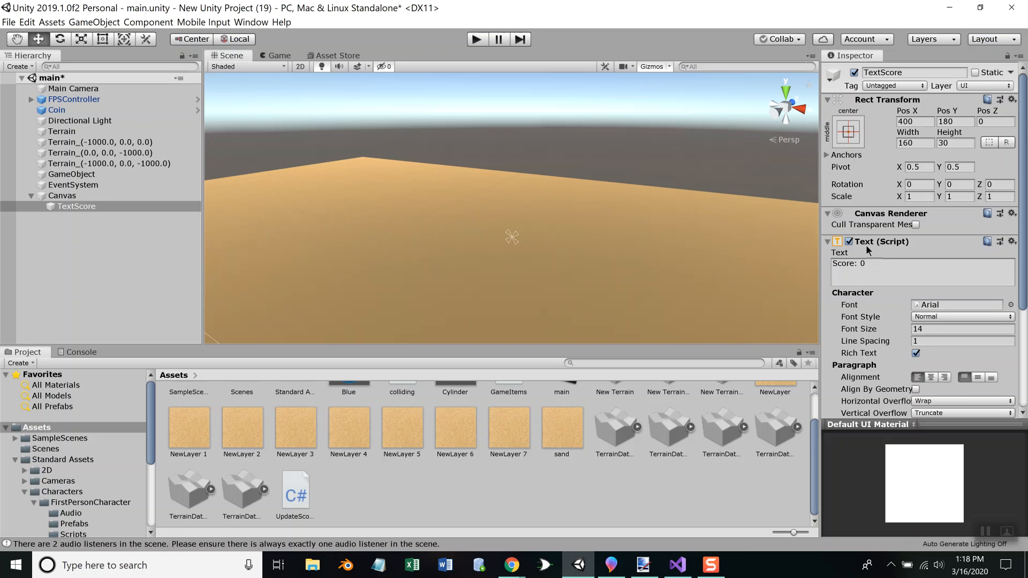
key("alt+Tab")
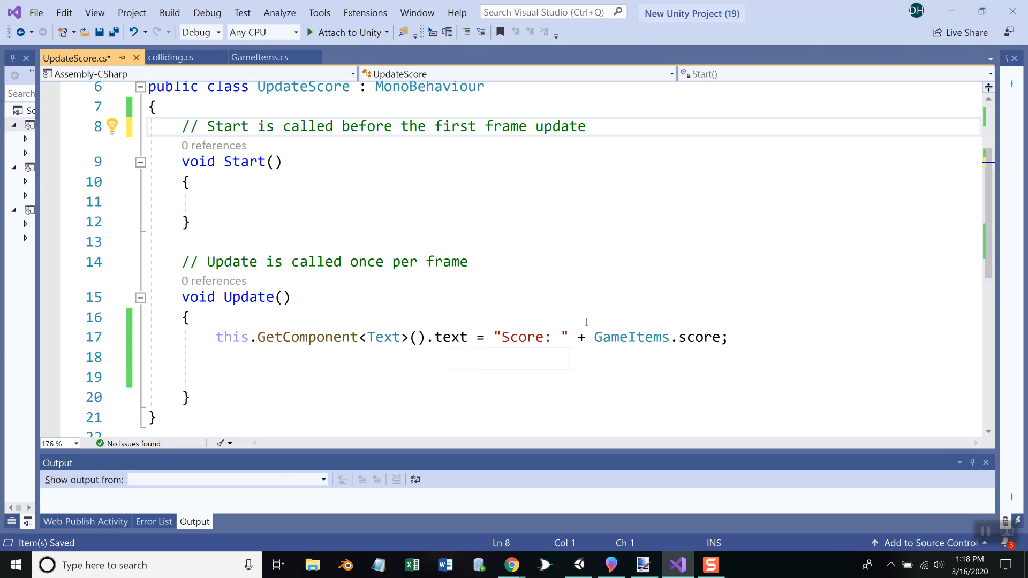
key("alt+Tab")
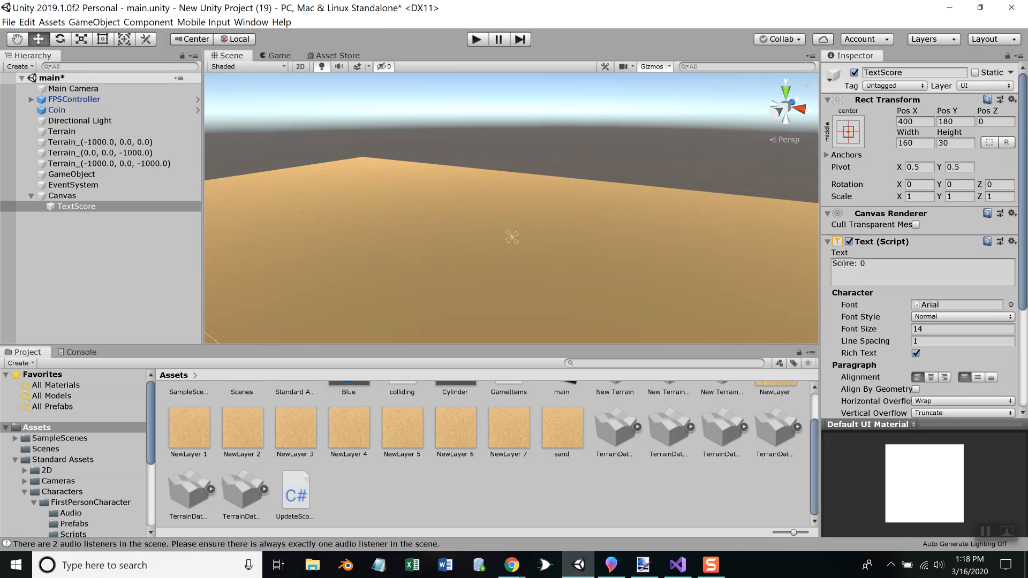
key("alt+Tab")
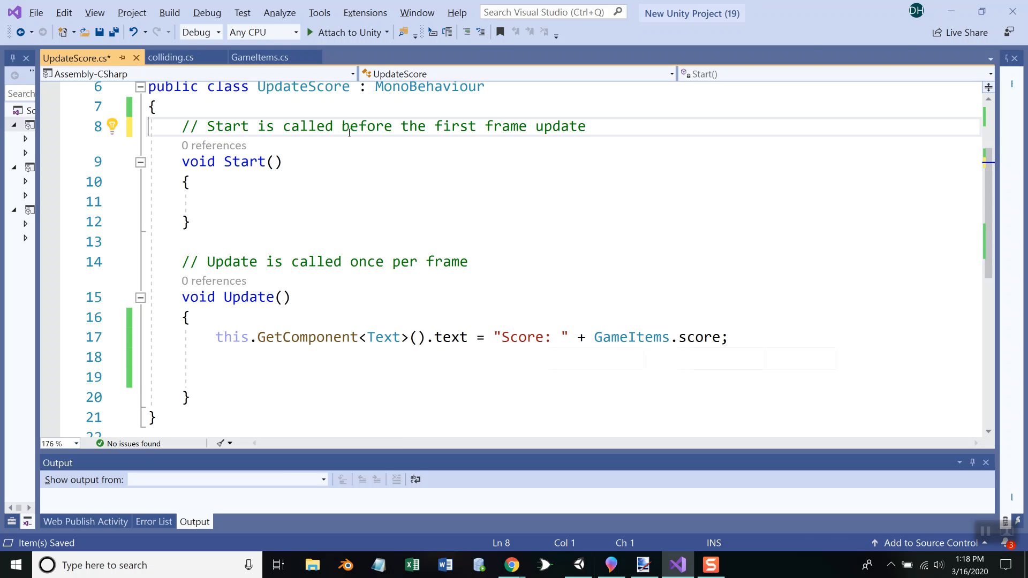
Switch to Unity and run the game again to test the score display
key("alt+Tab")
left_click(476, 40)
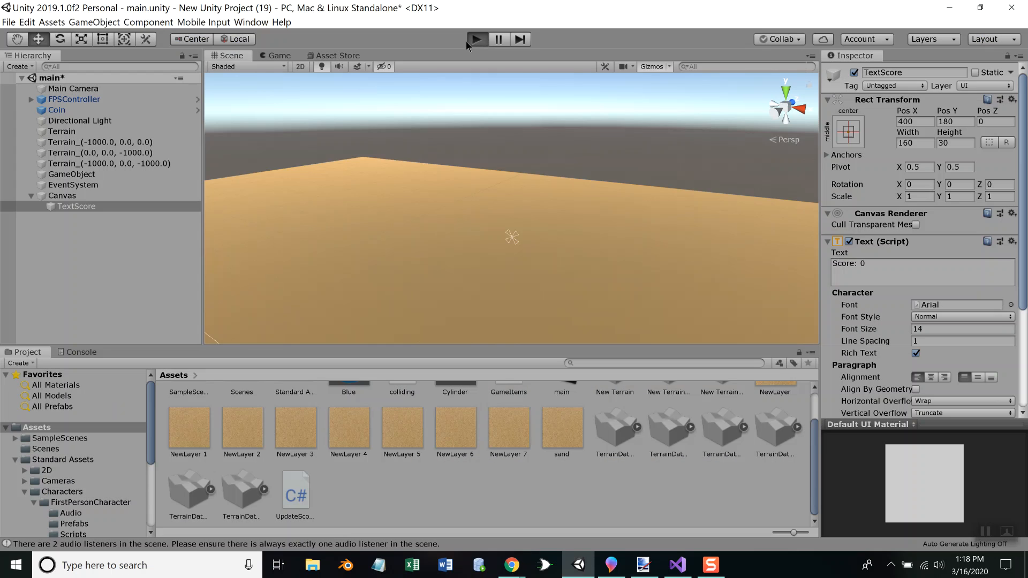